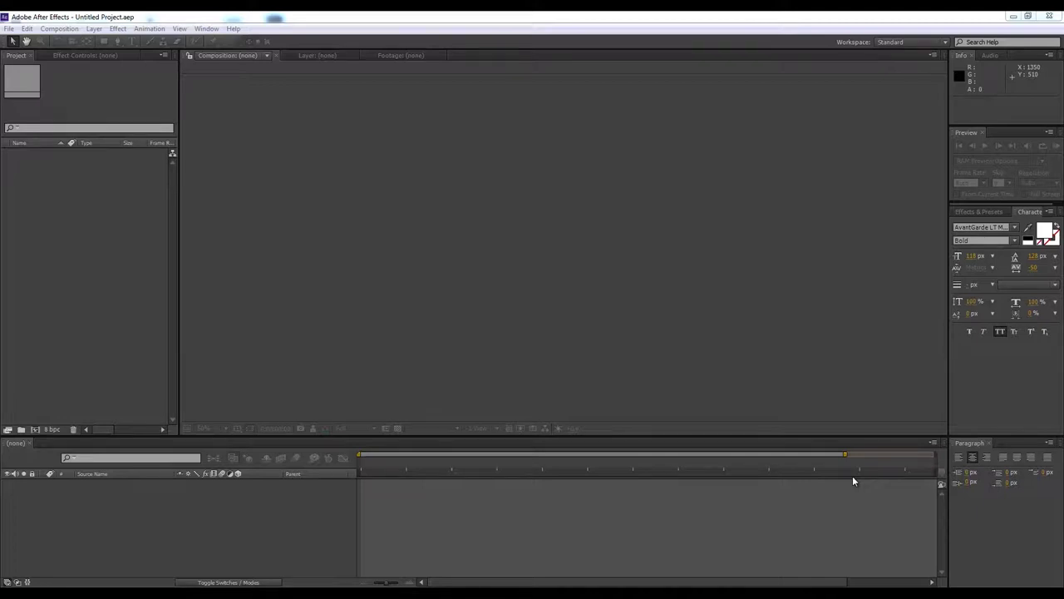
- Create a 1920×1080, 30 fps composition named 'Graphic Design with After Effects' and zoom the viewer to 50%
left_click(83, 338)
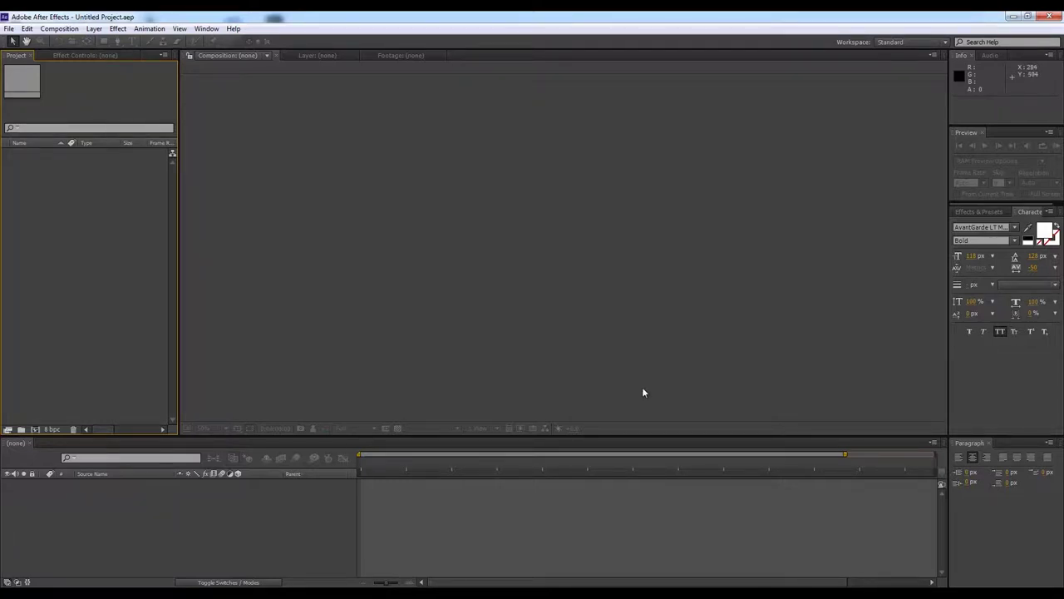
left_click(35, 429)
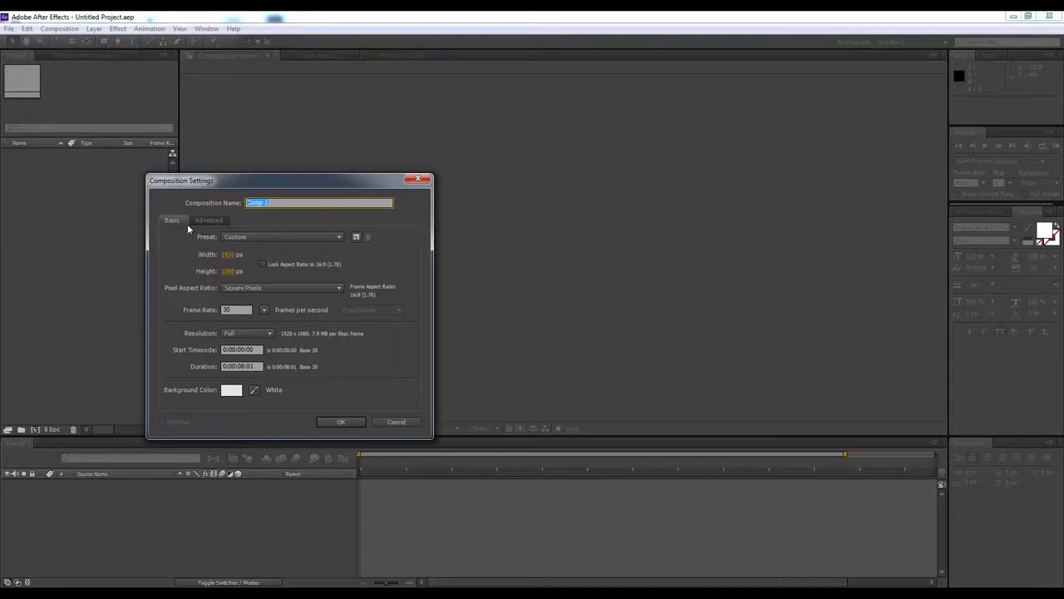
type("Graphic Design with After Effects")
left_click(343, 422)
key("period")
key("period")
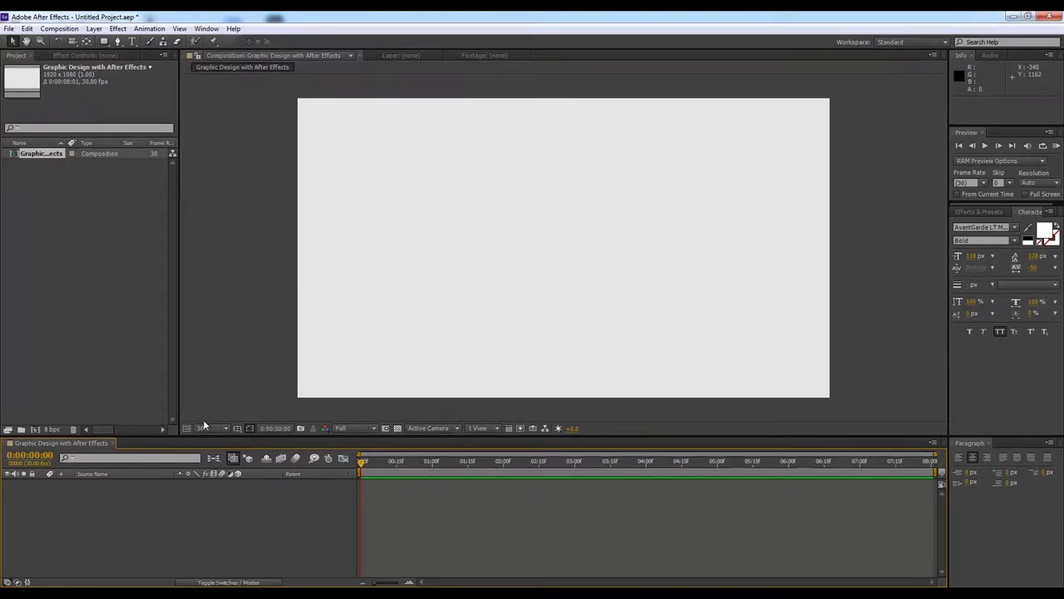
left_click(83, 582)
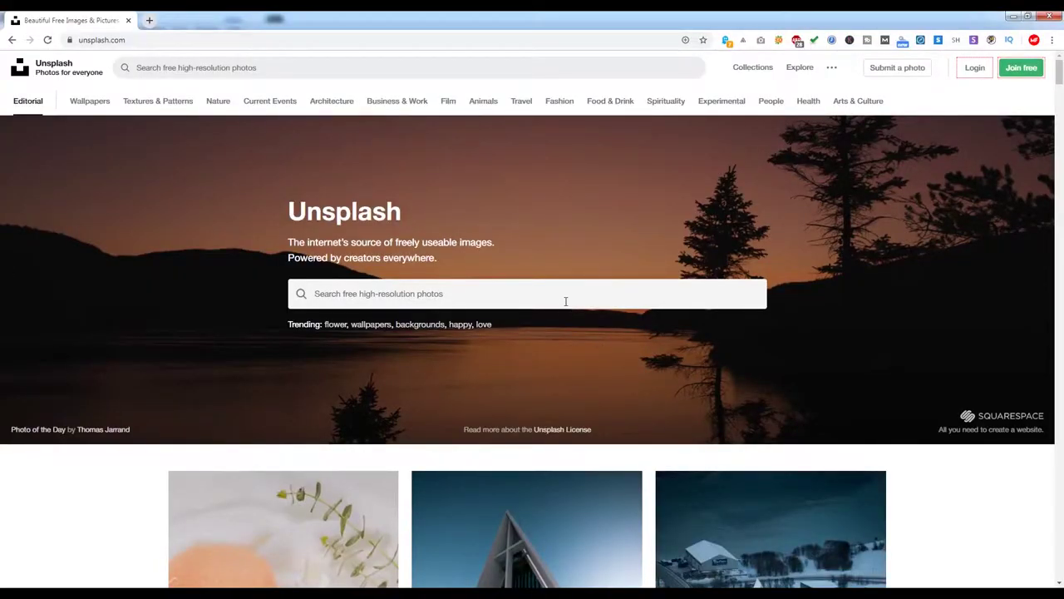
- Browse Unsplash and search for 'building' photos
scroll(603, 341, "down", 3)
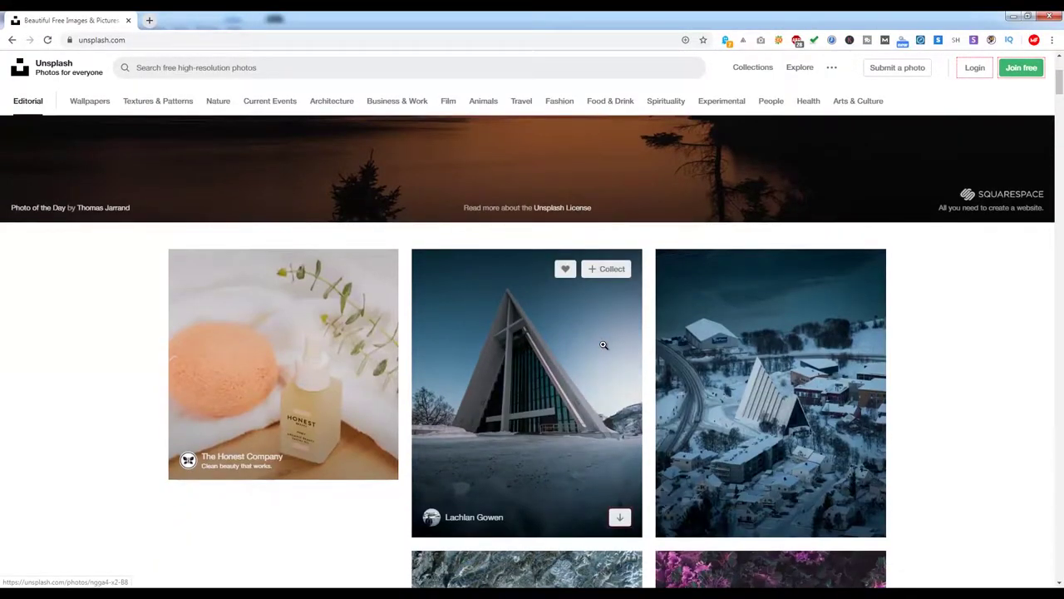
scroll(615, 351, "down", 2)
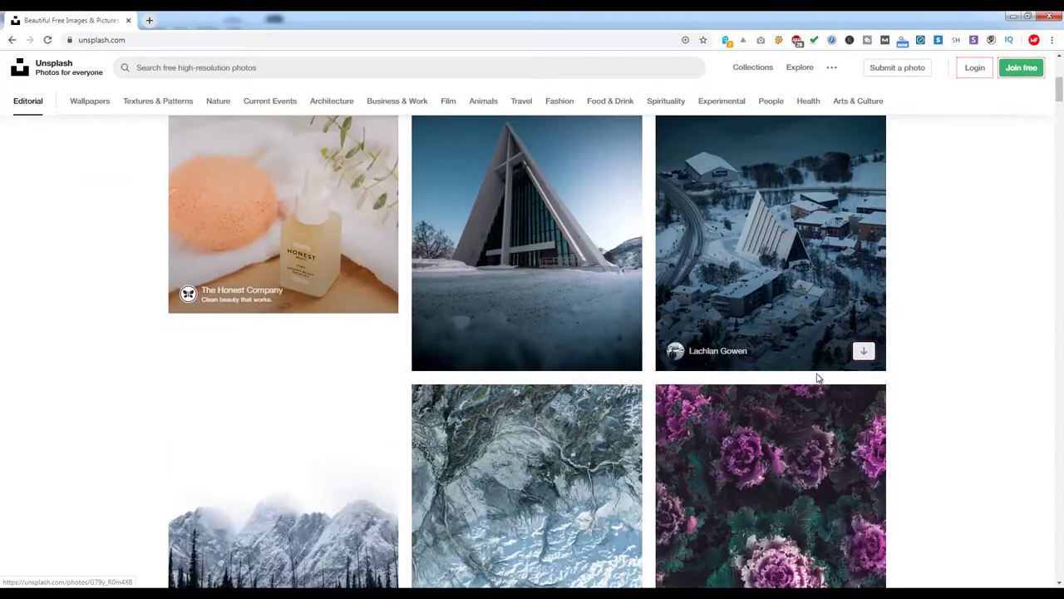
scroll(1002, 389, "down", 2)
scroll(1002, 389, "down", 2)
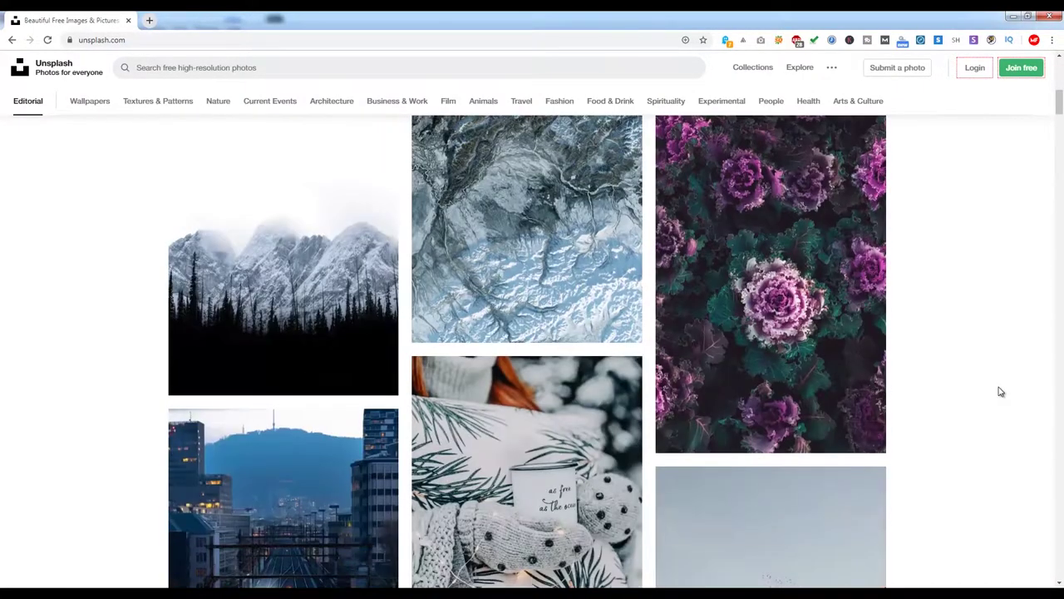
scroll(1000, 393, "down", 3)
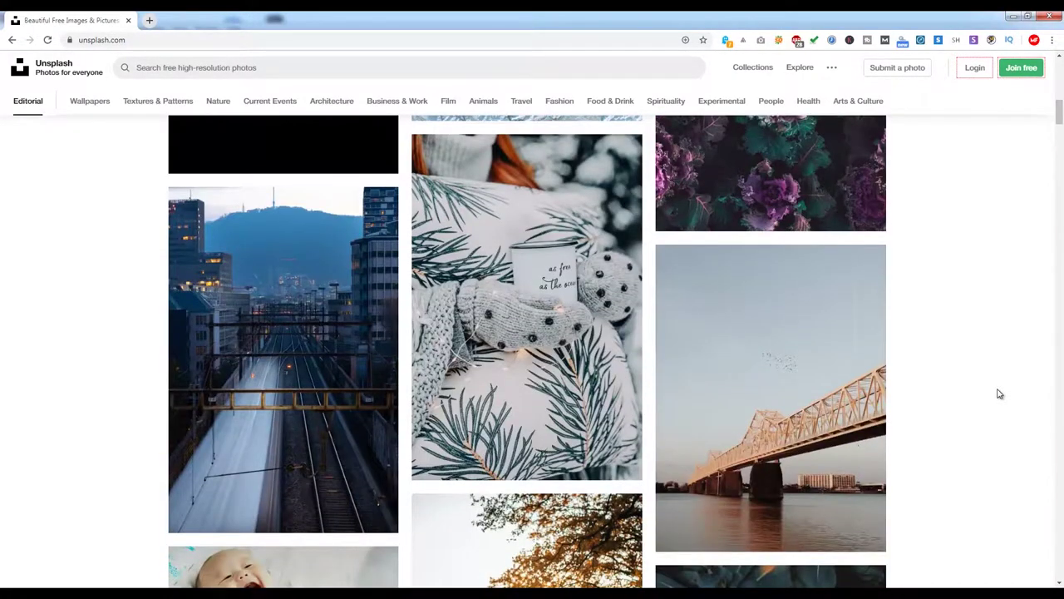
scroll(999, 393, "down", 3)
scroll(999, 394, "up", 3)
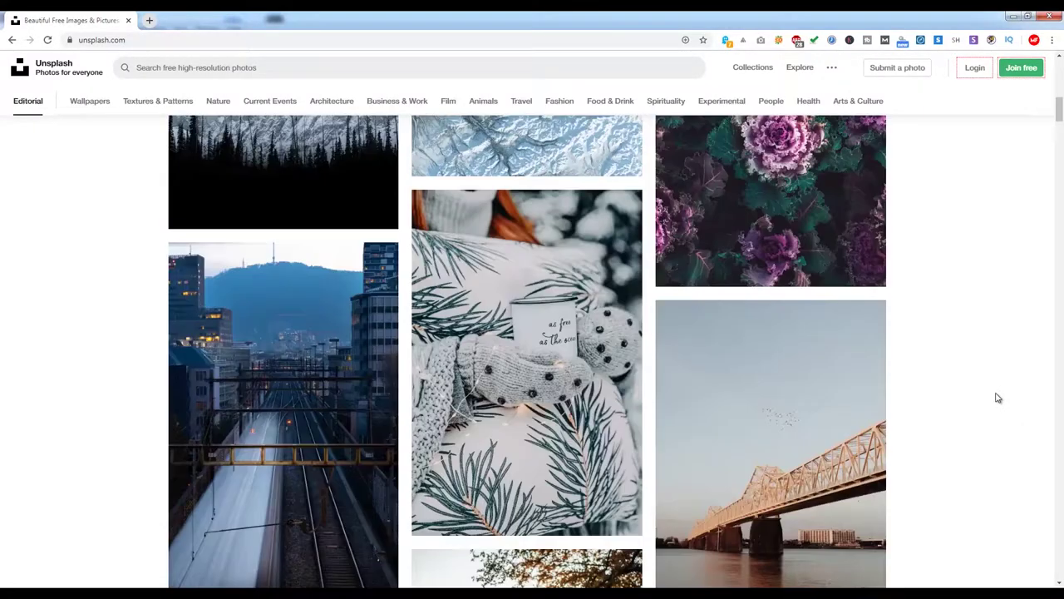
scroll(998, 396, "down", 5)
scroll(997, 398, "down", 3)
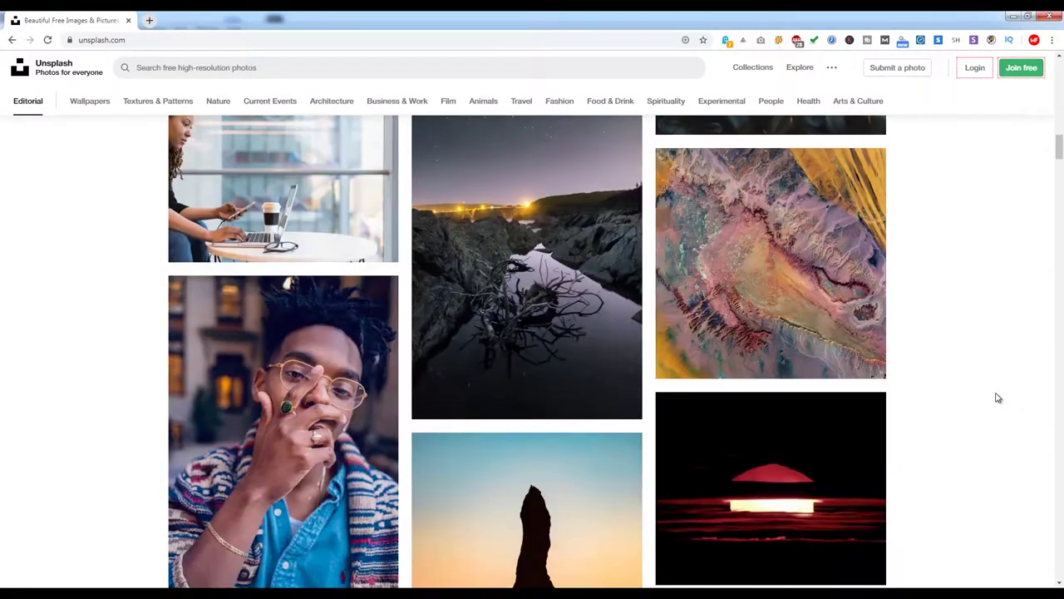
scroll(998, 397, "up", 12)
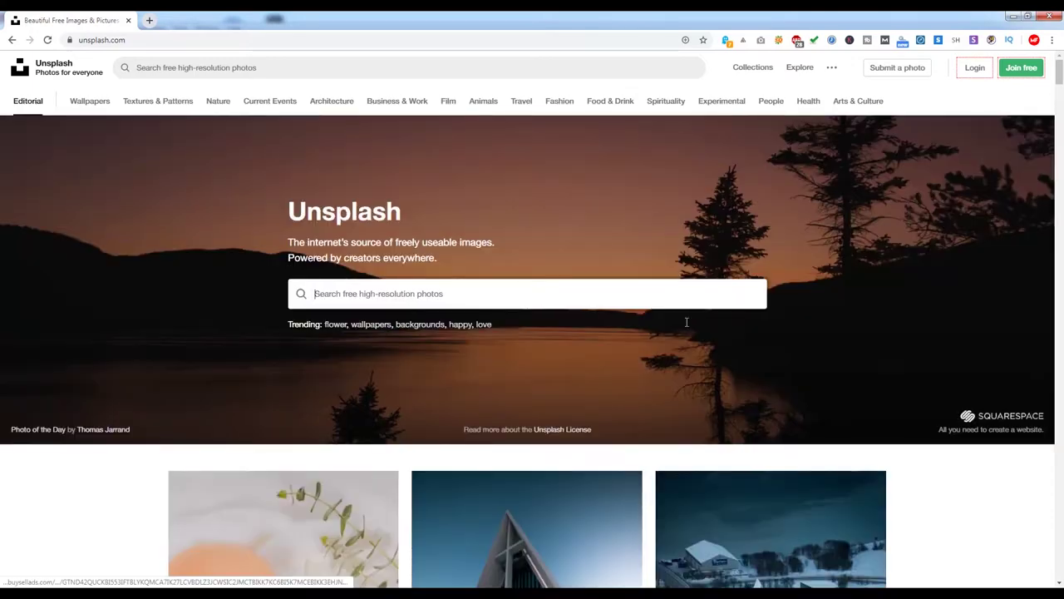
left_click(288, 70)
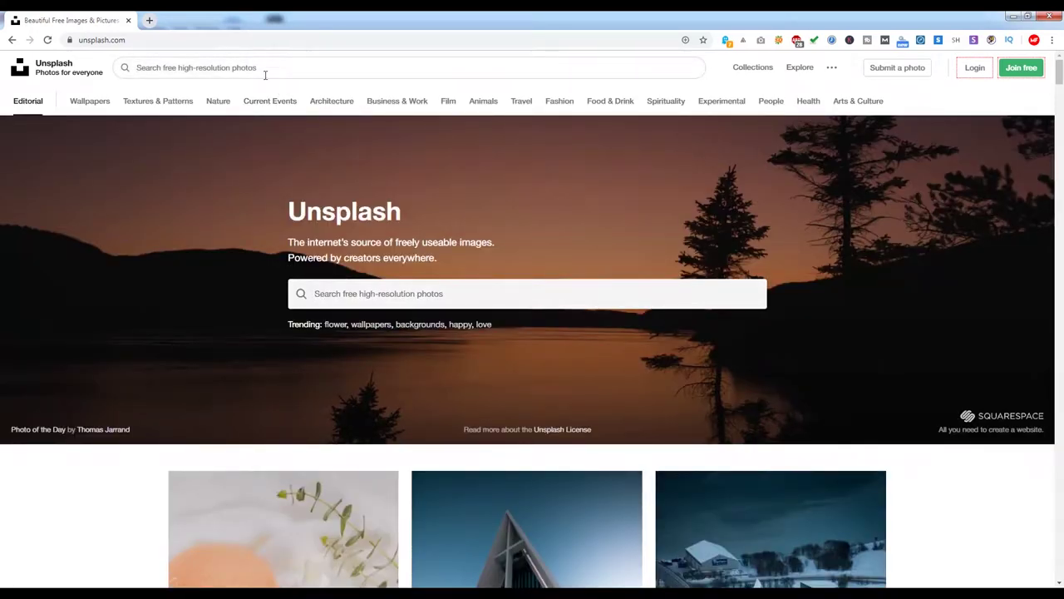
type("building")
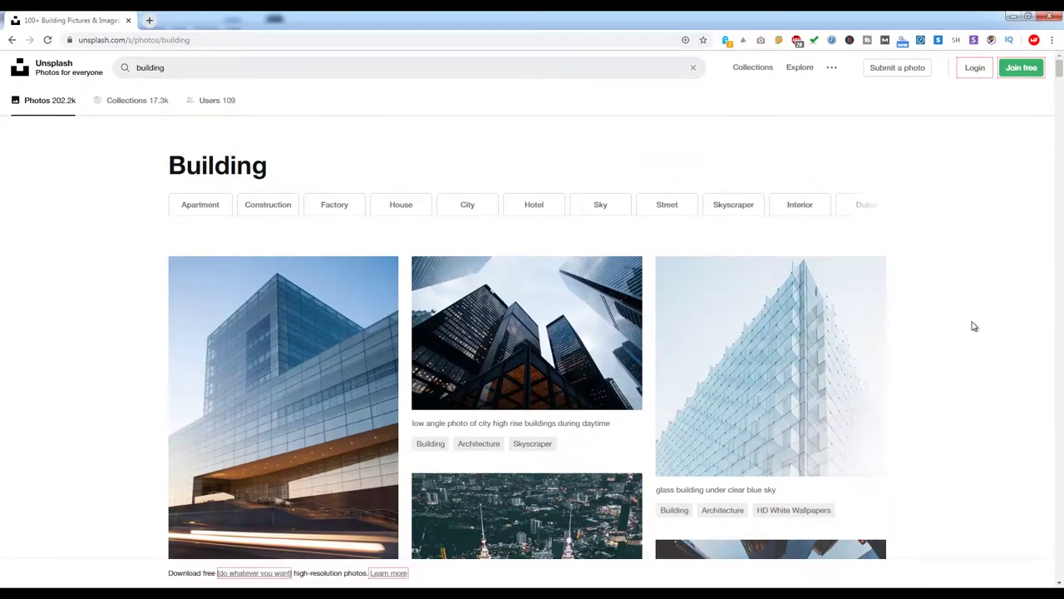
- Download the glass building under clear blue sky photo from the results
scroll(982, 334, "down", 1)
scroll(982, 334, "down", 6)
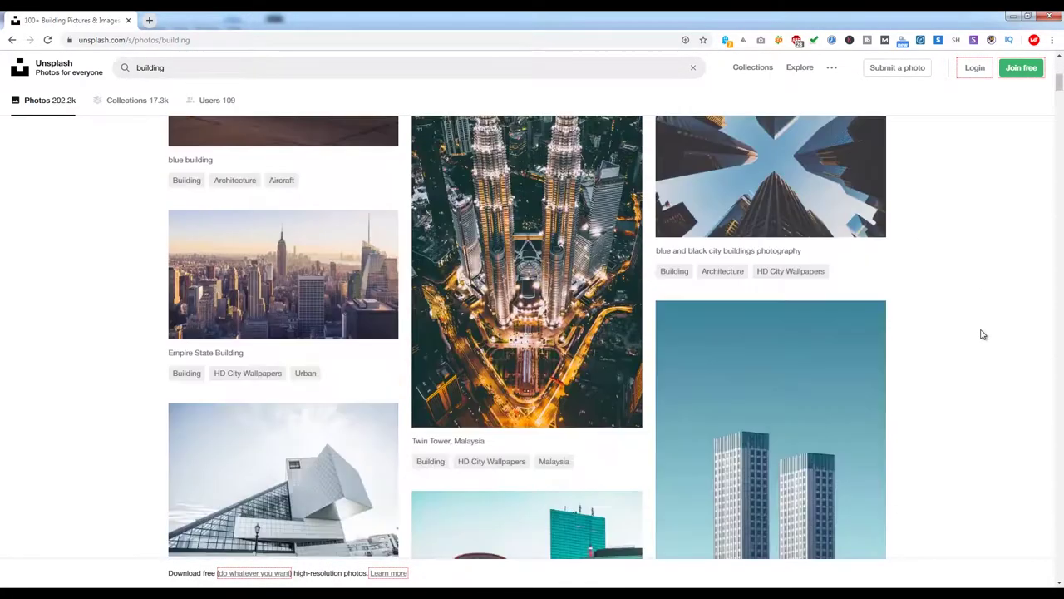
scroll(982, 334, "up", 7)
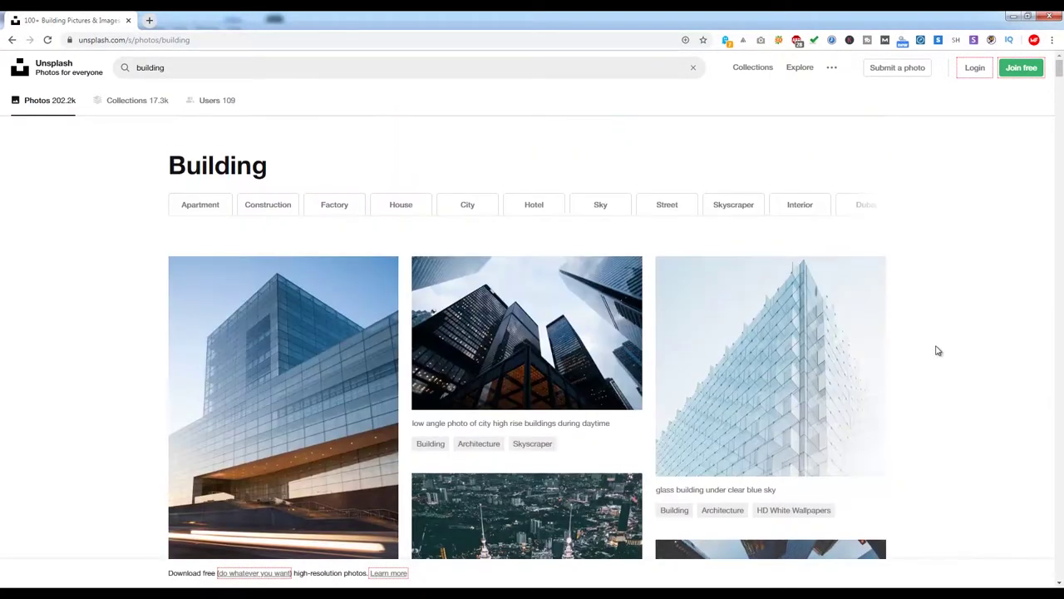
left_click(864, 457)
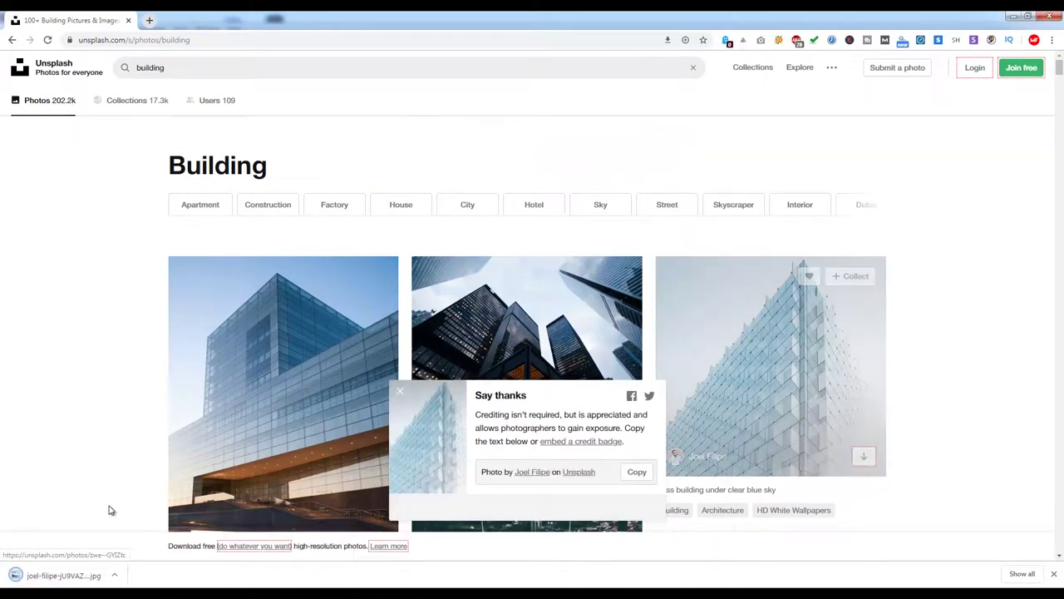
- Drag the downloaded glass-building JPG from the Downloads folder into the After Effects Project panel
left_click(117, 575)
left_click(133, 536)
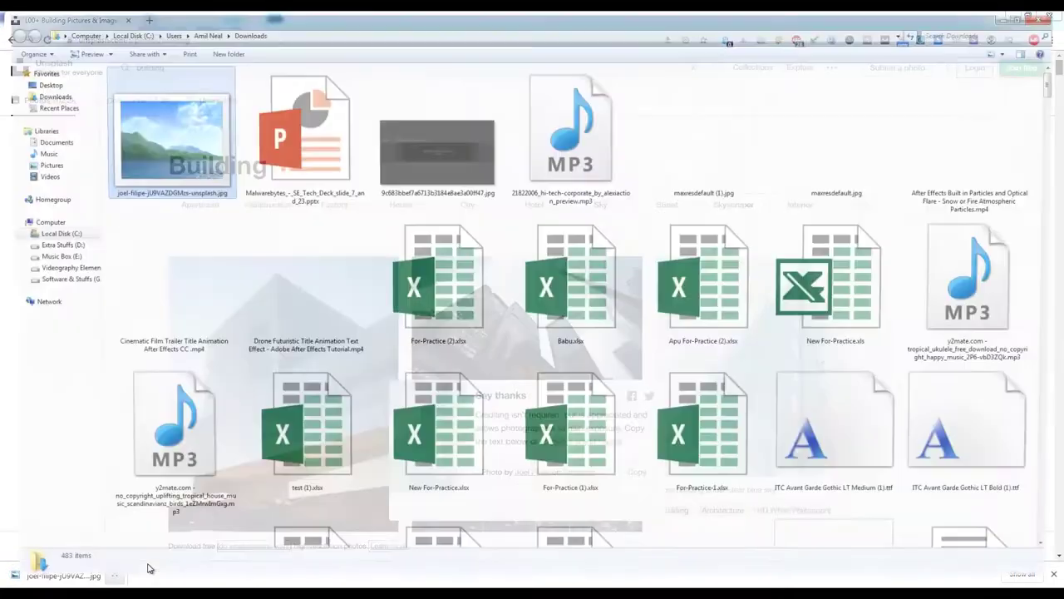
left_click_drag(144, 122, 72, 276)
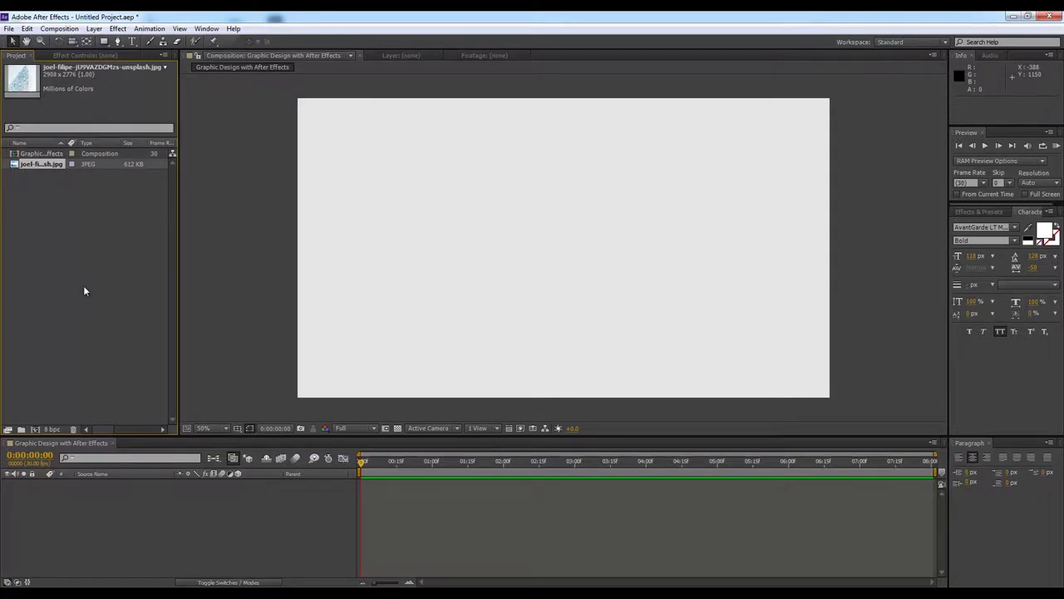
- Create an 'Image 1' composition holding the building photo scaled down to 60%
left_click(36, 430)
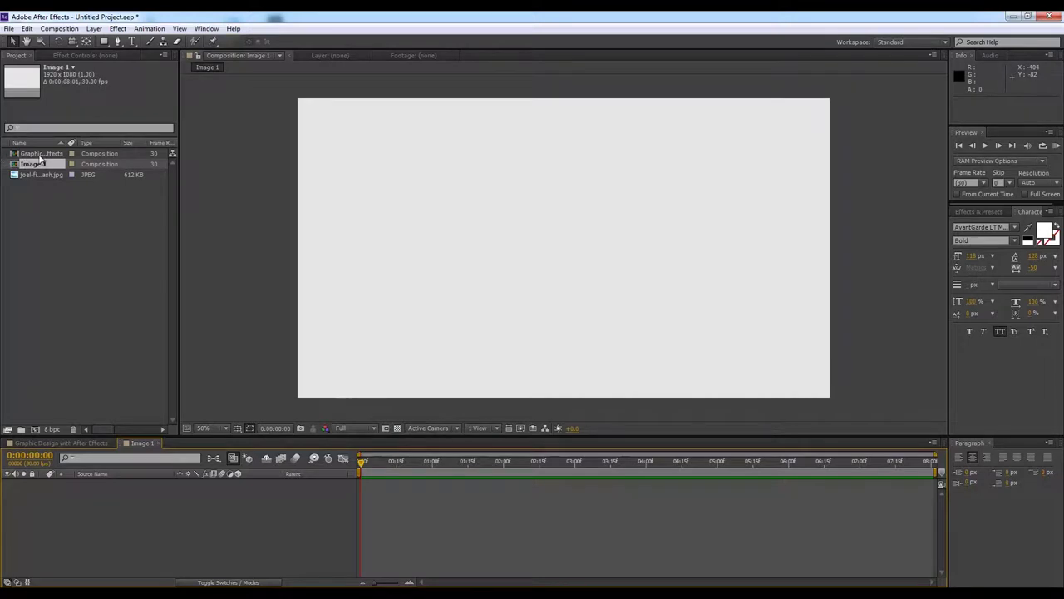
left_click_drag(44, 175, 199, 503)
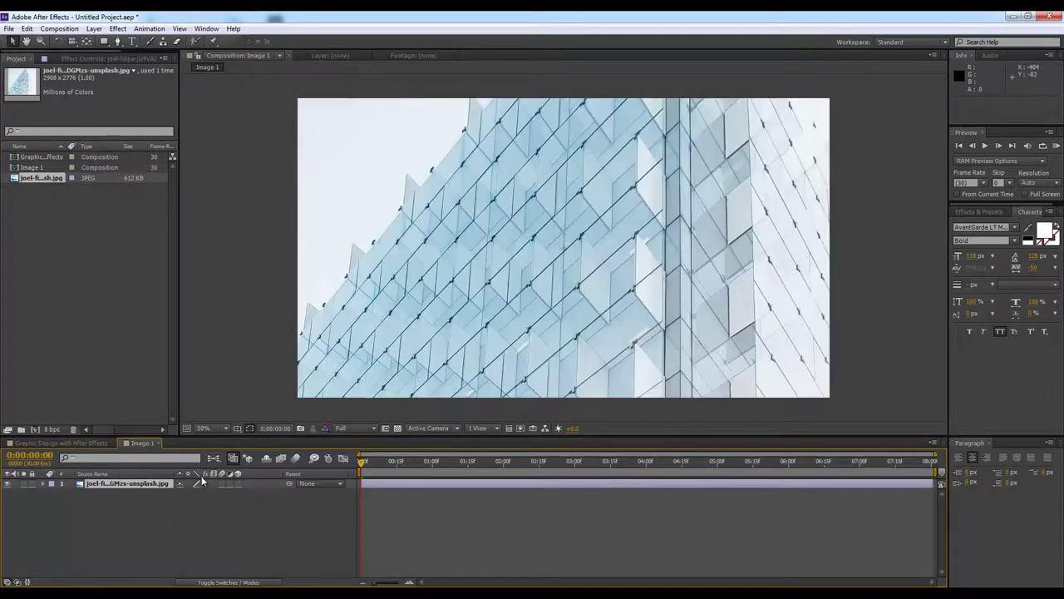
key("s")
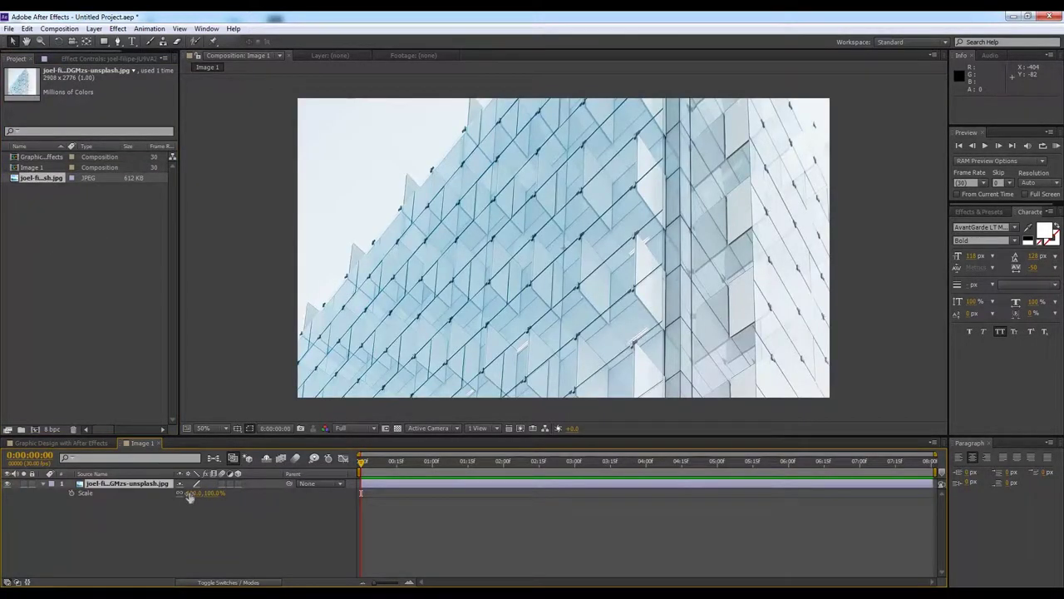
mouse_move(192, 493)
left_mouse_down()
mouse_move(162, 494)
mouse_move(171, 493)
left_mouse_up()
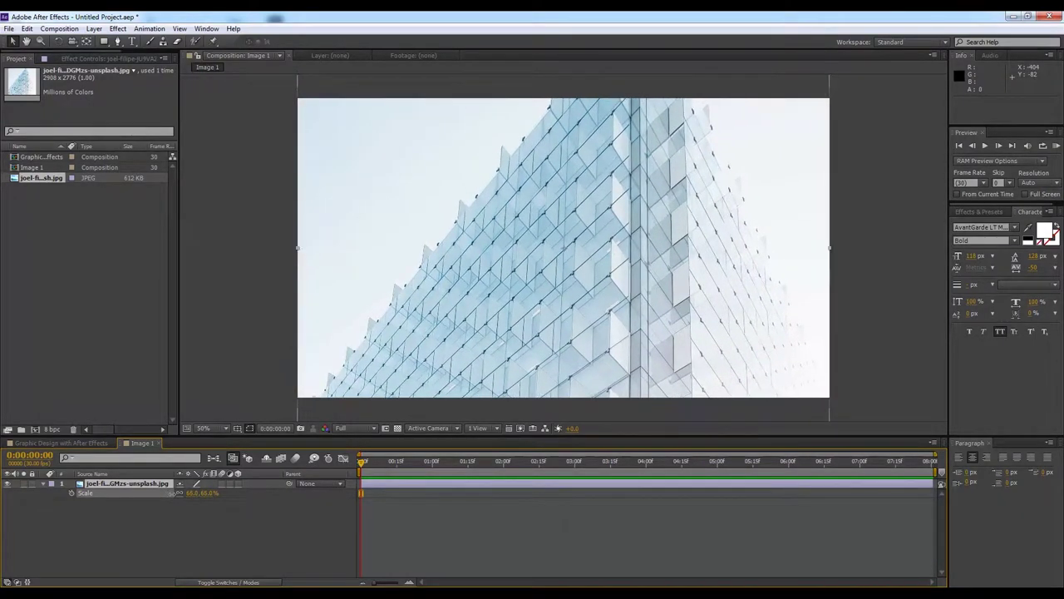
left_click(140, 522)
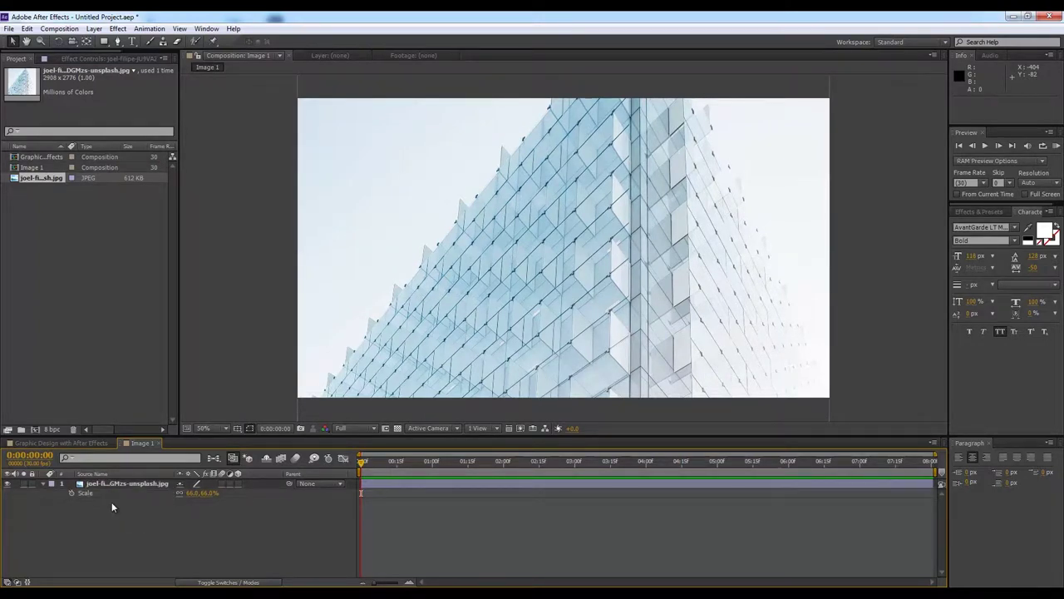
- Add the Image 1 composition as a layer in the main composition, removing the extra photo layer
left_click(63, 442)
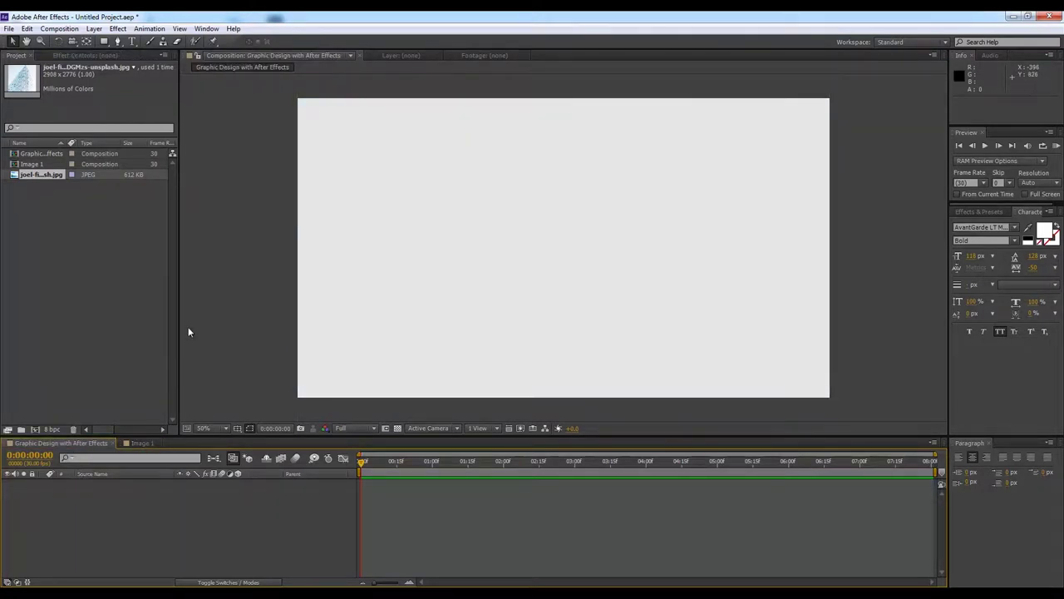
left_click(33, 164)
left_click_drag(33, 164, 201, 543)
left_click(46, 176)
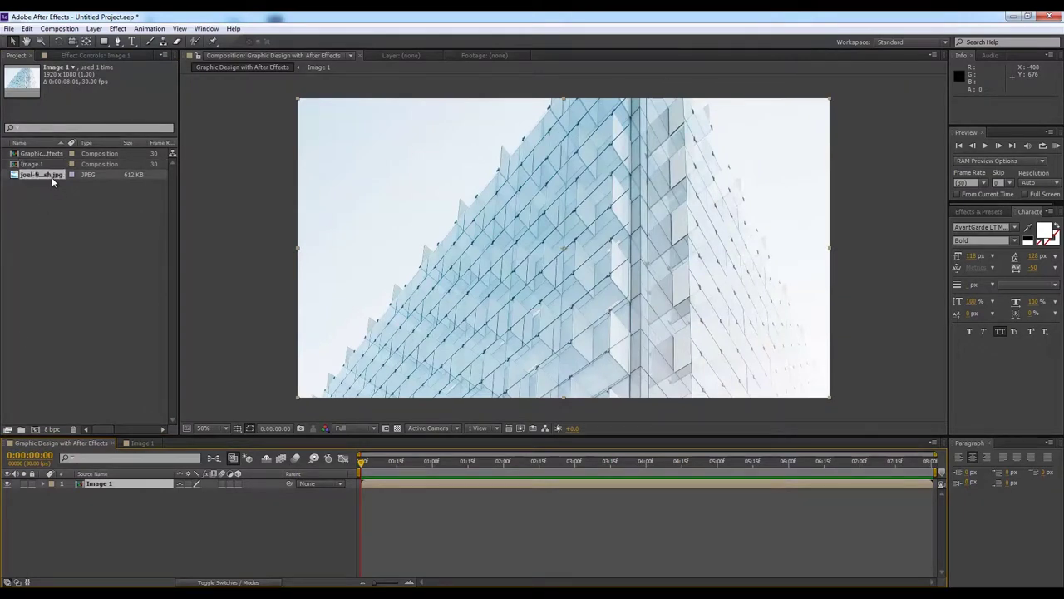
left_click_drag(45, 177, 150, 486)
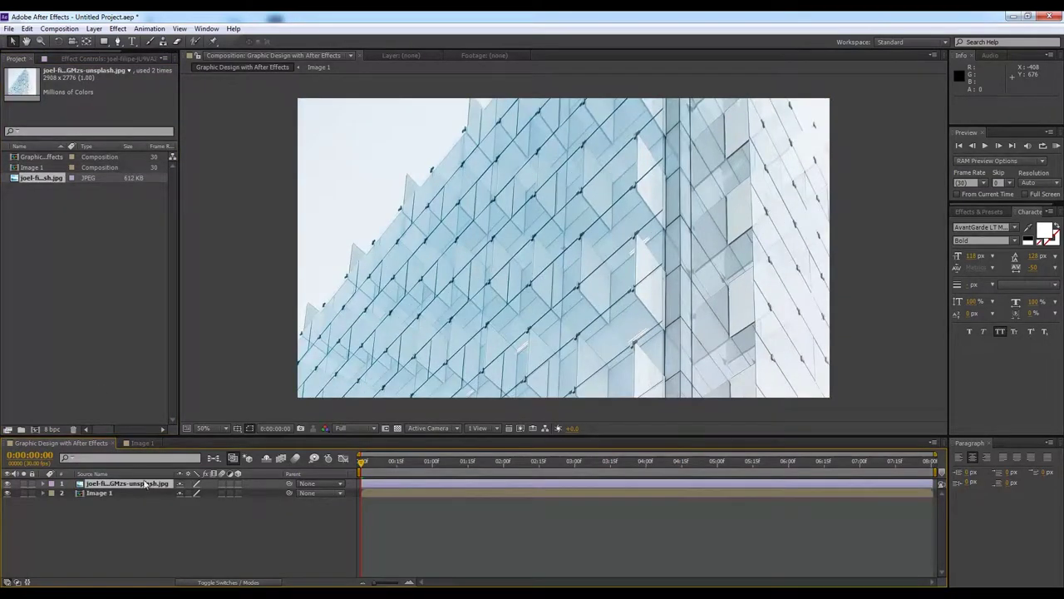
key("Delete")
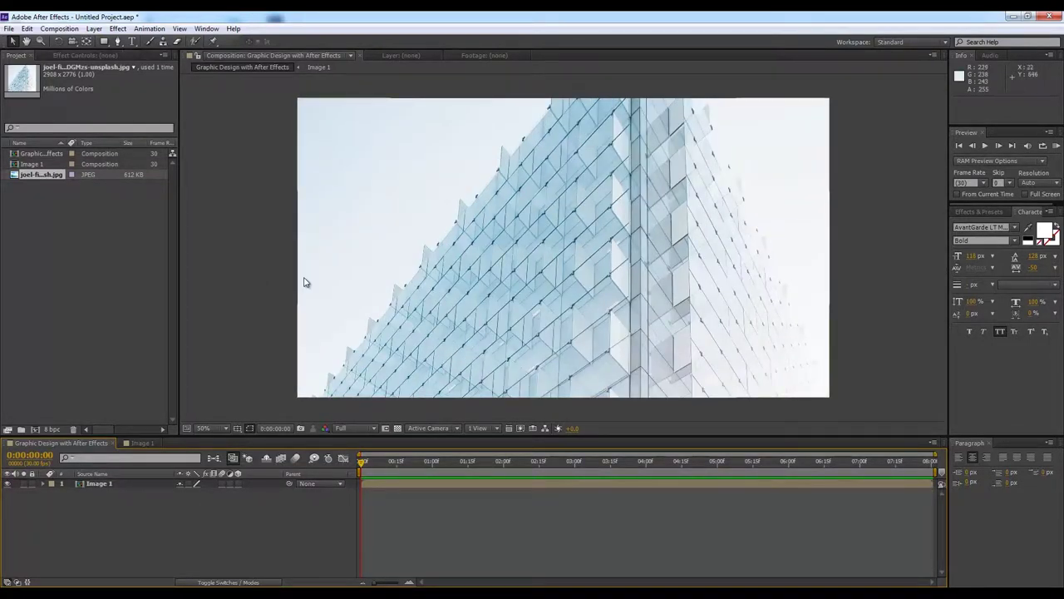
left_click(239, 428)
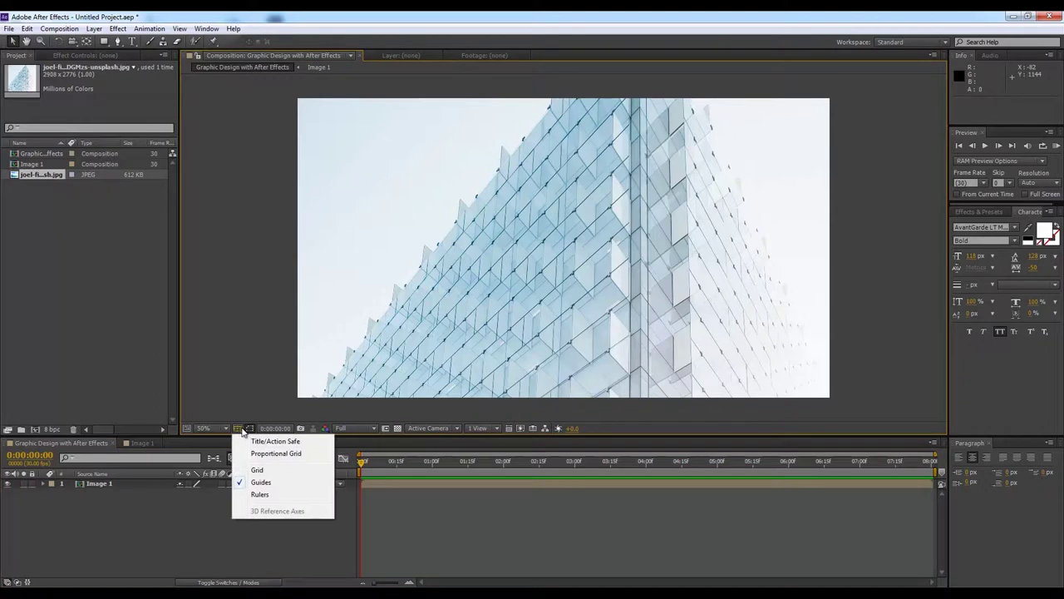
- Show title/action safe margins and rulers, then add a vertical guide from the left ruler
left_click(309, 443)
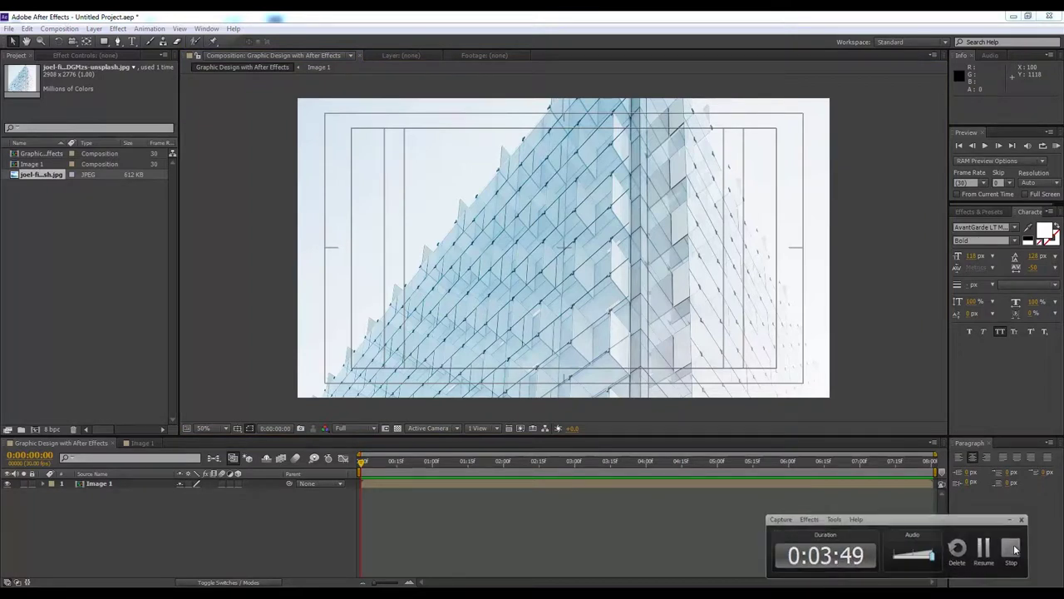
left_click(238, 428)
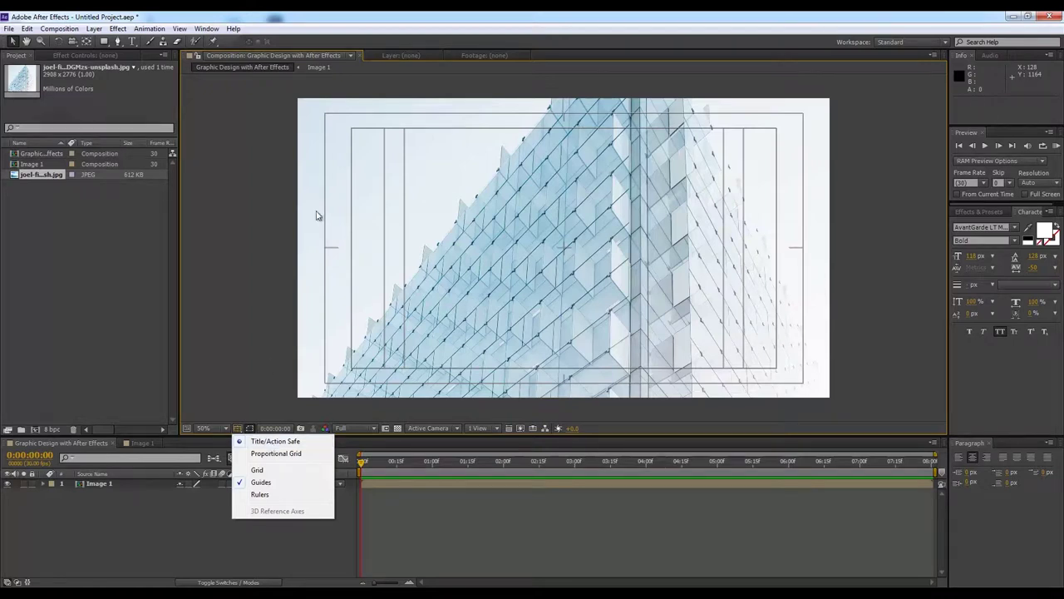
left_click(872, 248)
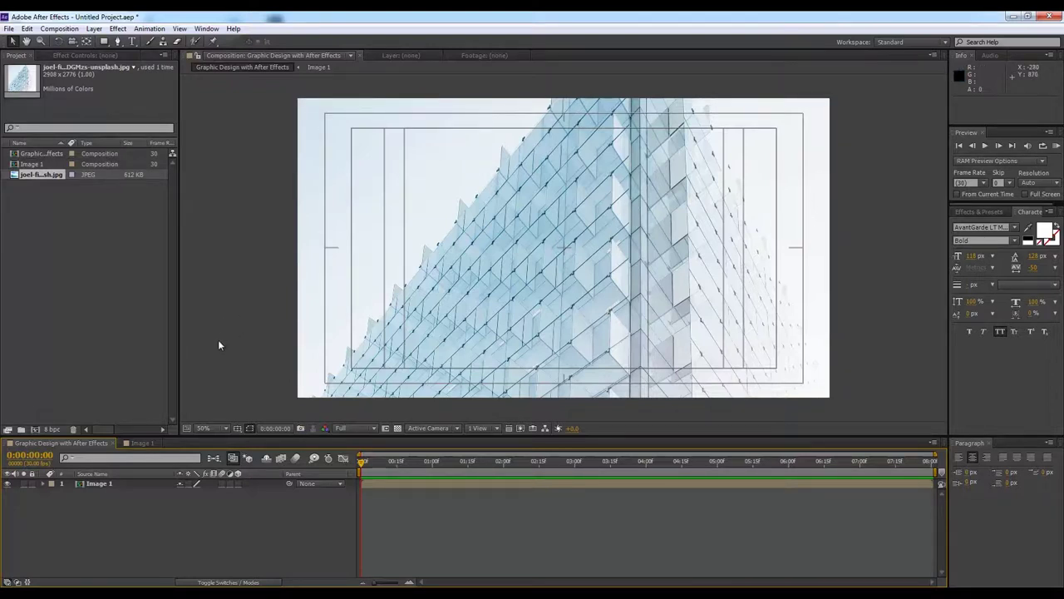
key("ctrl+r")
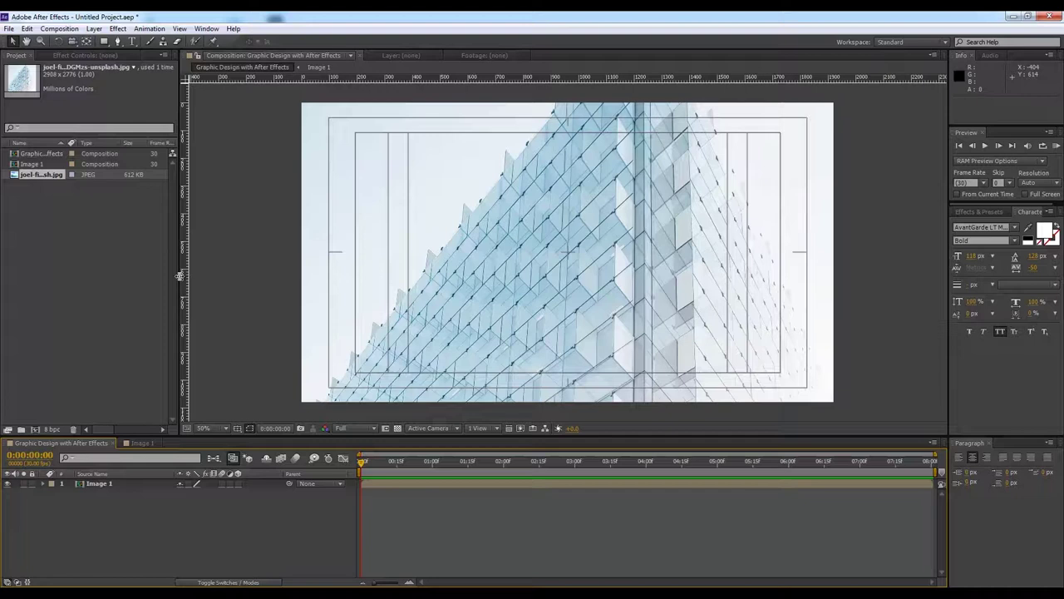
left_click_drag(185, 275, 212, 293)
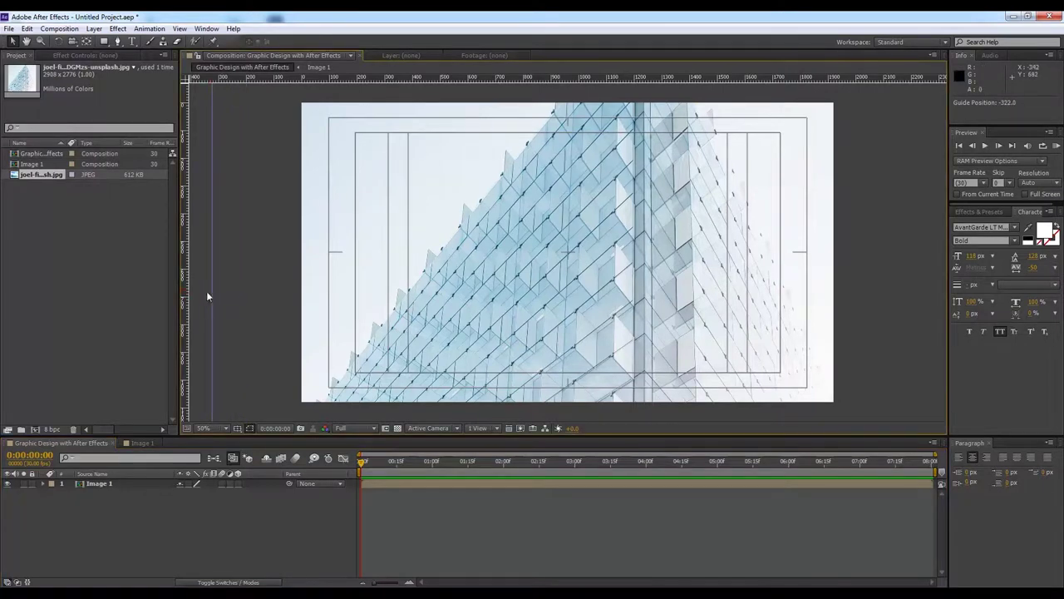
left_click(123, 504)
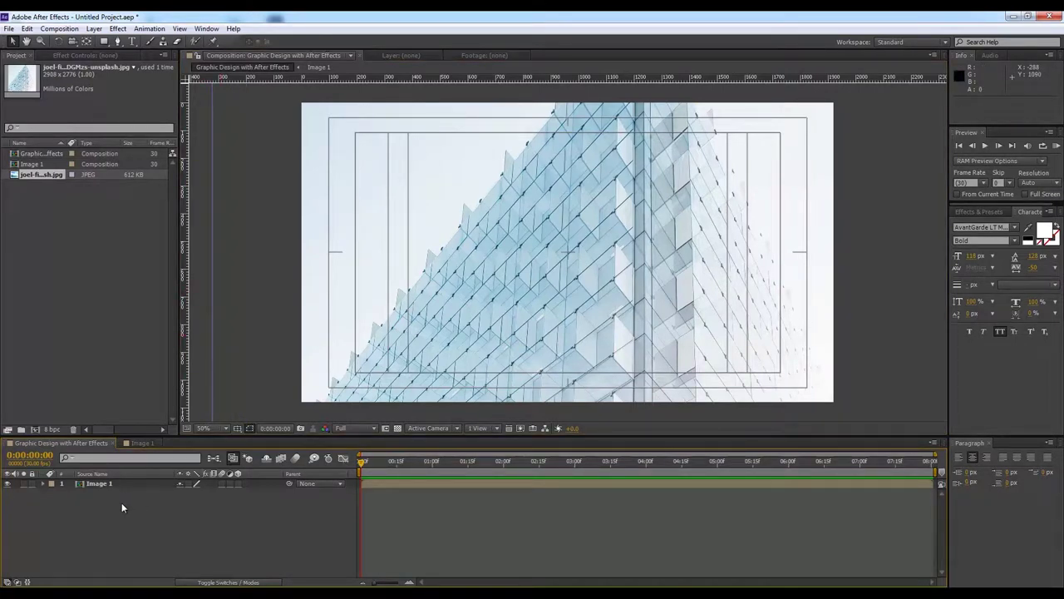
- Type a text layer reading GRAPHIC, DESIGN, WITH, AFTER EFFECTS on separate lines
left_click(133, 42)
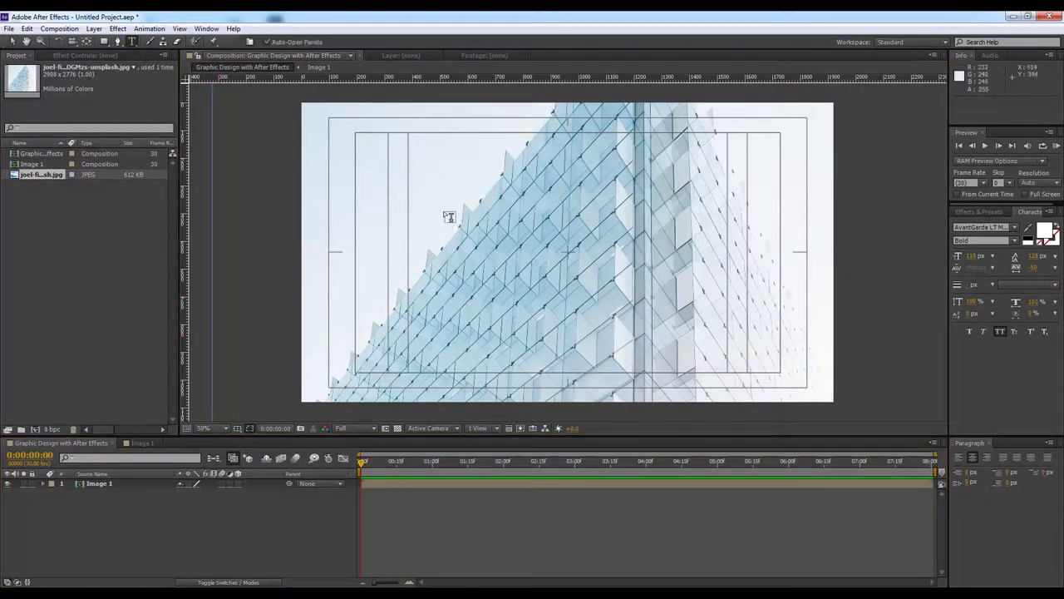
left_click(431, 214)
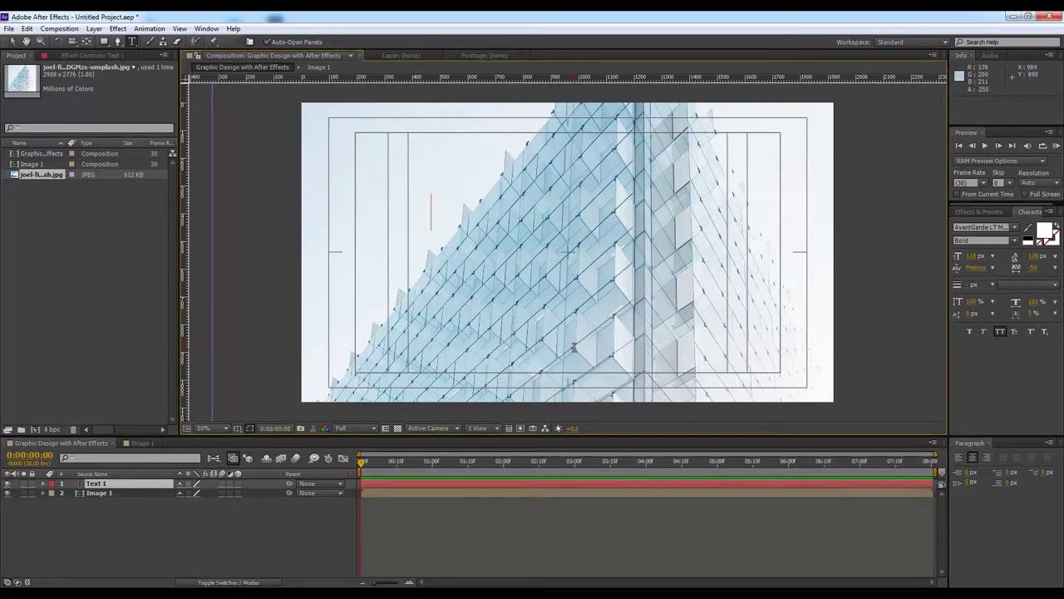
type("GRAPHIC")
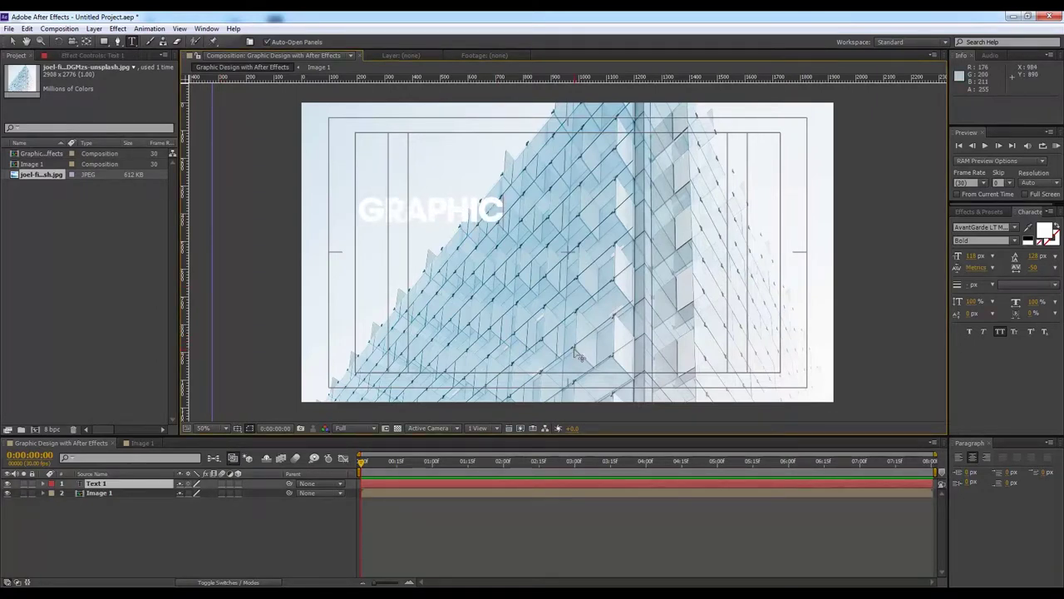
key("Return")
type("DESIGN")
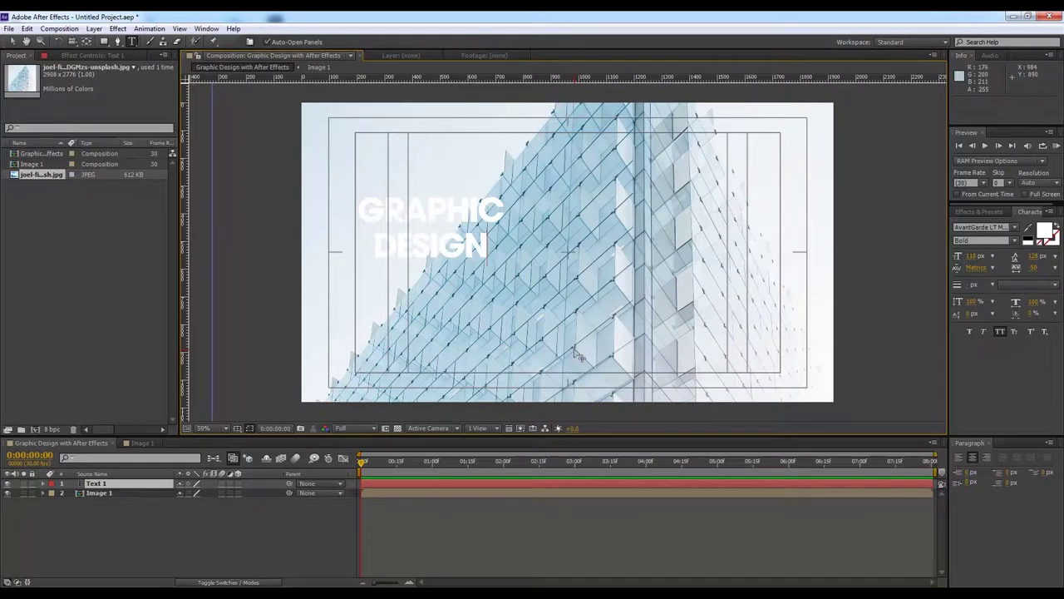
key("Return")
type("WITH")
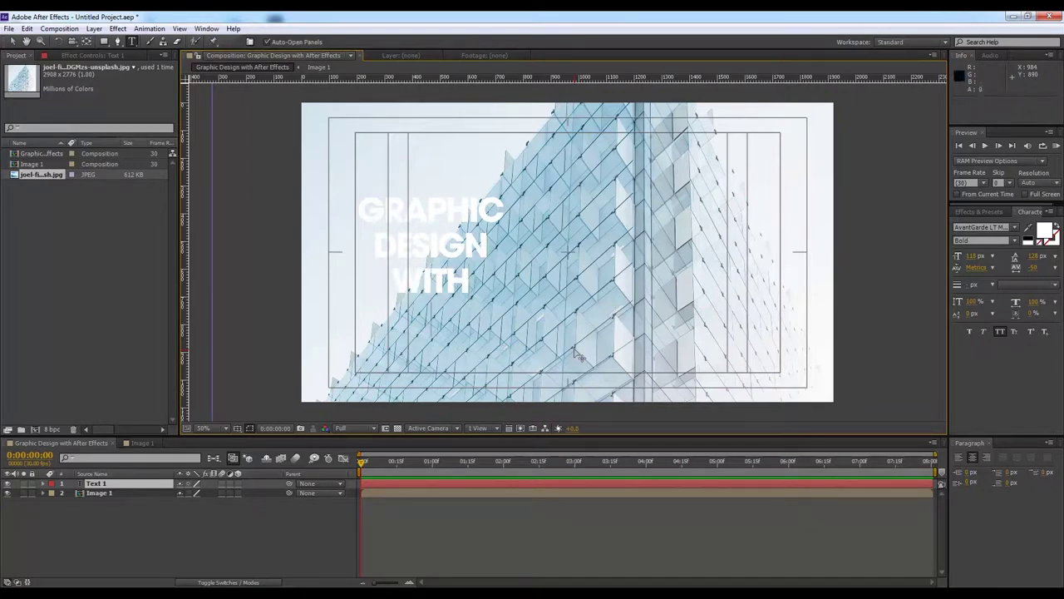
key("Return")
type("AFT")
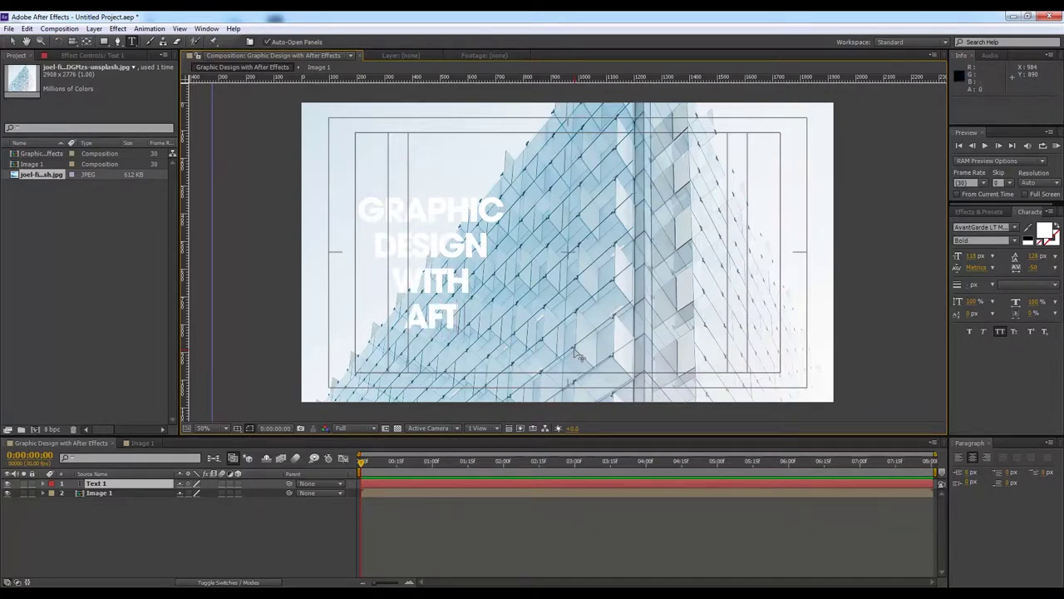
type("ER EFFECT")
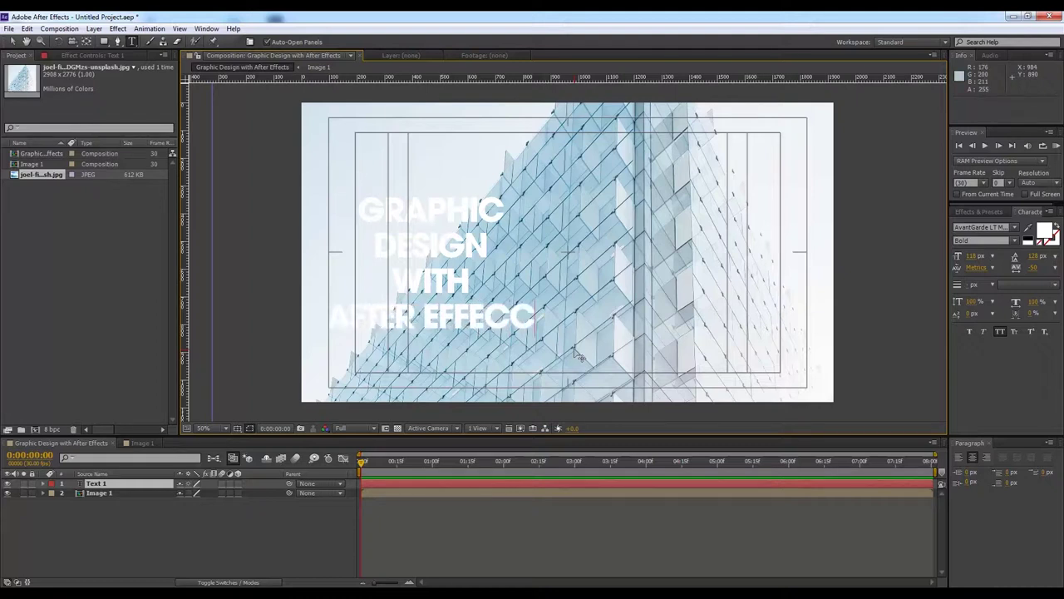
type("S")
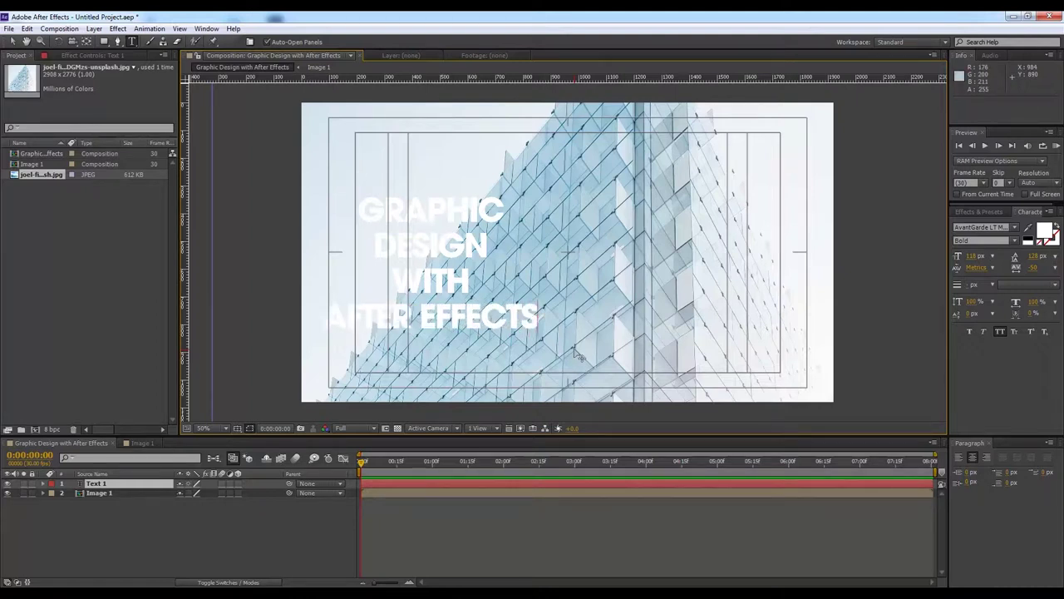
- Left-align all lines of the title text
key("ctrl+a")
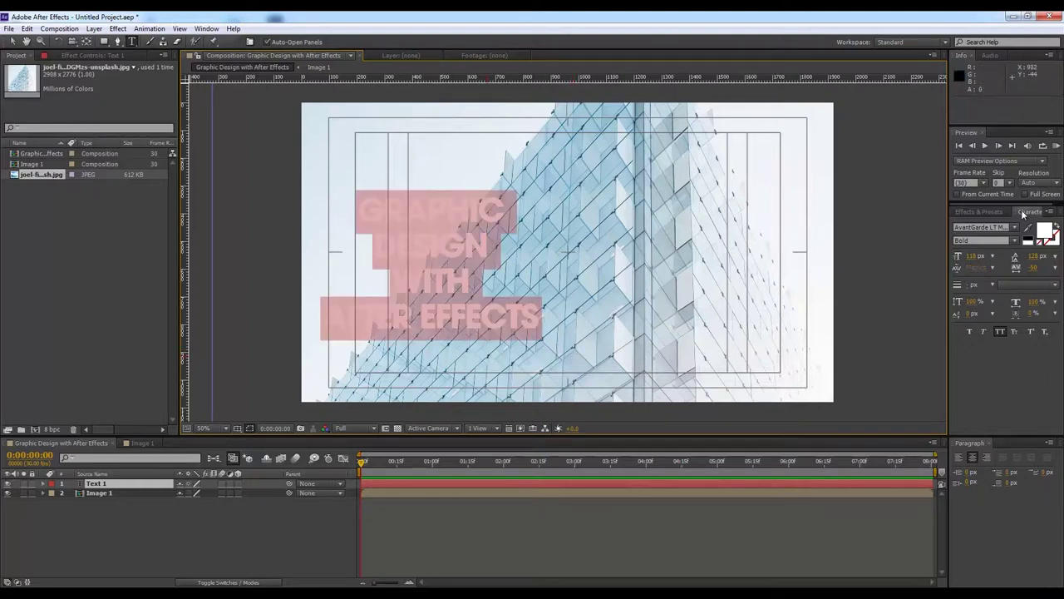
left_click(959, 458)
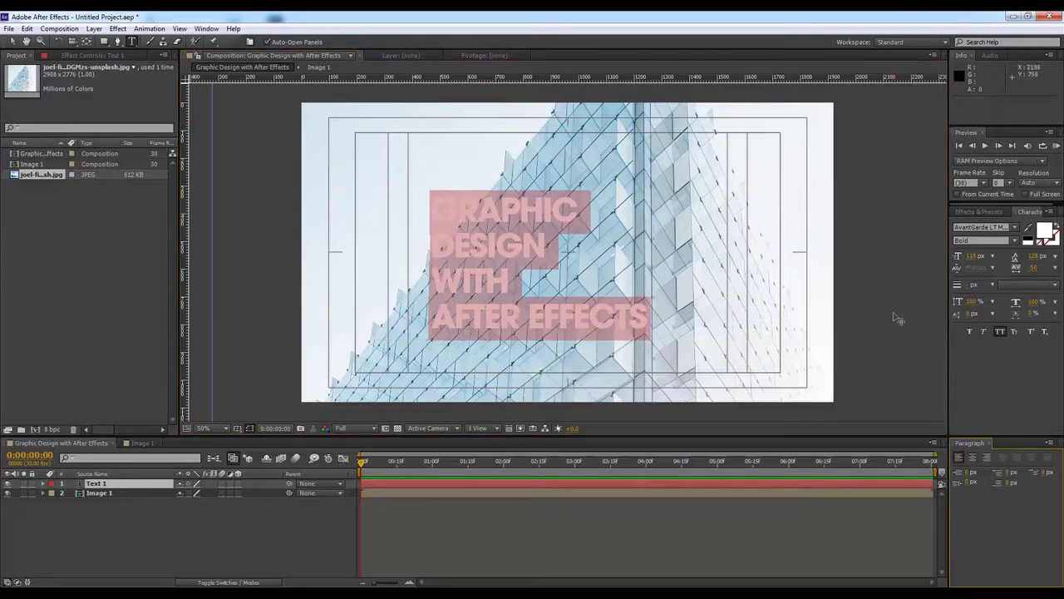
left_click_drag(969, 435, 969, 347)
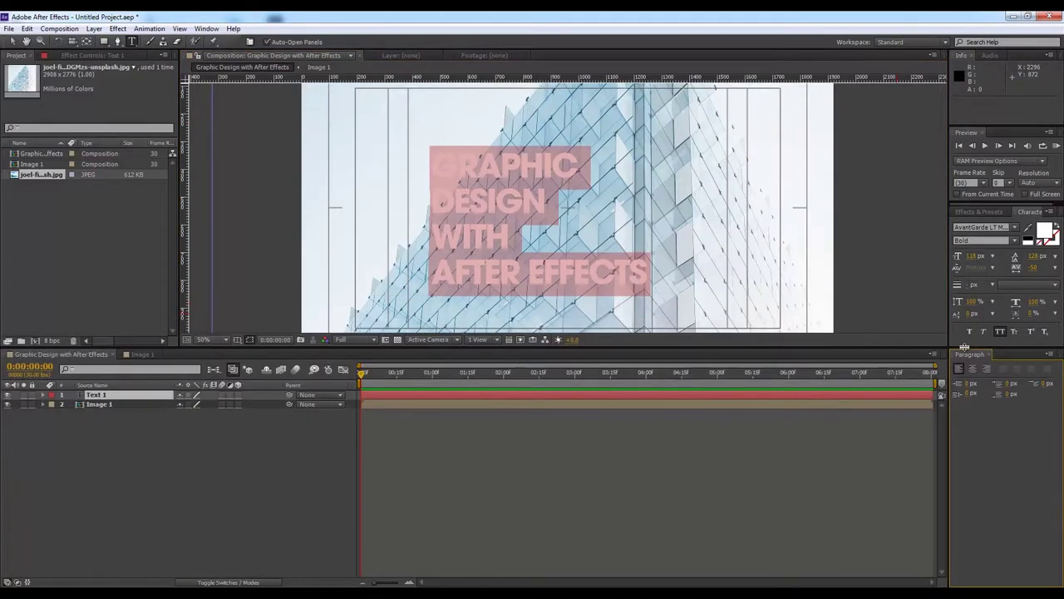
left_click(986, 371)
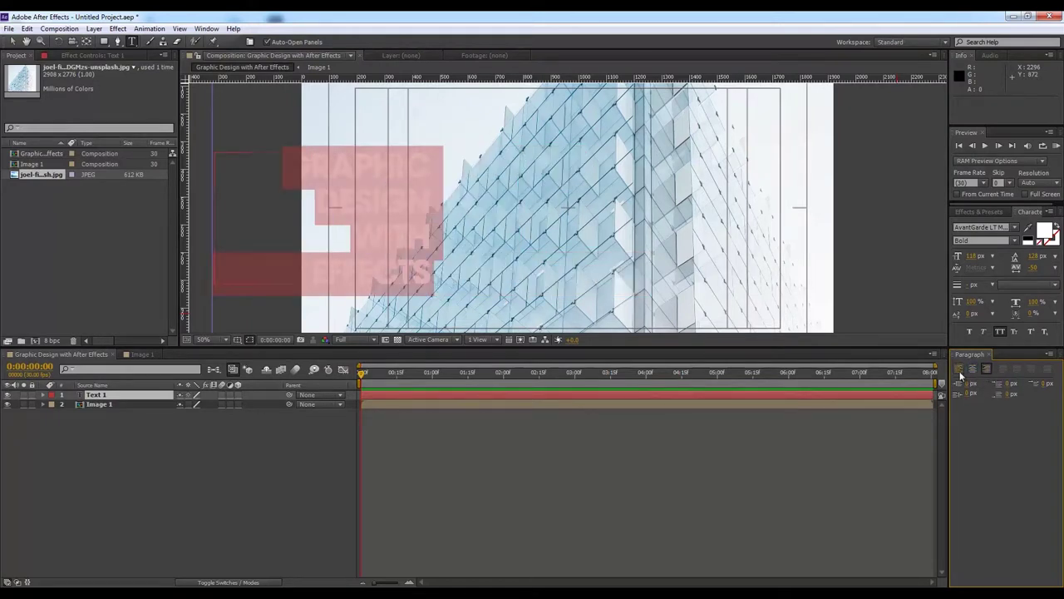
left_click(959, 371)
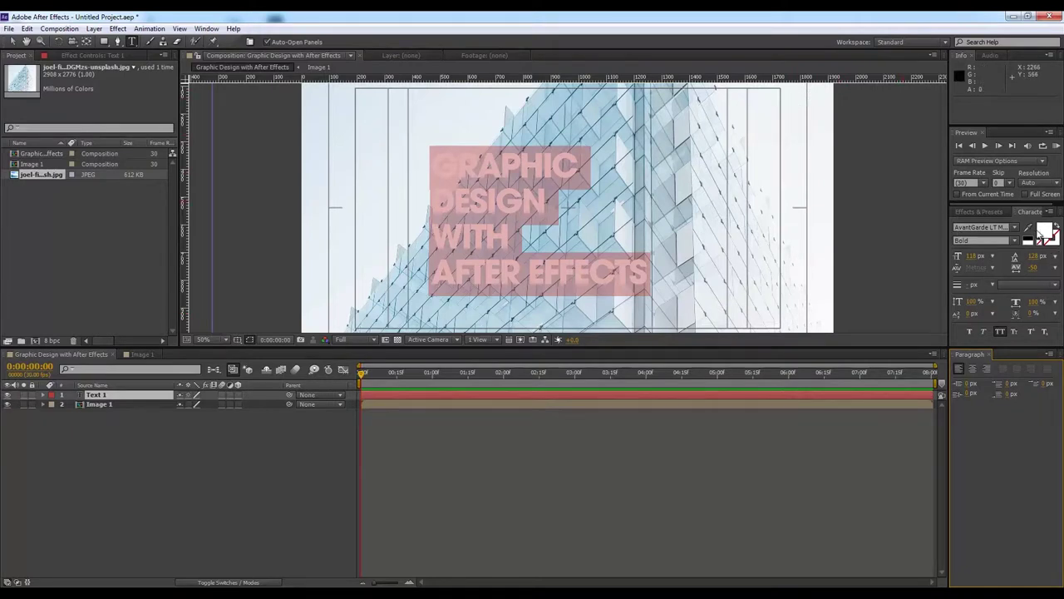
- Set the title's fill colour to black
left_click(1032, 230)
left_click(123, 430)
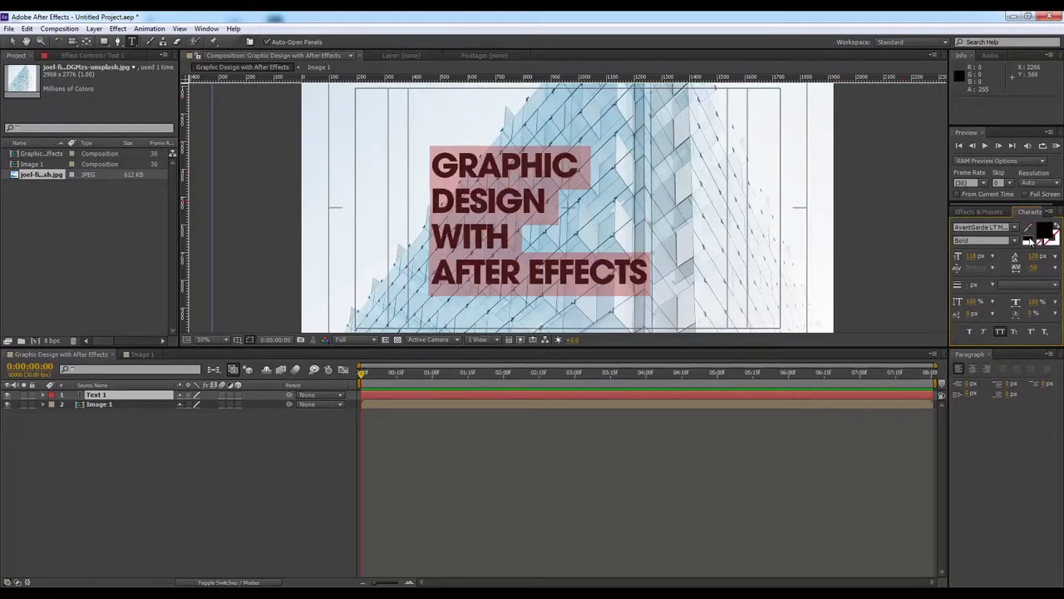
left_click(103, 404)
- Move the title block into the top-left title-safe corner at position 108, 202
left_click(125, 395)
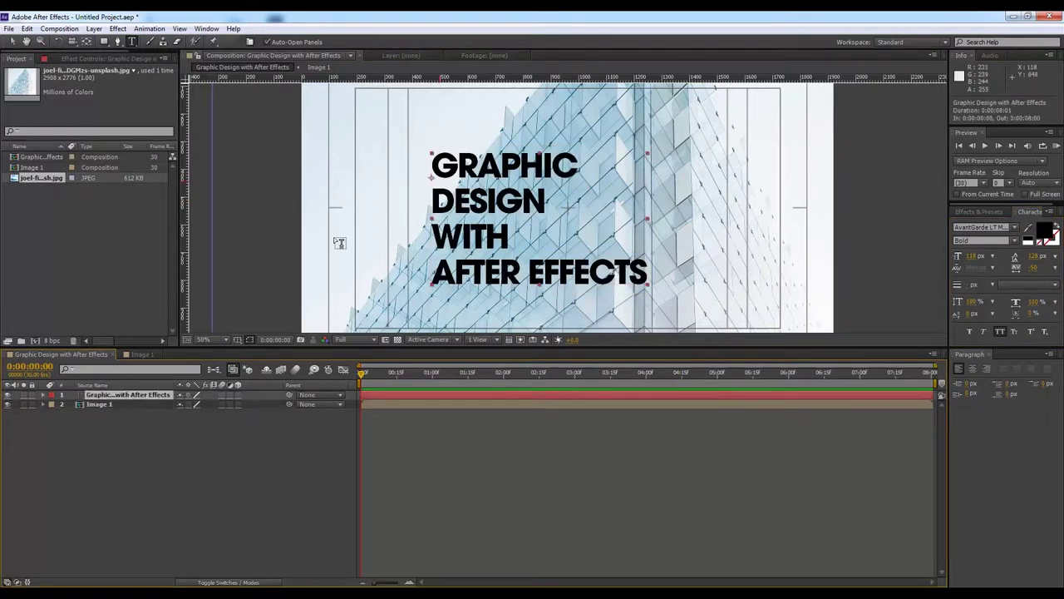
scroll(340, 243, "down", 2)
scroll(408, 261, "up", 2)
key("v")
left_click_drag(529, 185, 411, 131)
key("comma")
left_click_drag(501, 172, 477, 180)
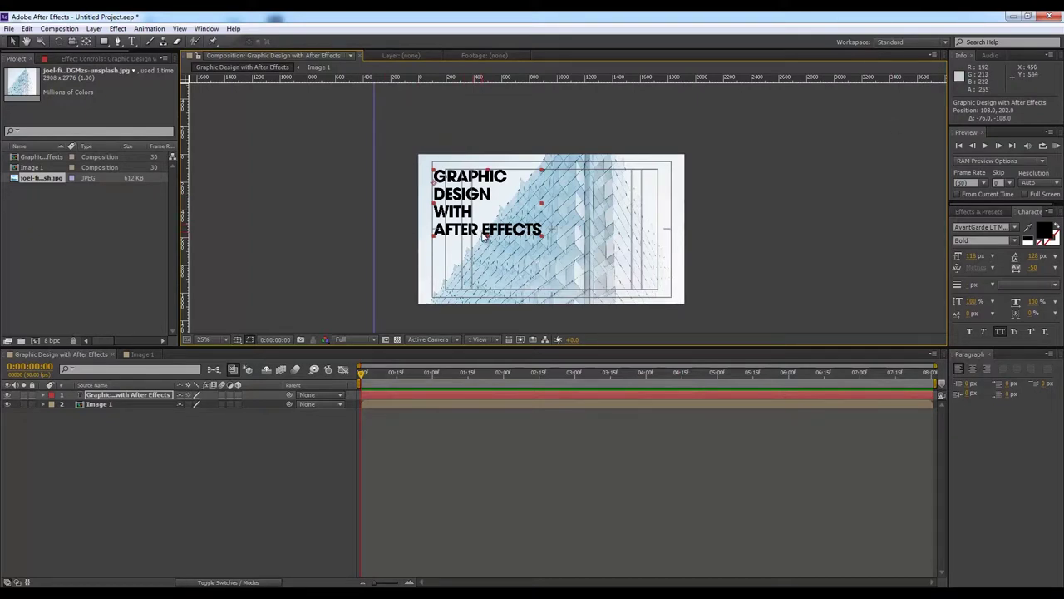
key("period")
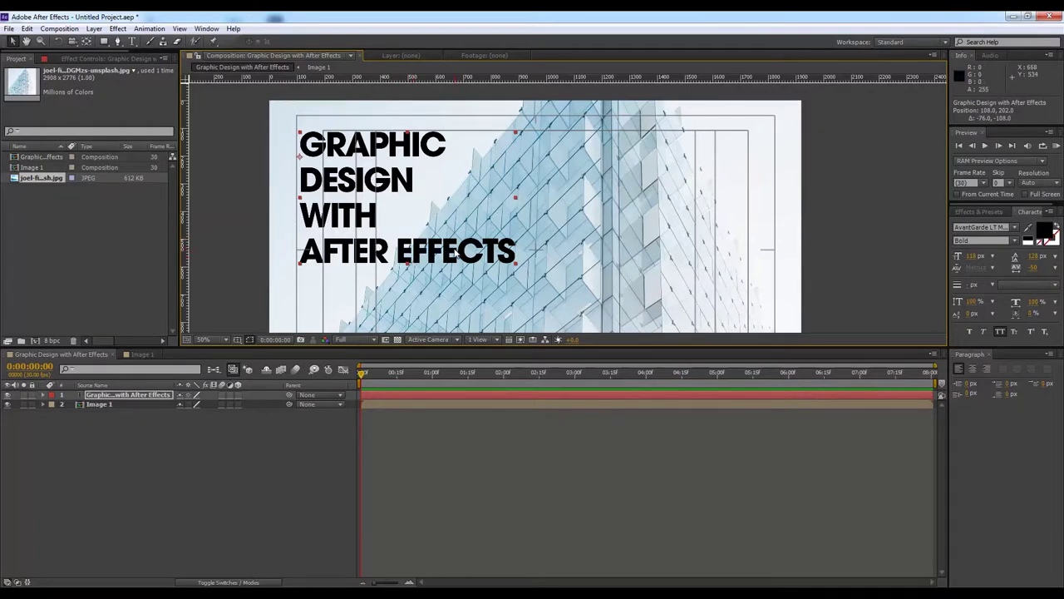
double_click(462, 253)
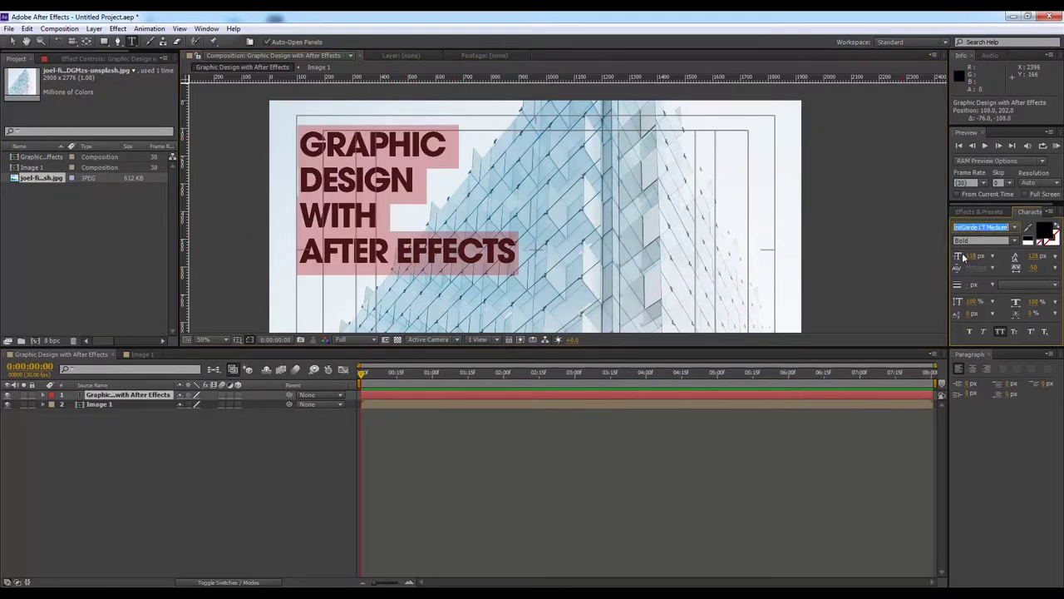
- Set the title font to Montserrat Black with tracking 0
type("Mono")
type("Montserrat (OTT")
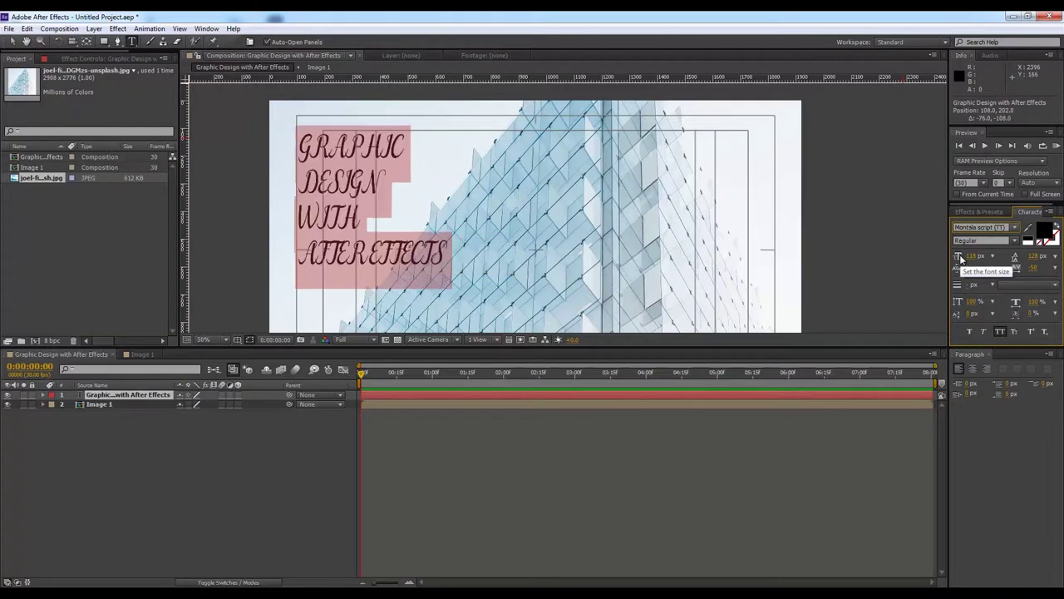
left_click(1013, 241)
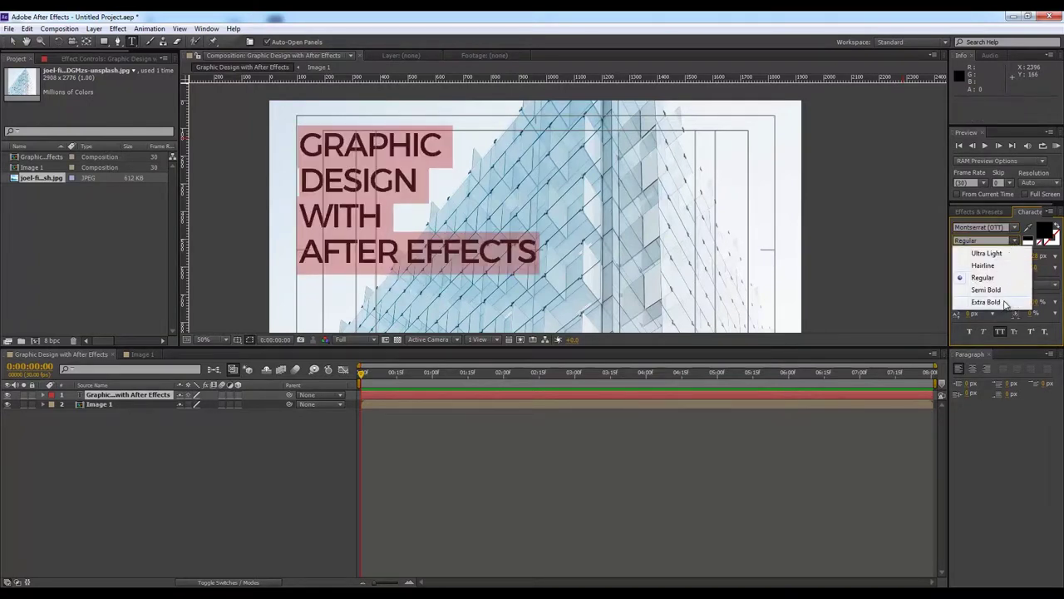
left_click(1014, 227)
left_click(1006, 247)
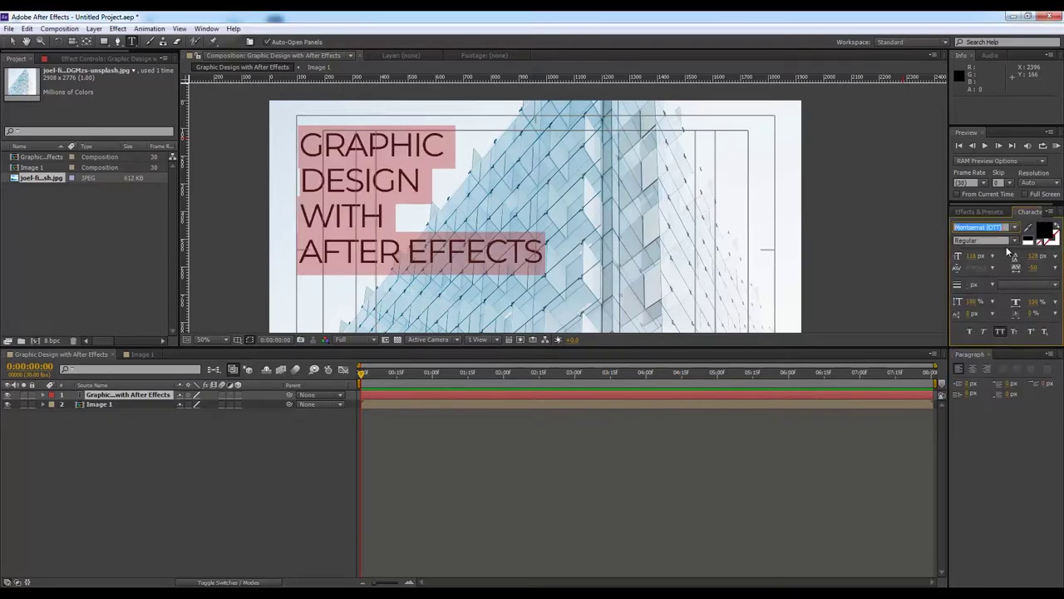
left_click(1019, 241)
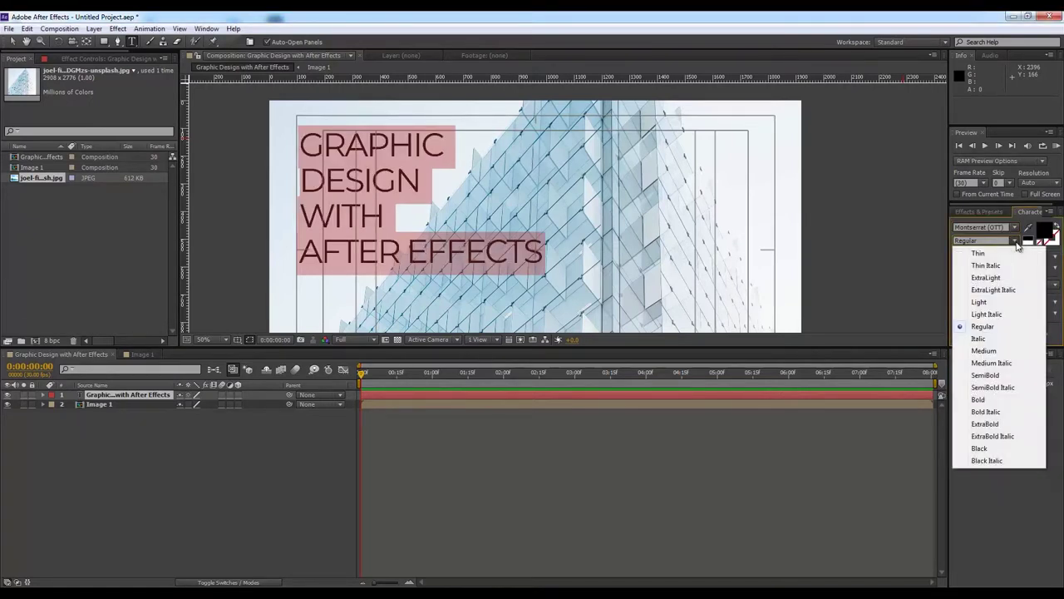
left_click(1007, 447)
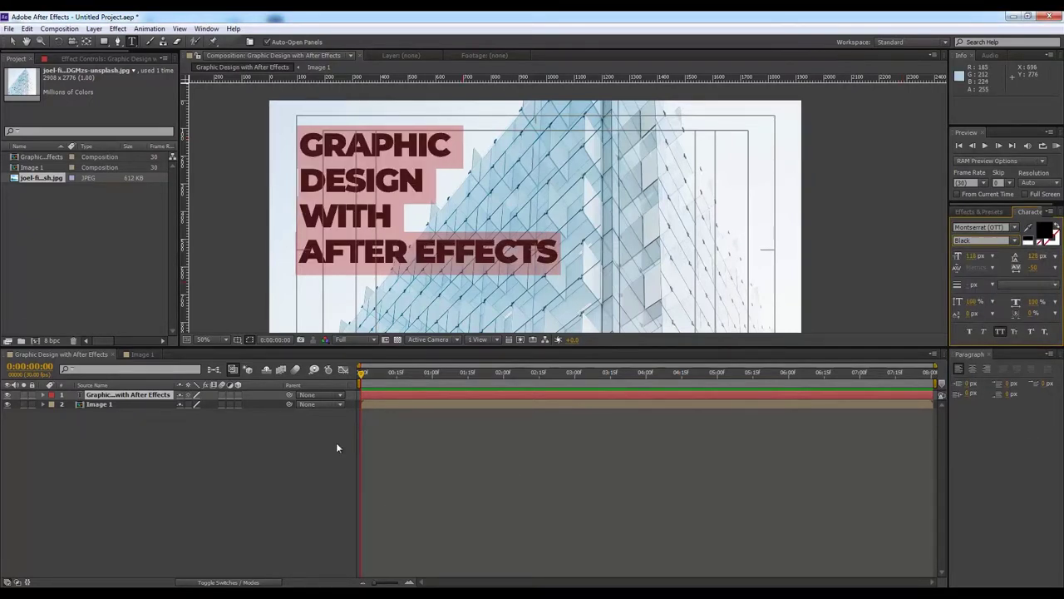
left_click(1054, 270)
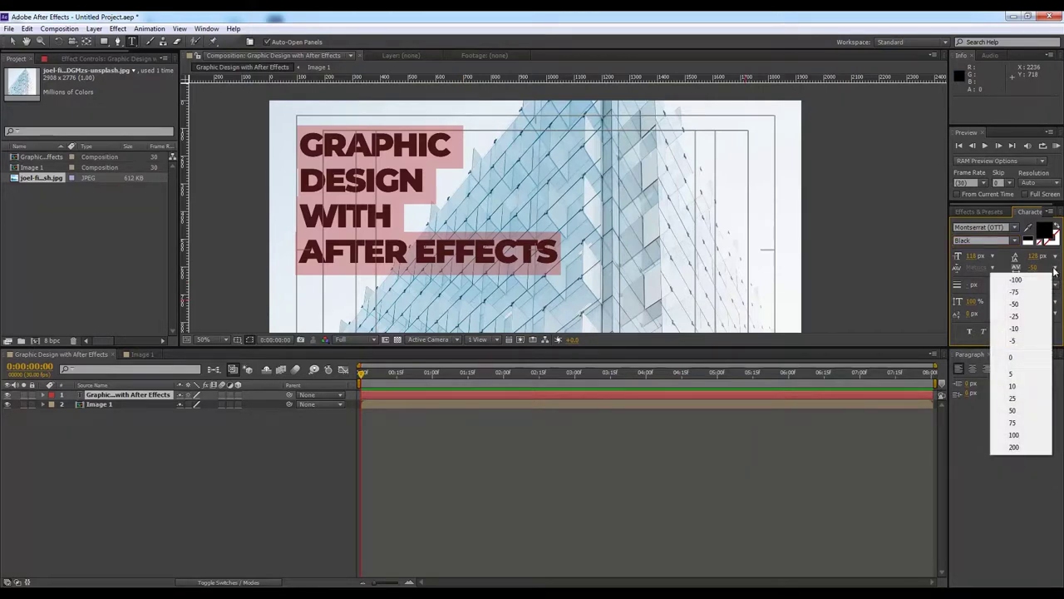
left_click(1018, 358)
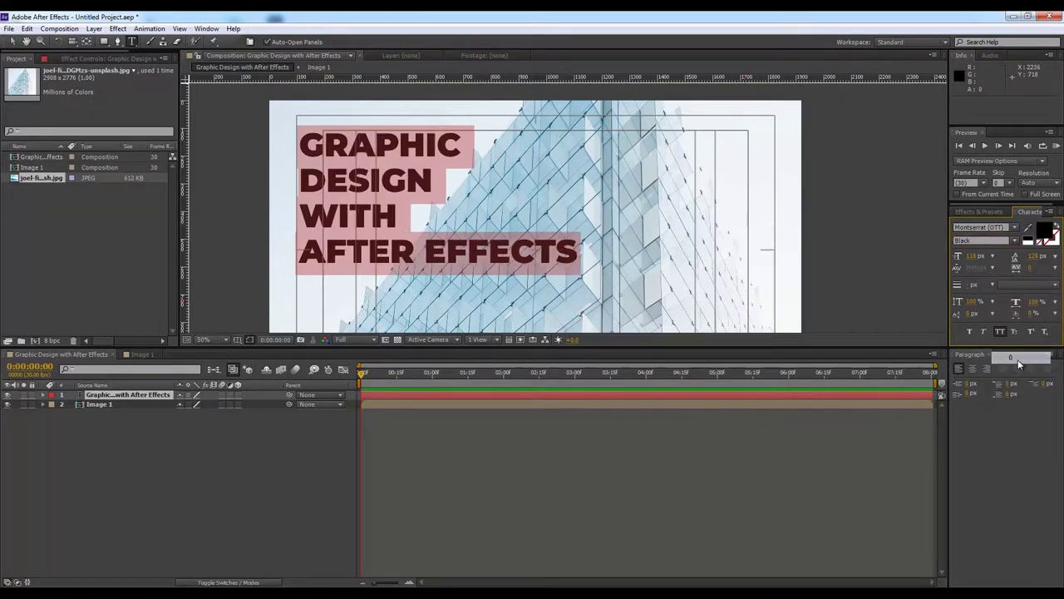
- Enlarge the title's font size, nudge it lower, and put AFTER and EFFECTS on separate lines
left_click(235, 440)
key("comma")
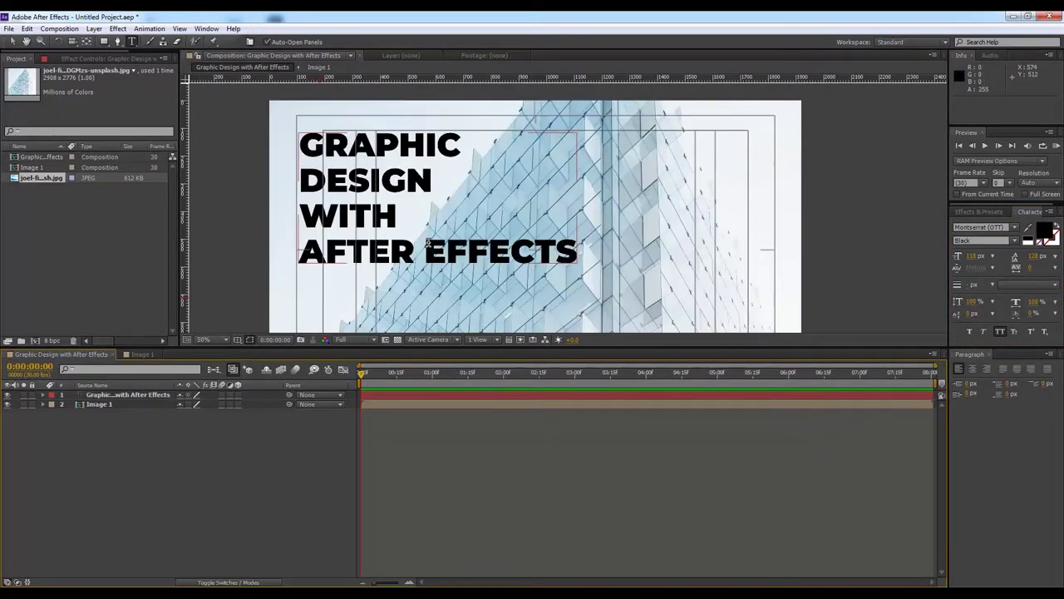
left_click(145, 394)
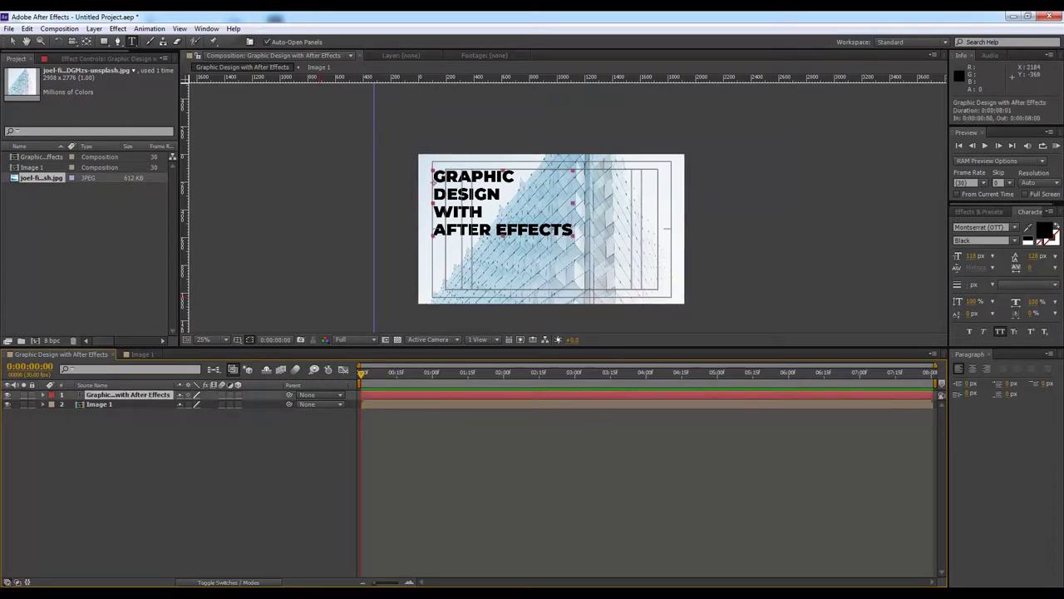
left_click_drag(970, 256, 1023, 255)
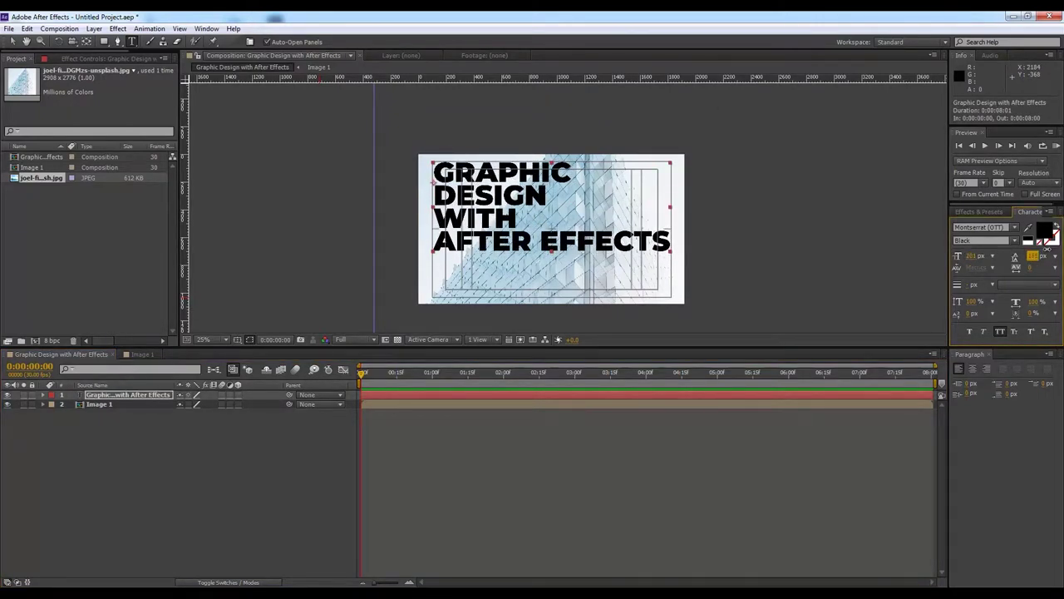
key("v")
mouse_move(509, 170)
left_mouse_down()
mouse_move(518, 206)
mouse_move(507, 177)
mouse_move(511, 188)
left_mouse_up()
double_click(509, 190)
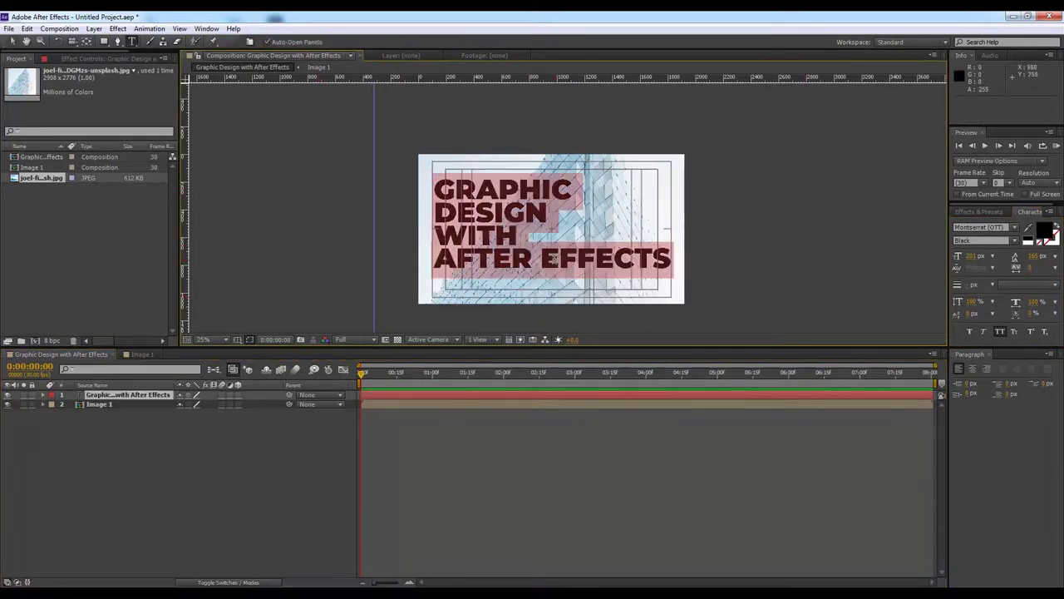
key("Escape")
key("v")
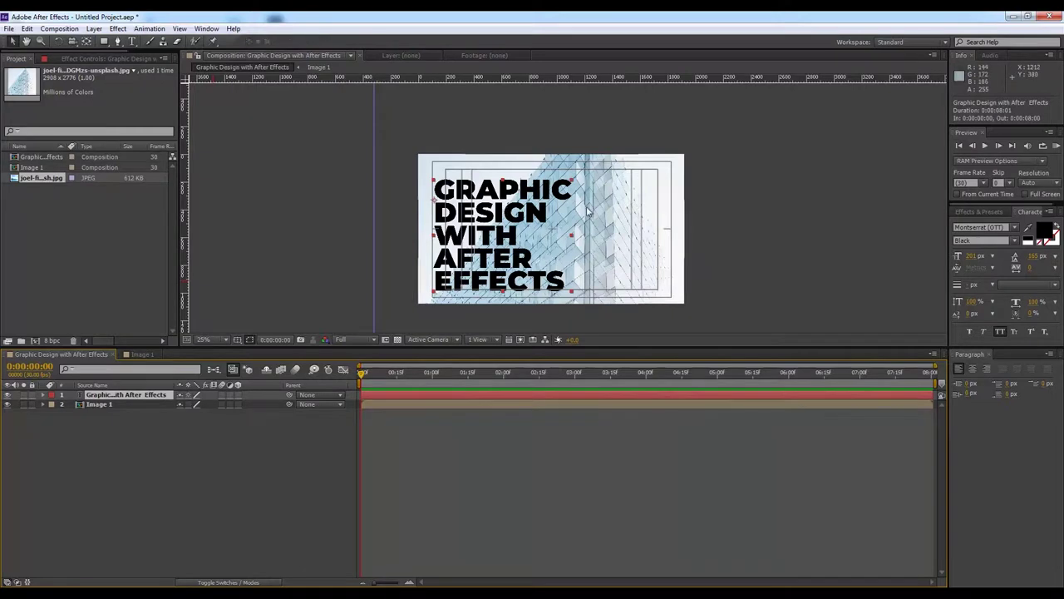
left_click(117, 394)
left_click(1043, 234)
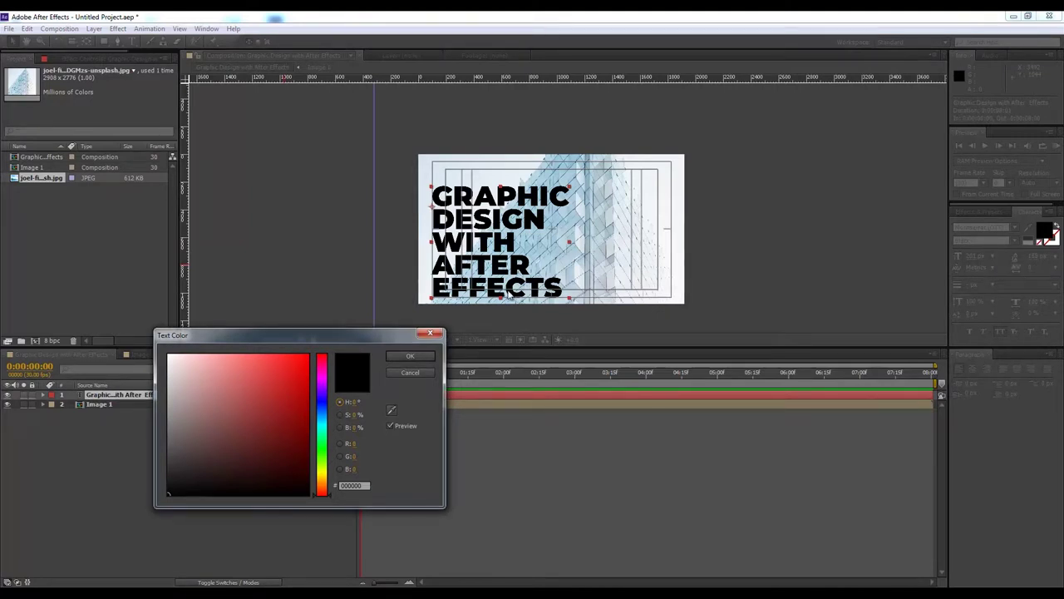
left_click(322, 385)
mouse_move(247, 392)
left_mouse_down()
mouse_move(190, 356)
mouse_move(199, 382)
mouse_move(238, 399)
mouse_move(296, 364)
mouse_move(333, 367)
mouse_move(321, 416)
mouse_move(323, 376)
mouse_move(321, 391)
left_mouse_up()
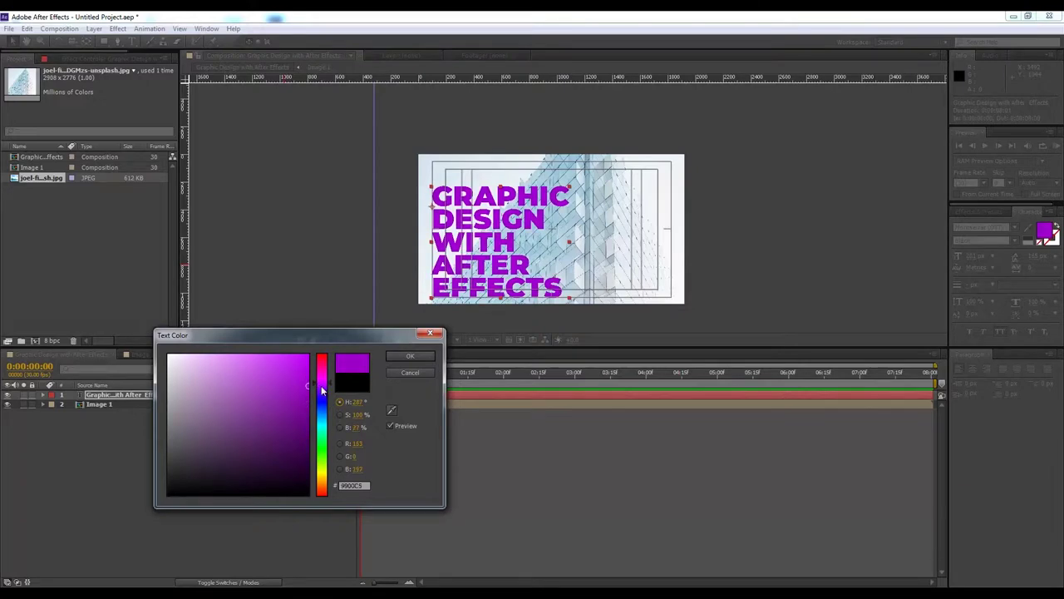
left_click(408, 373)
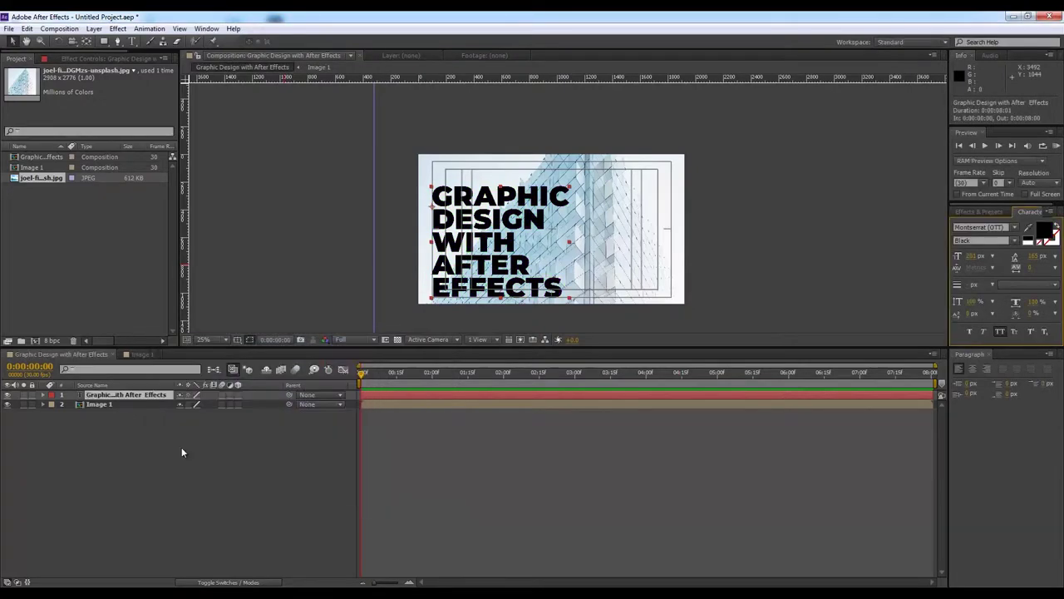
left_click(151, 394)
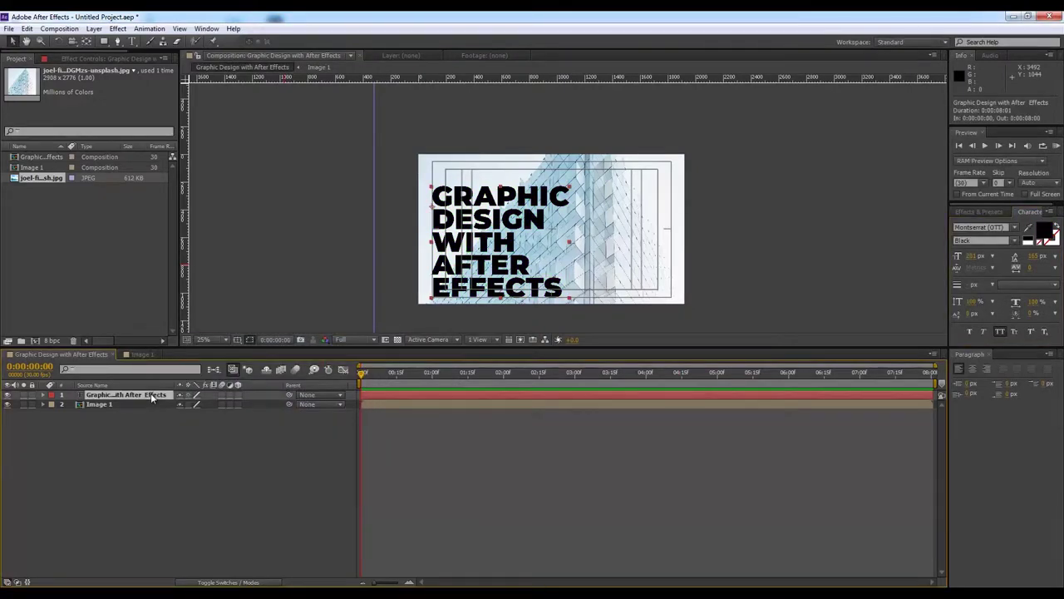
- Apply a 4-Color Gradient to the title with Color 1 set to near-black 242424
left_click(117, 28)
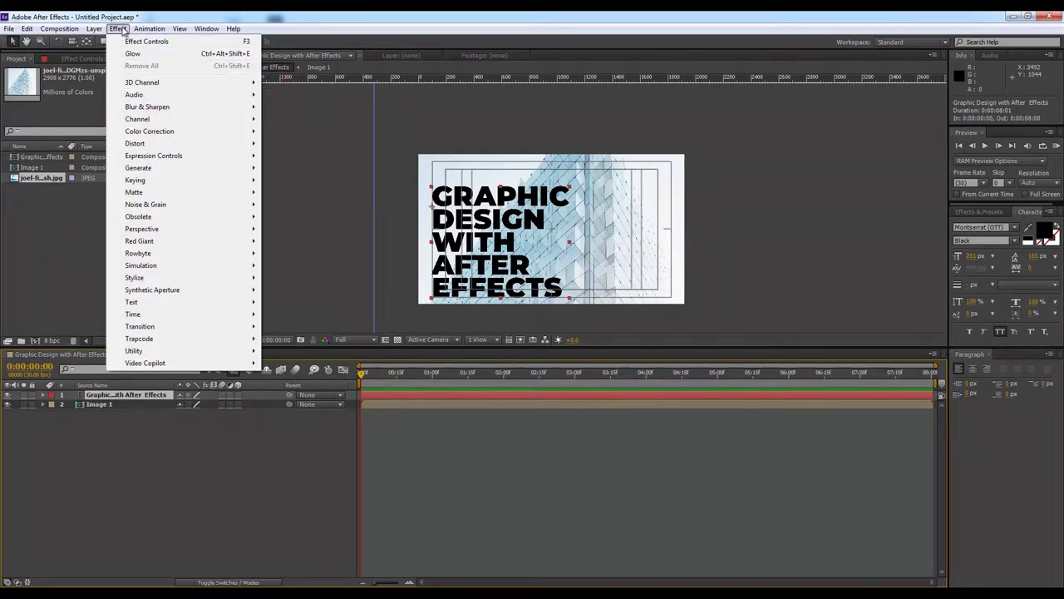
mouse_move(182, 167)
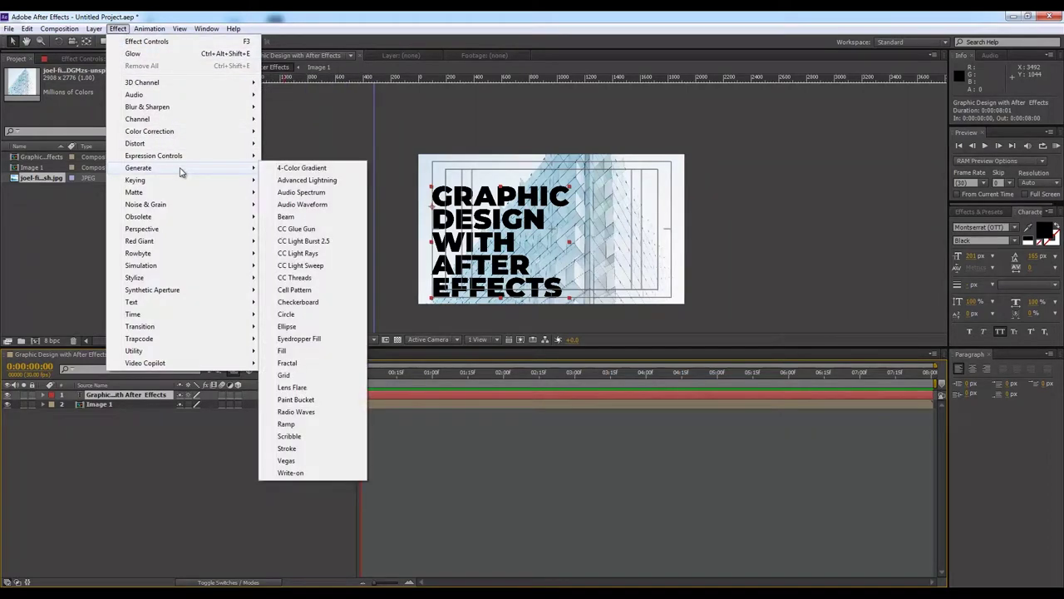
left_click(332, 167)
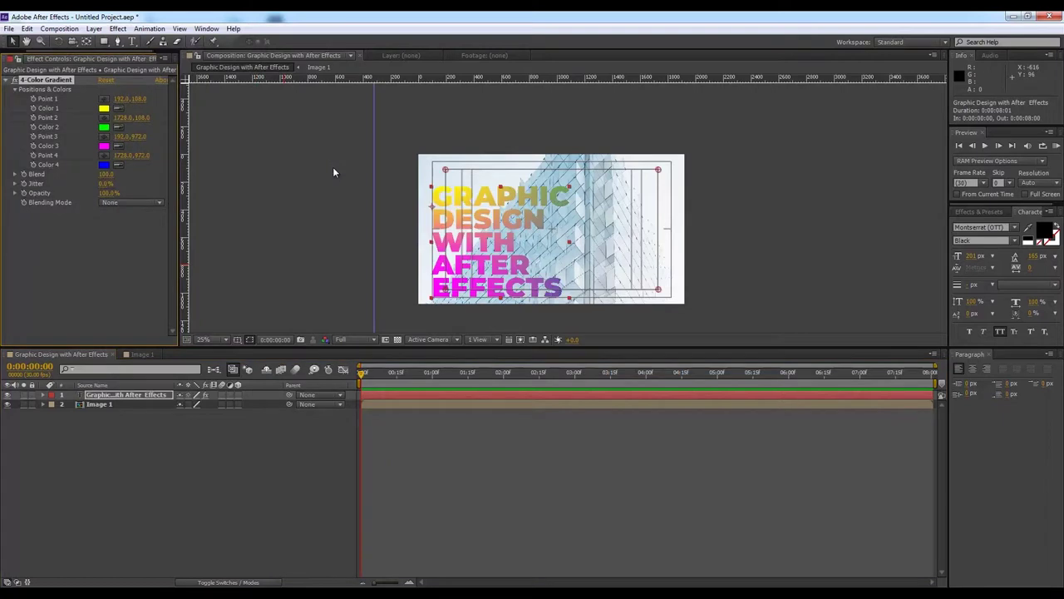
left_click(103, 108)
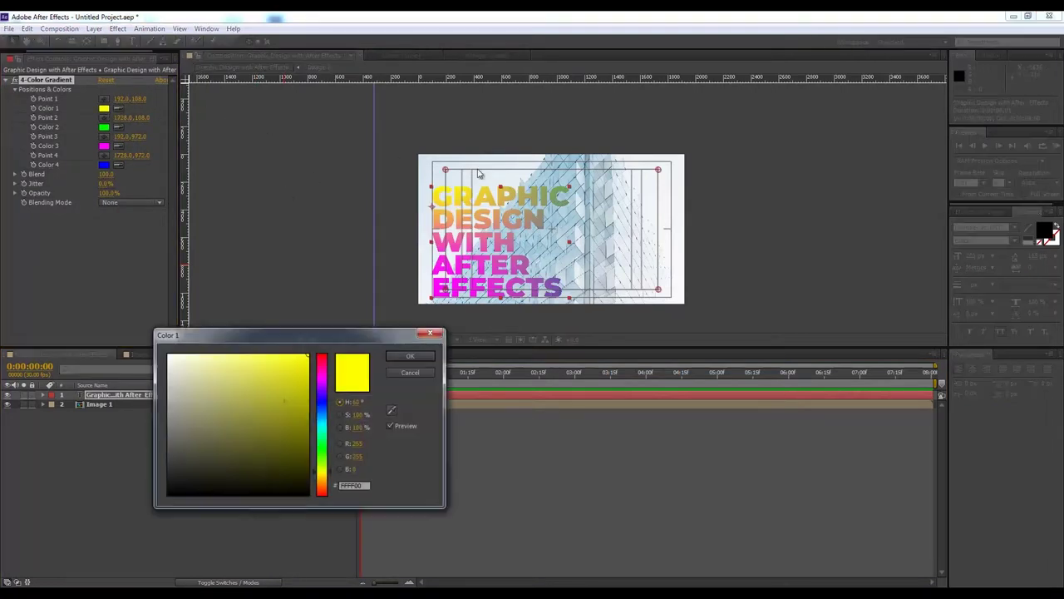
left_click_drag(257, 404, 150, 474)
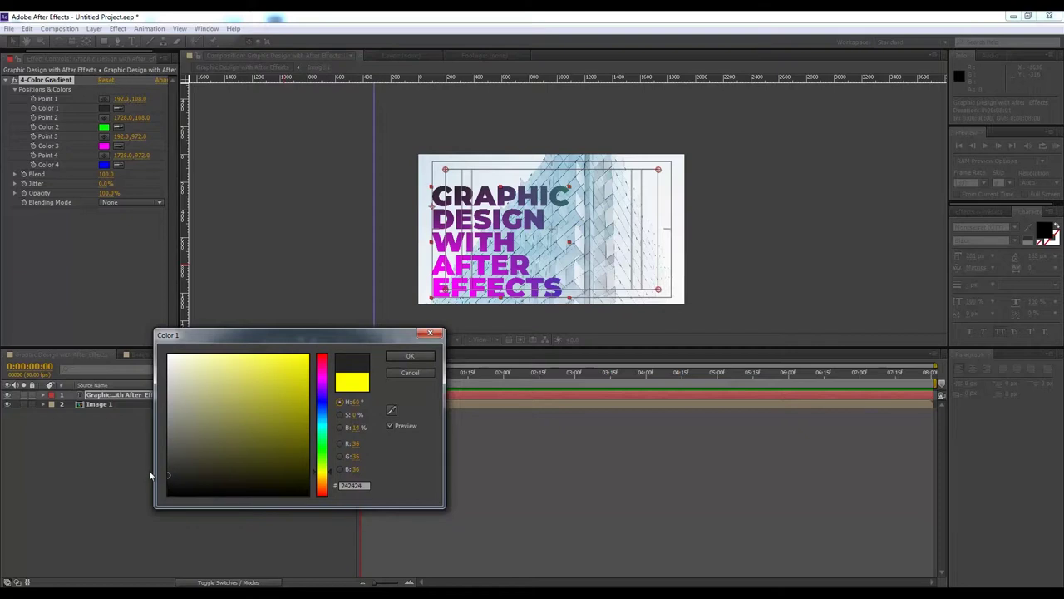
left_click(407, 356)
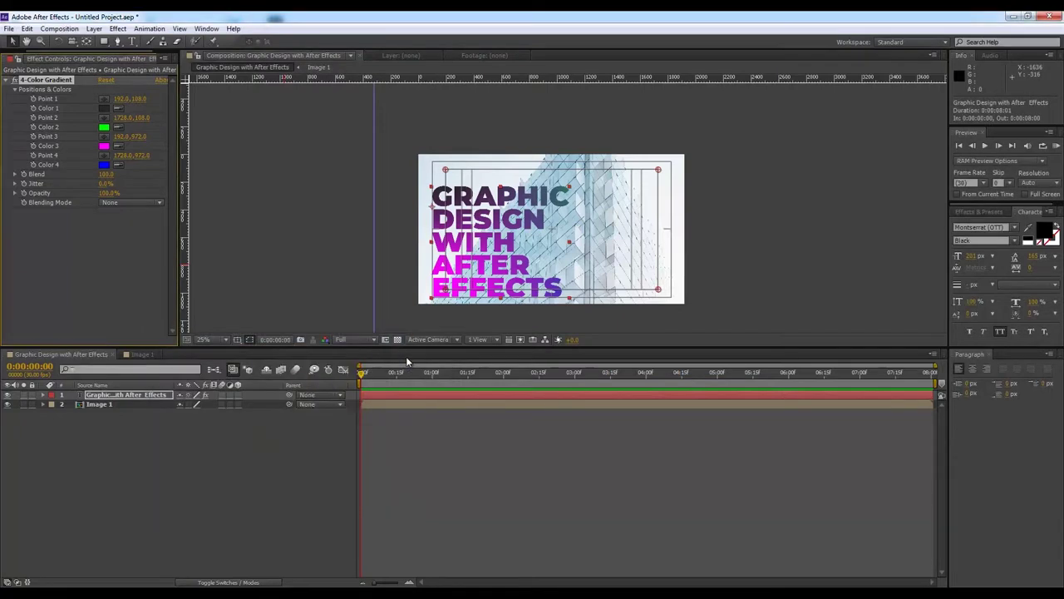
- Set the 4-Color Gradient's third colour to a deep purple
left_click(104, 146)
mouse_move(203, 417)
left_mouse_down()
mouse_move(153, 447)
mouse_move(154, 433)
mouse_move(283, 370)
mouse_move(238, 373)
mouse_move(195, 415)
mouse_move(193, 404)
mouse_move(183, 427)
mouse_move(277, 378)
mouse_move(296, 415)
mouse_move(268, 423)
left_mouse_up()
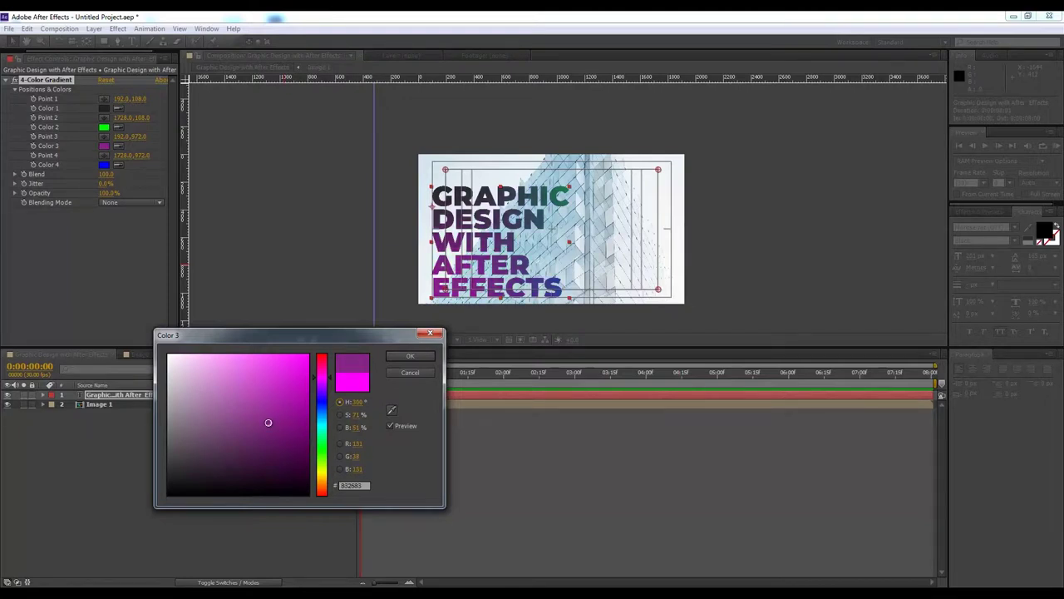
left_click(398, 358)
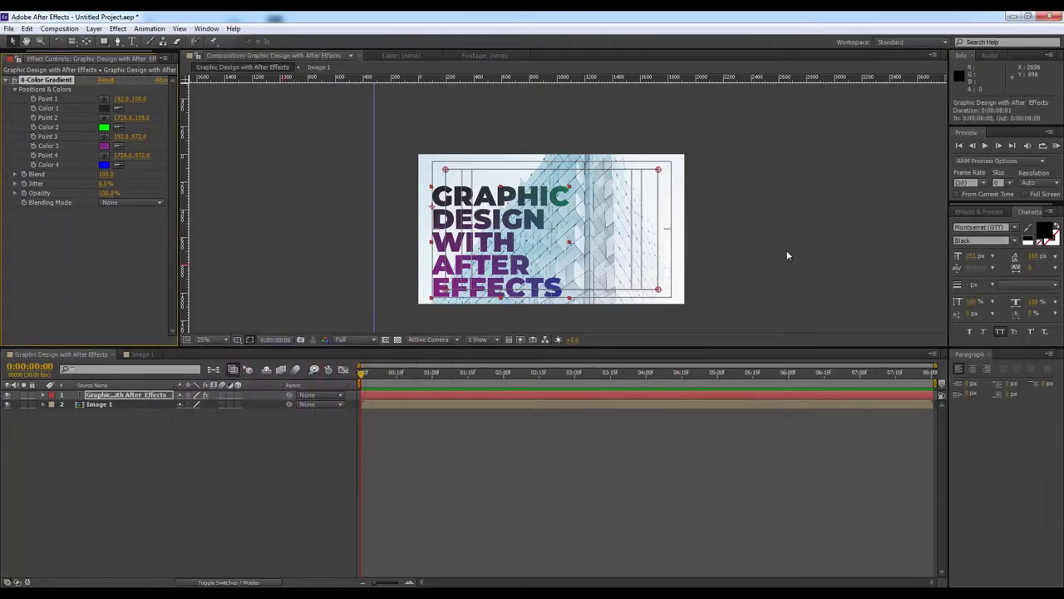
- Drag the green gradient point left over the title and hide the safe-area guides
left_click(54, 80)
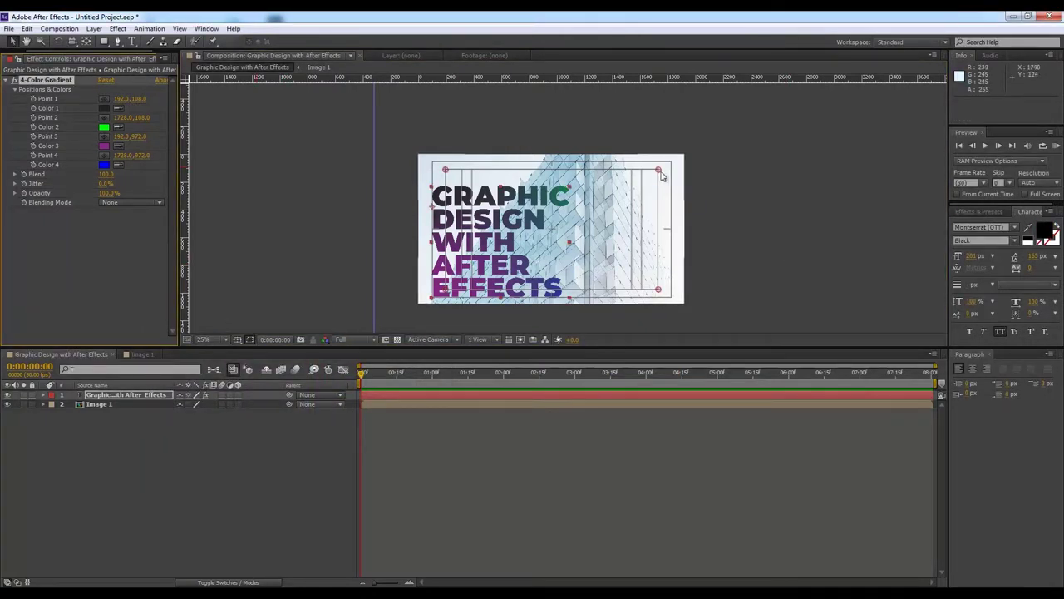
left_click_drag(661, 172, 608, 175)
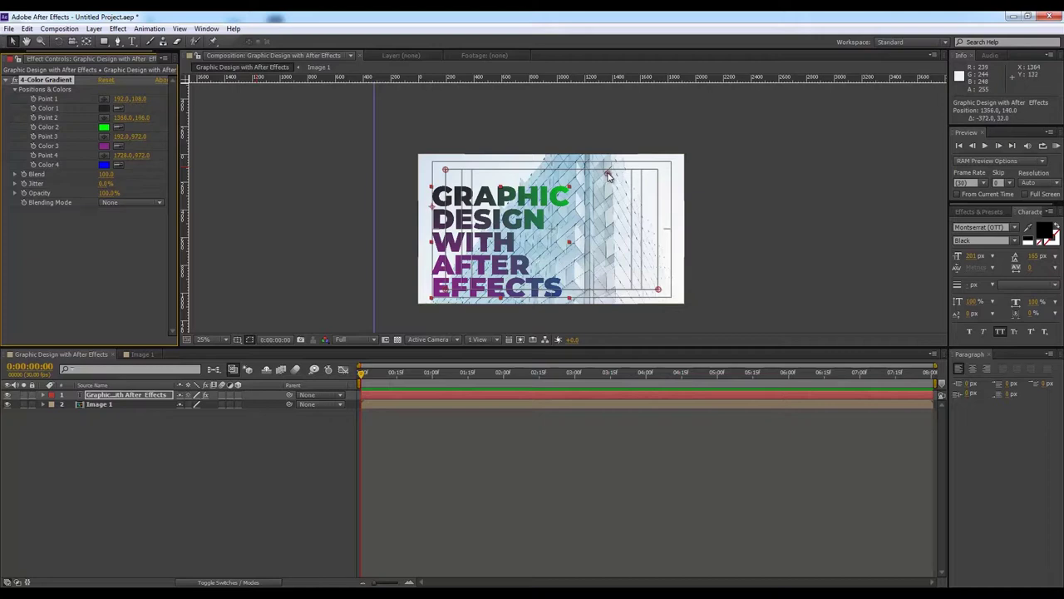
left_click(744, 181)
left_click(121, 481)
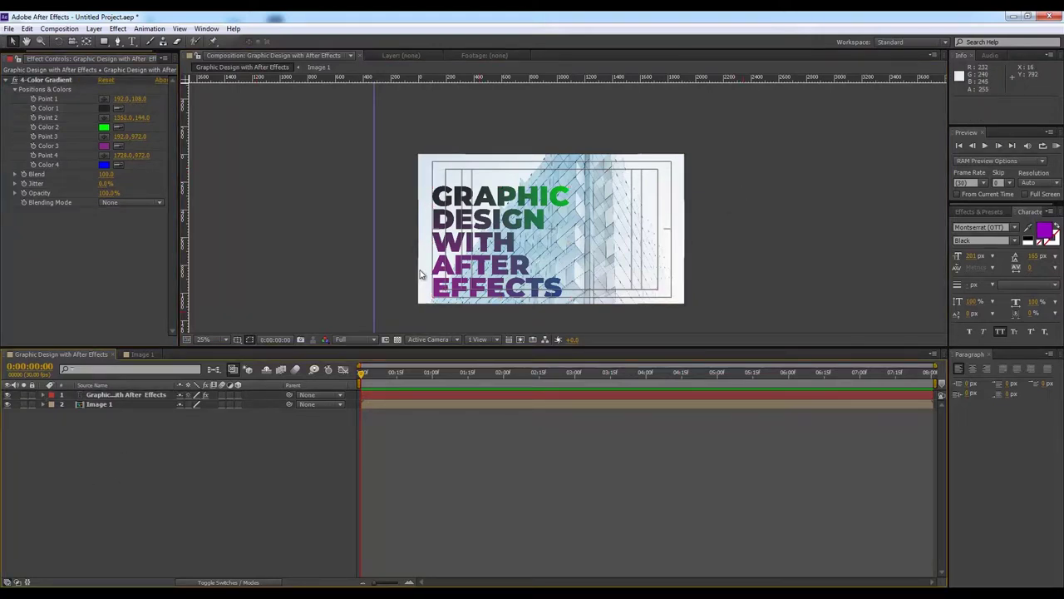
left_click(238, 341)
left_click(258, 418)
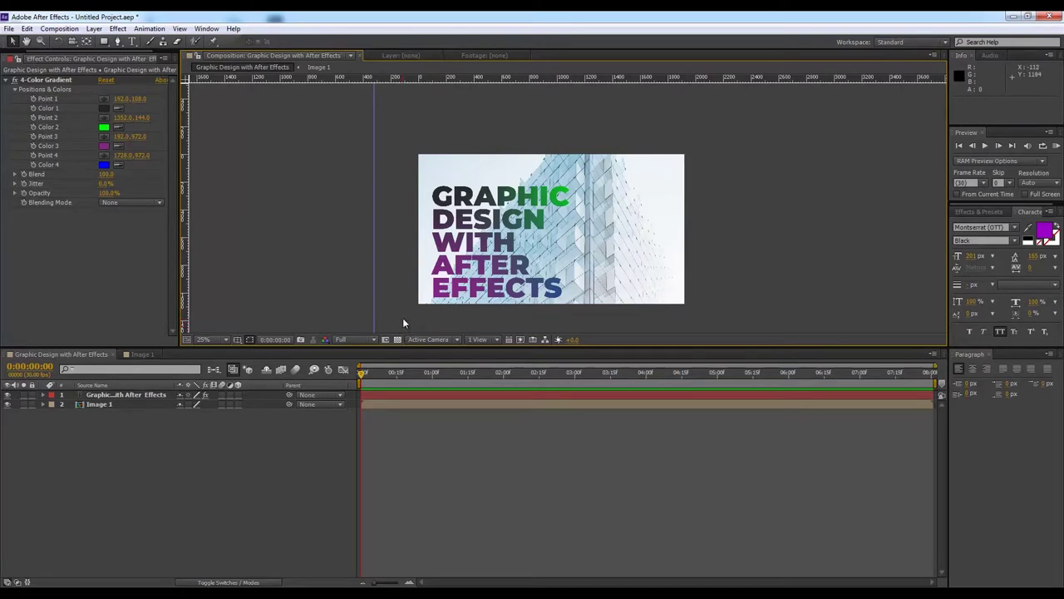
left_click(361, 343)
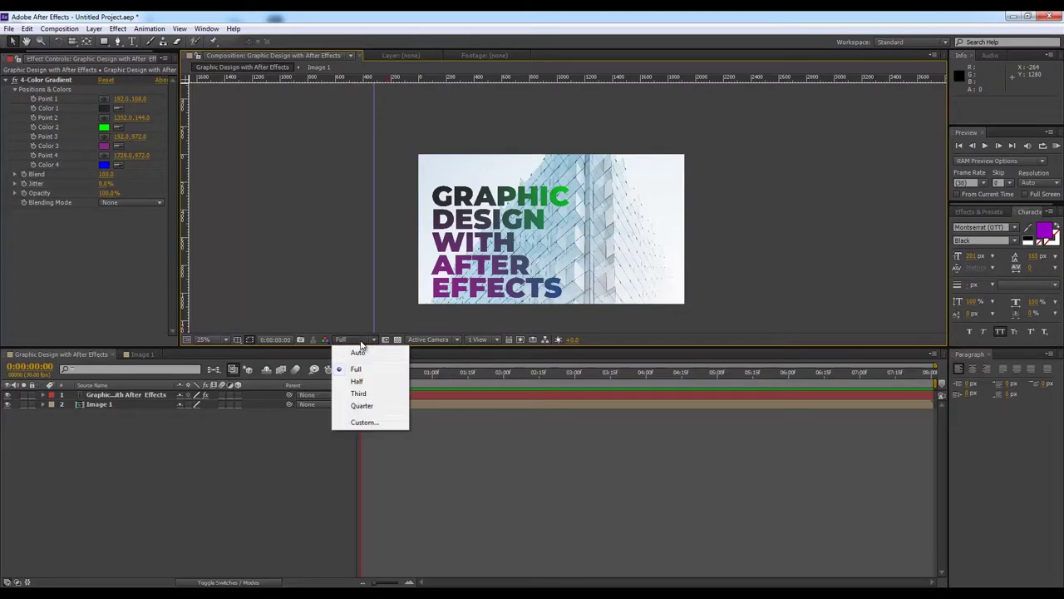
left_click(371, 384)
left_click(360, 343)
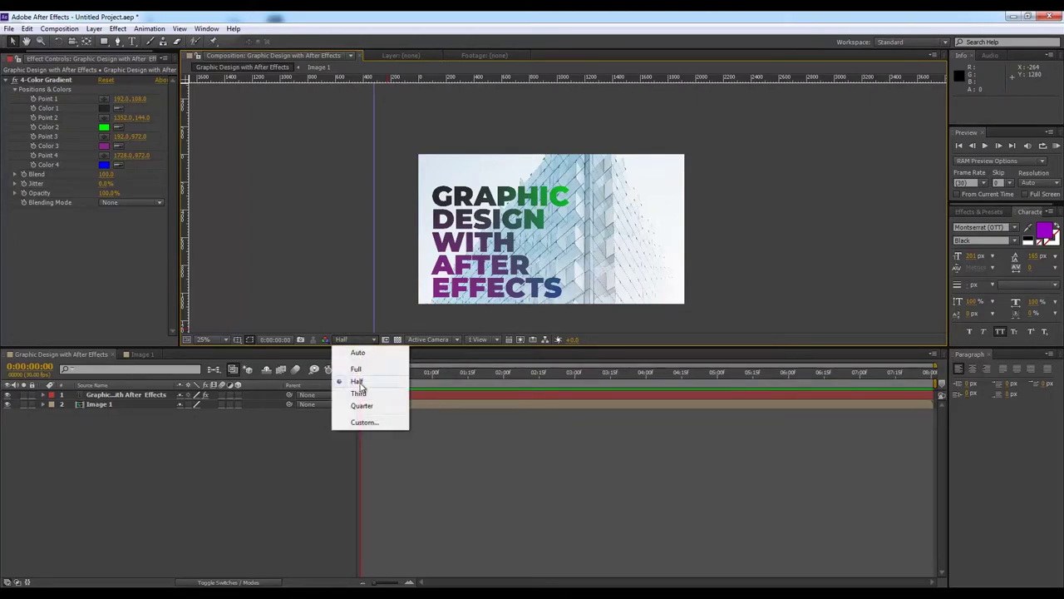
left_click(363, 407)
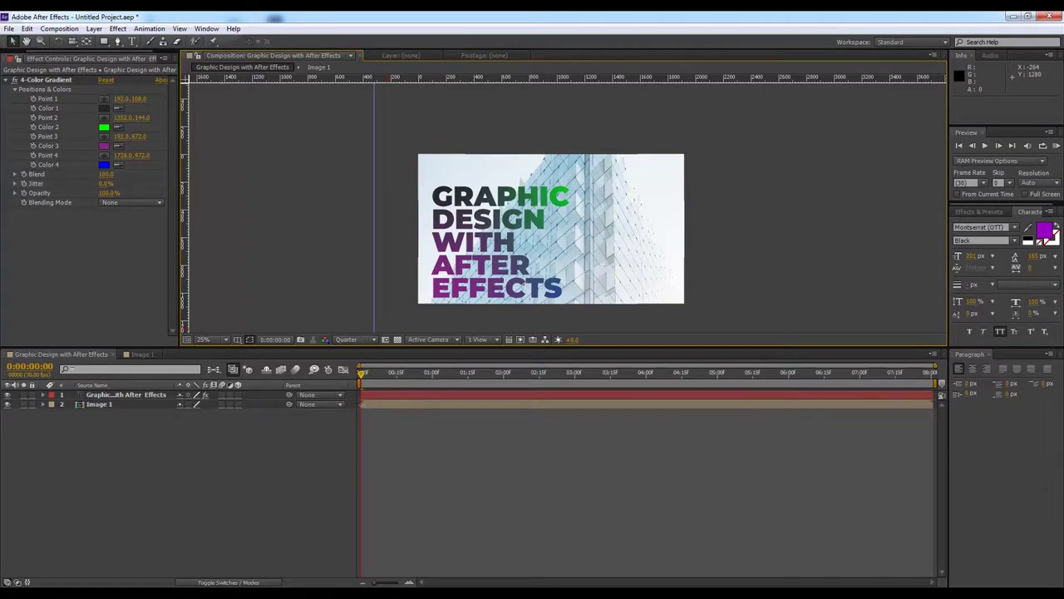
left_click(355, 341)
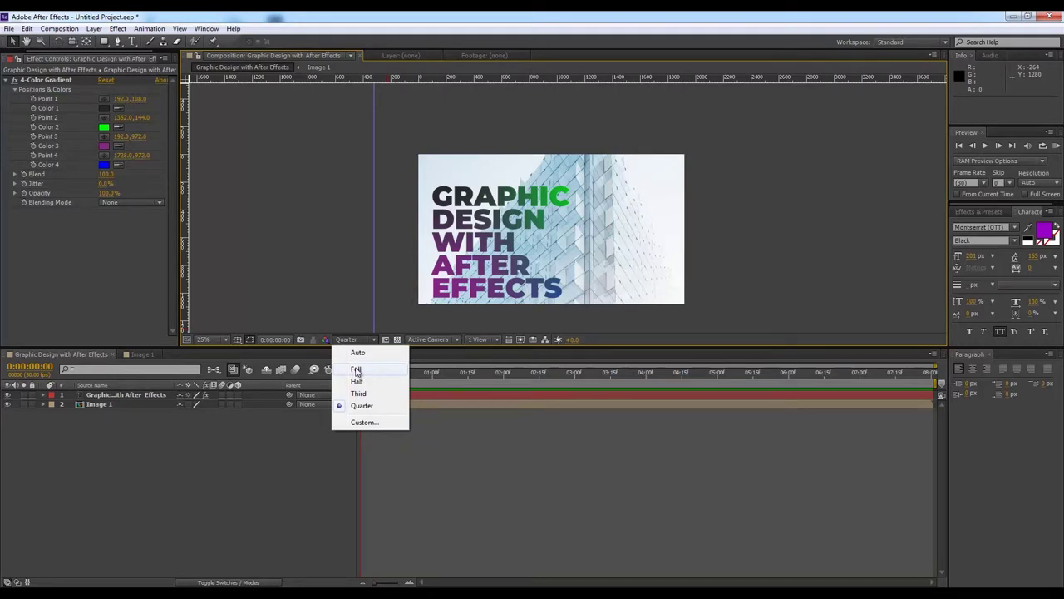
left_click(356, 369)
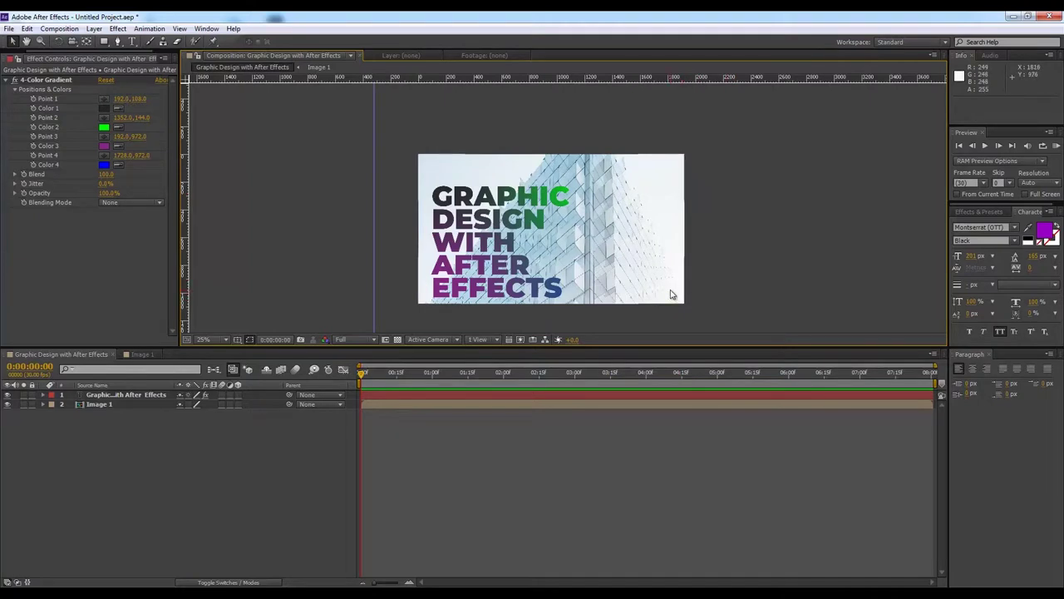
left_click(347, 341)
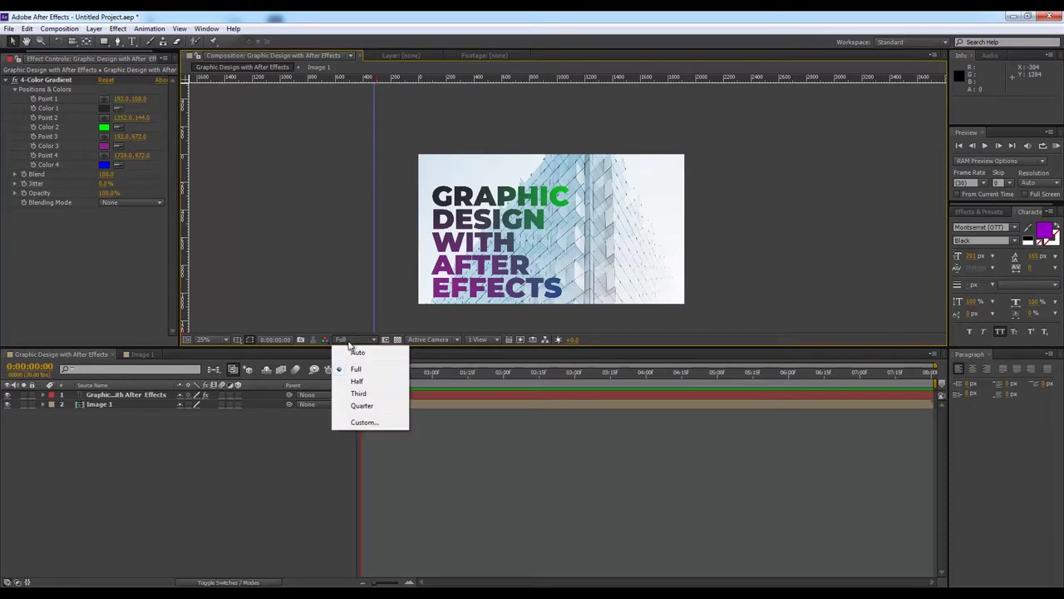
left_click(370, 370)
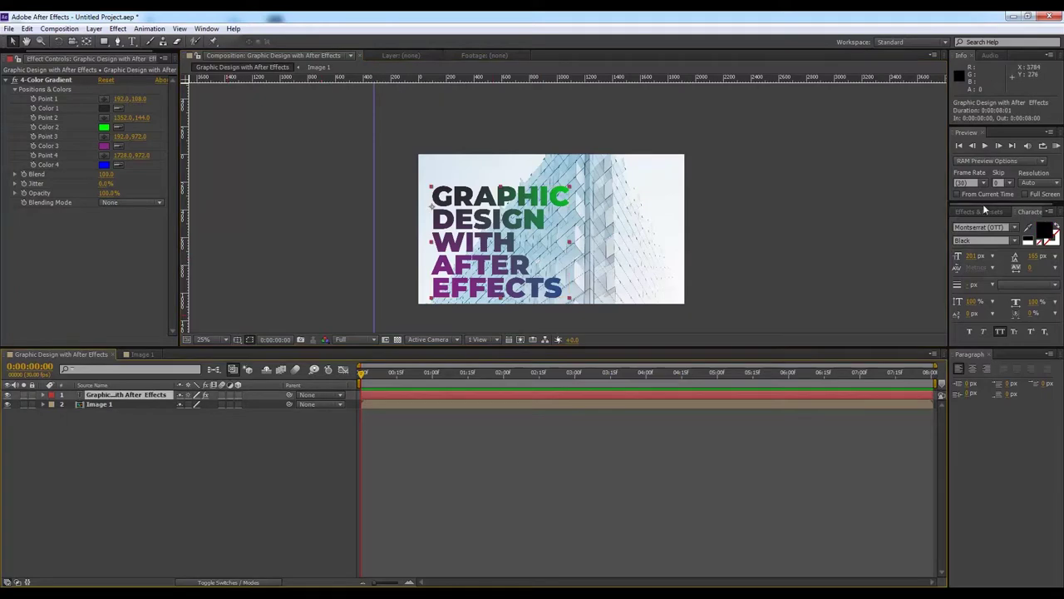
double_click(432, 286)
- Join AFTER EFFECTS onto one line and set GRAPHIC DESIGN to Black Italic
key("BackSpace")
left_click_drag(546, 218, 432, 188)
left_click(984, 240)
left_click(993, 374)
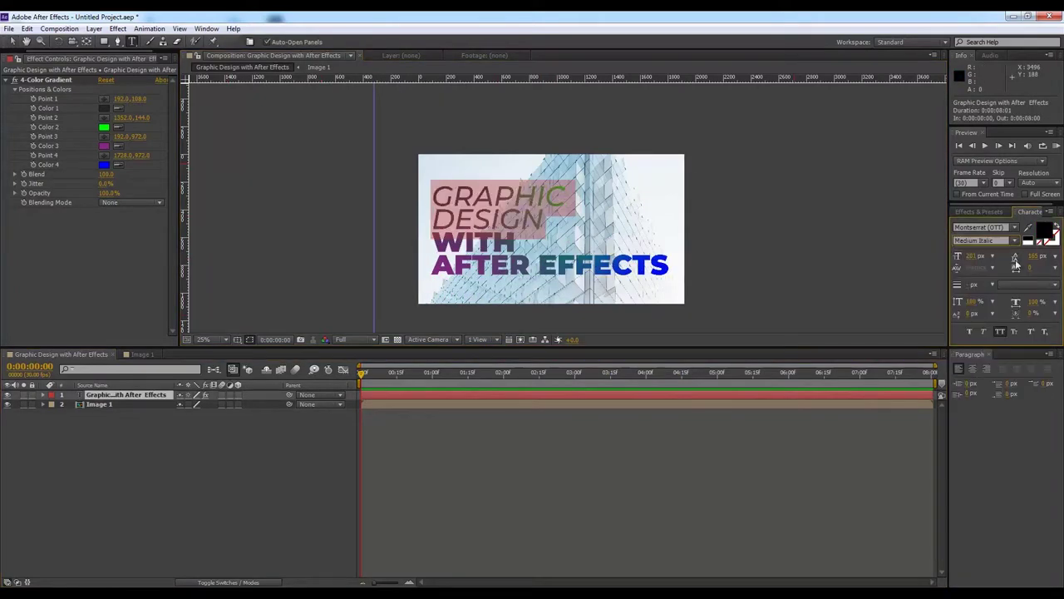
left_click(983, 240)
left_click(994, 366)
key("Escape")
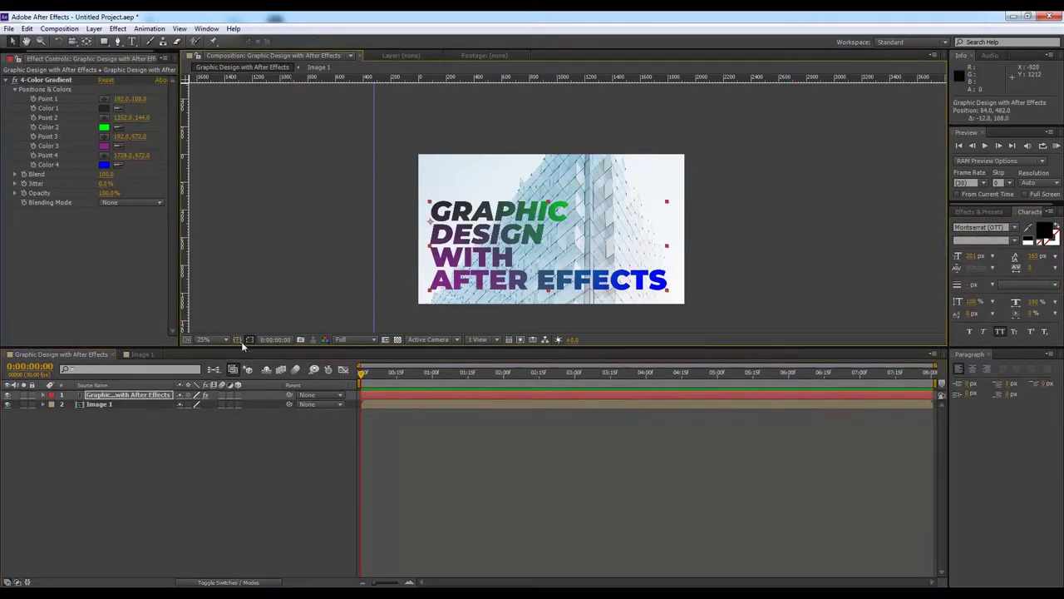
- Move the title box down, select WITH and browse the font family list
left_click_drag(499, 225, 502, 246)
double_click(485, 249)
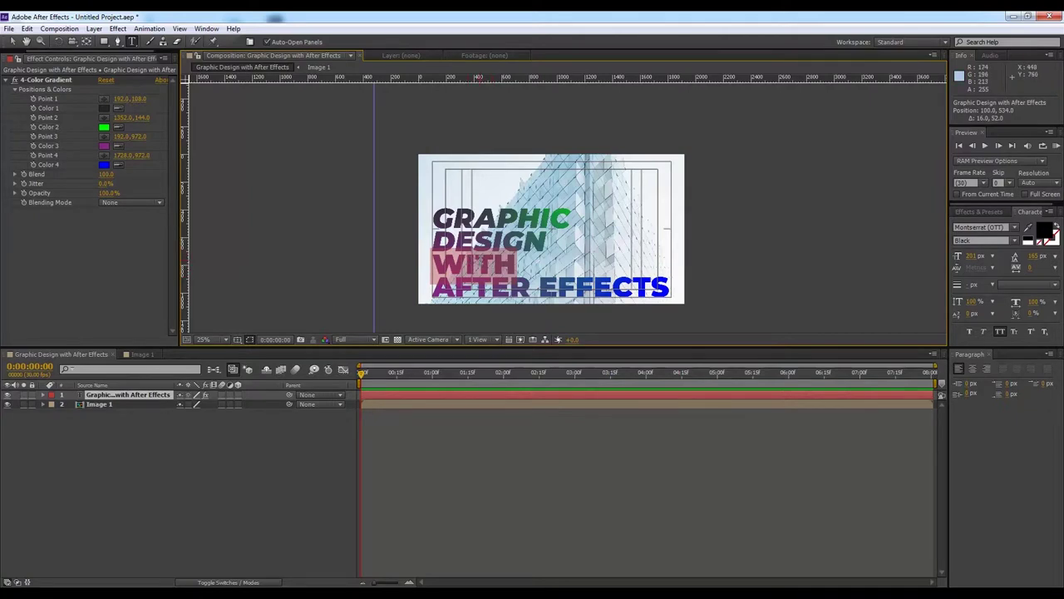
left_click(1014, 227)
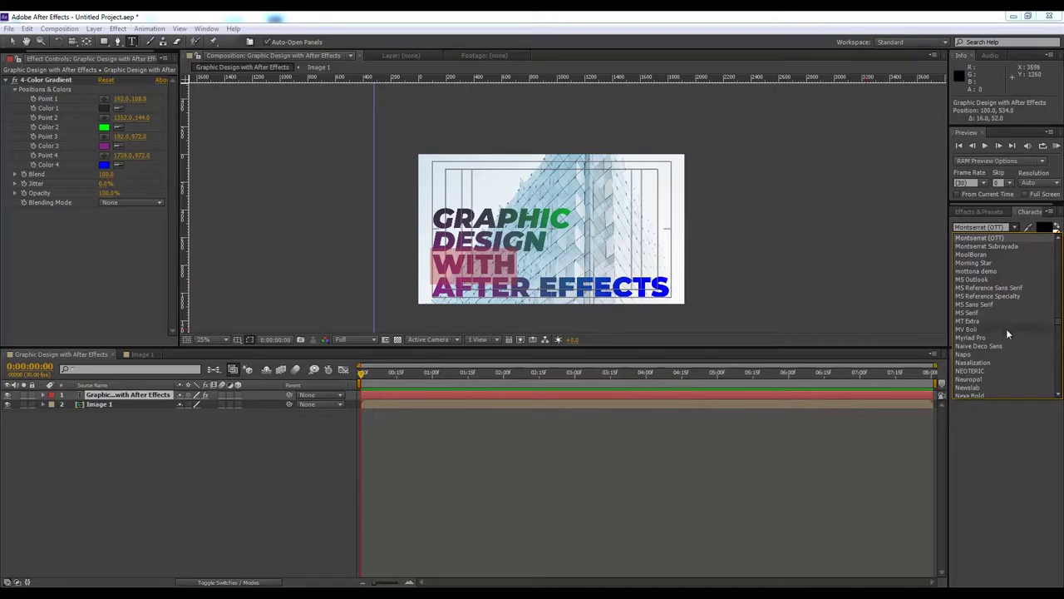
scroll(1005, 326, "down", 3)
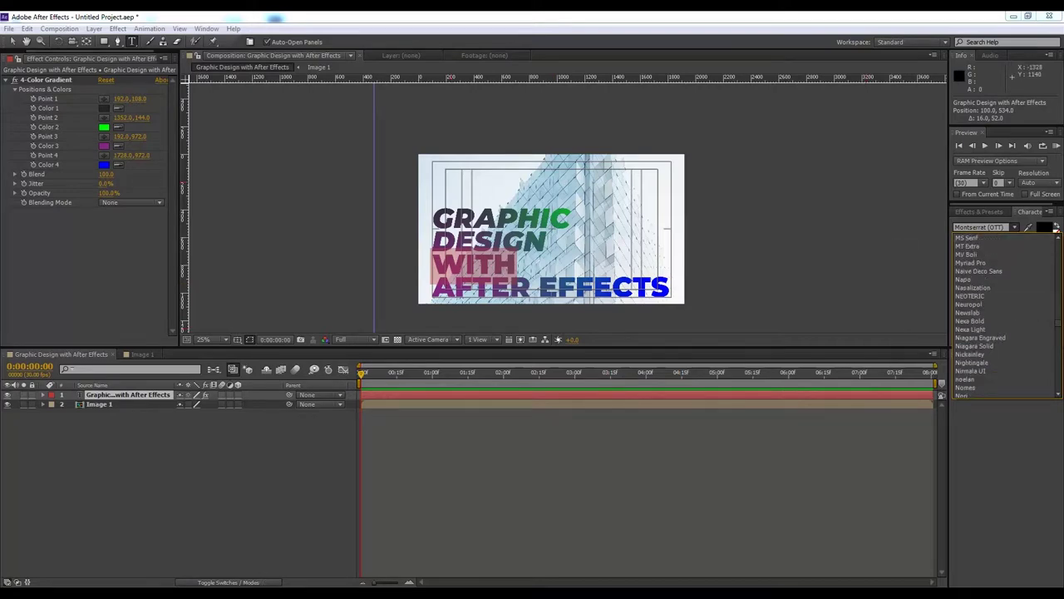
- Go to dafont.com in a new Chrome tab
key("alt+Tab")
left_click(152, 21)
type("dafont.com")
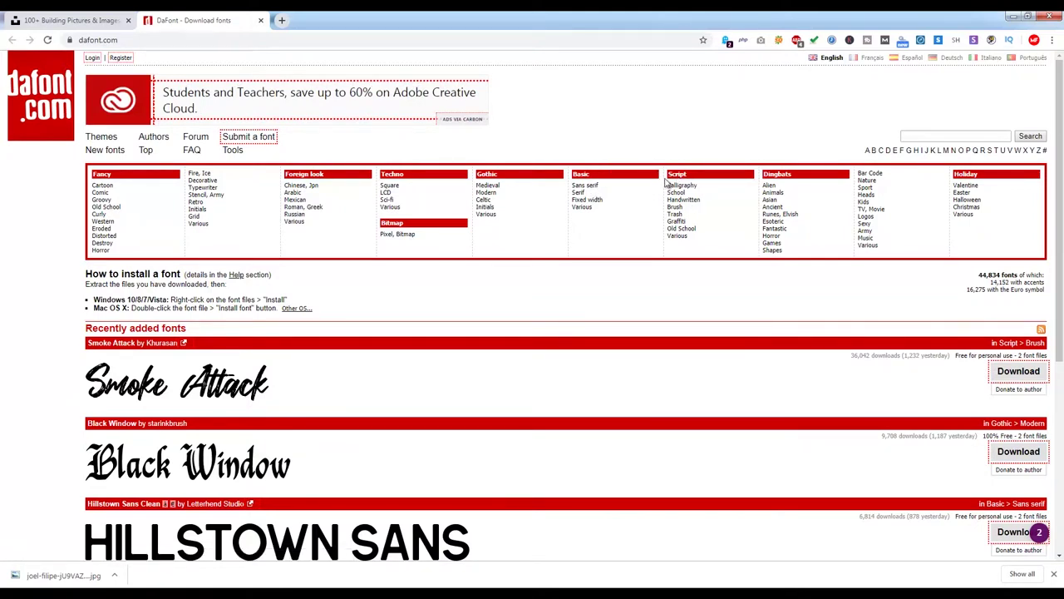
- List DaFont's Script fonts at 100 per page, previewed as 'With'
left_click(676, 175)
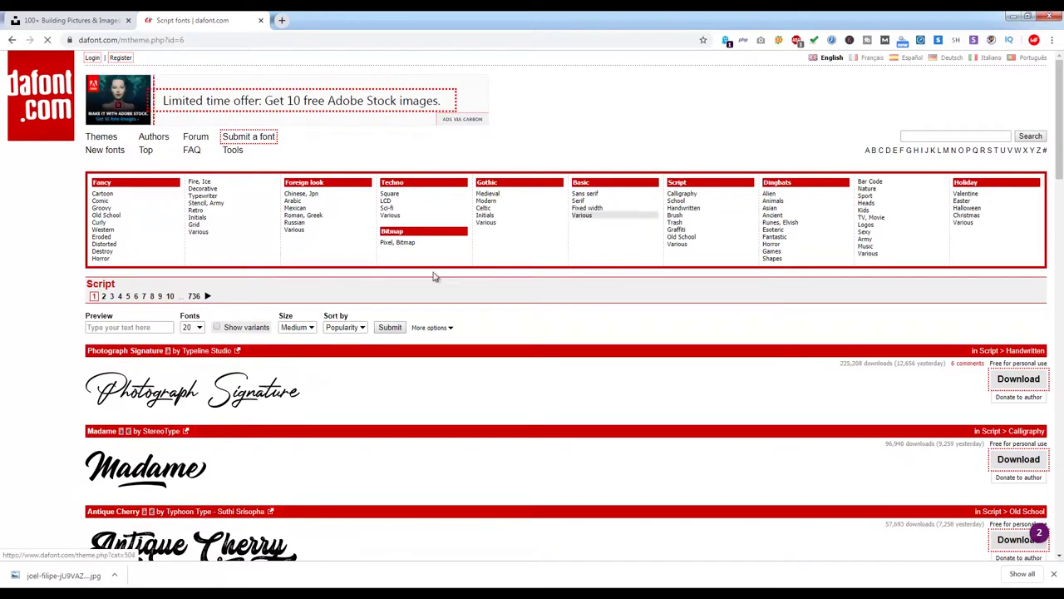
left_click(145, 327)
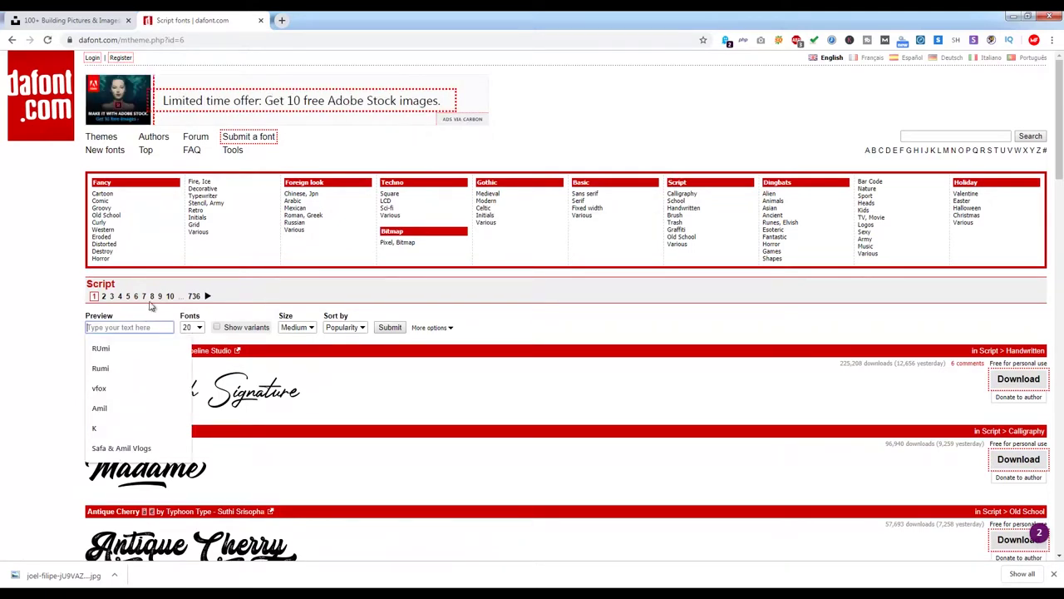
type("With")
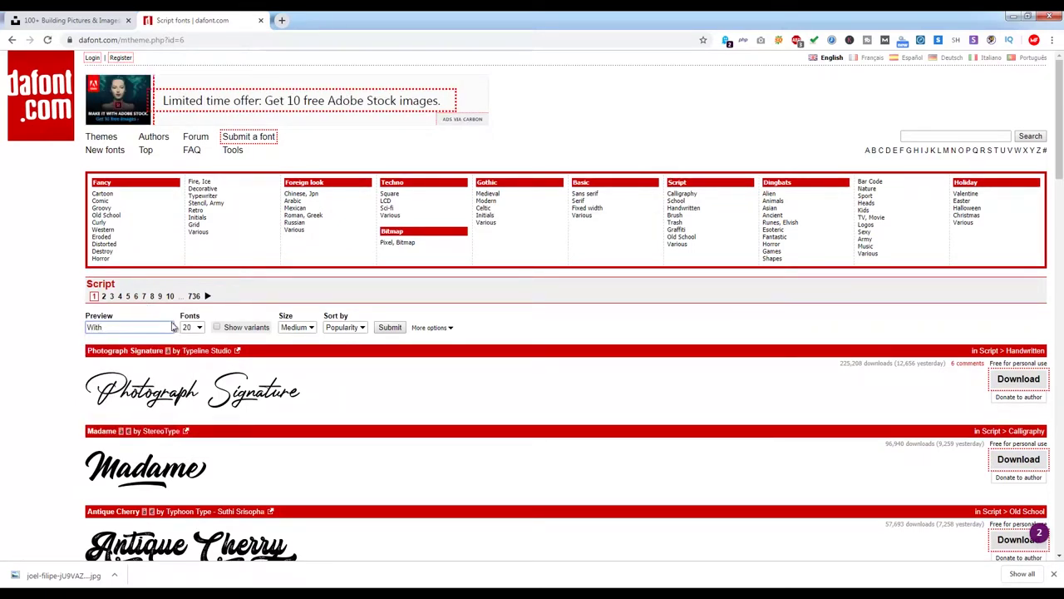
left_click(201, 327)
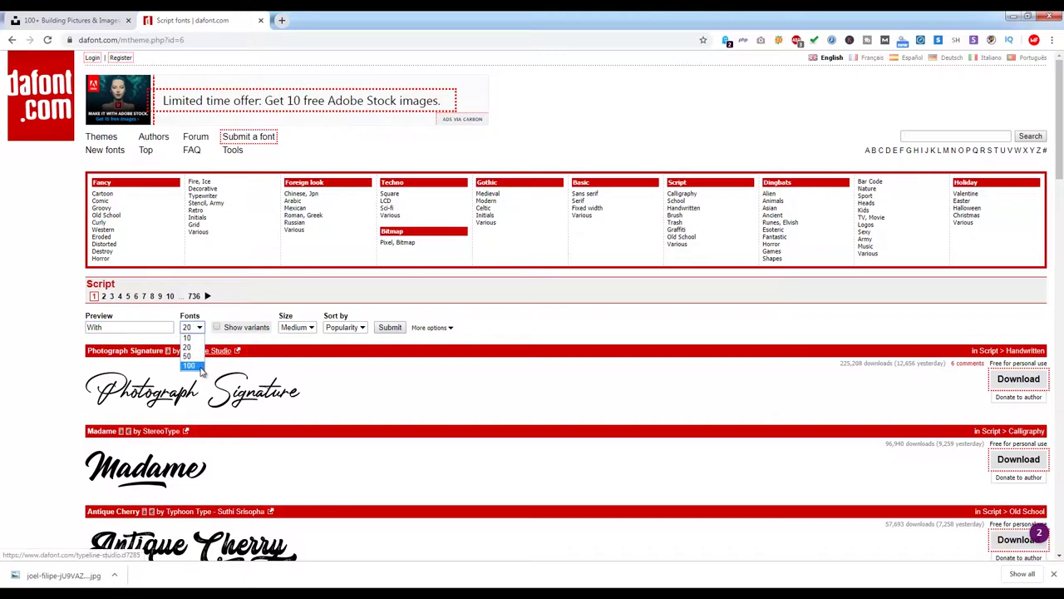
left_click(193, 365)
left_click(389, 330)
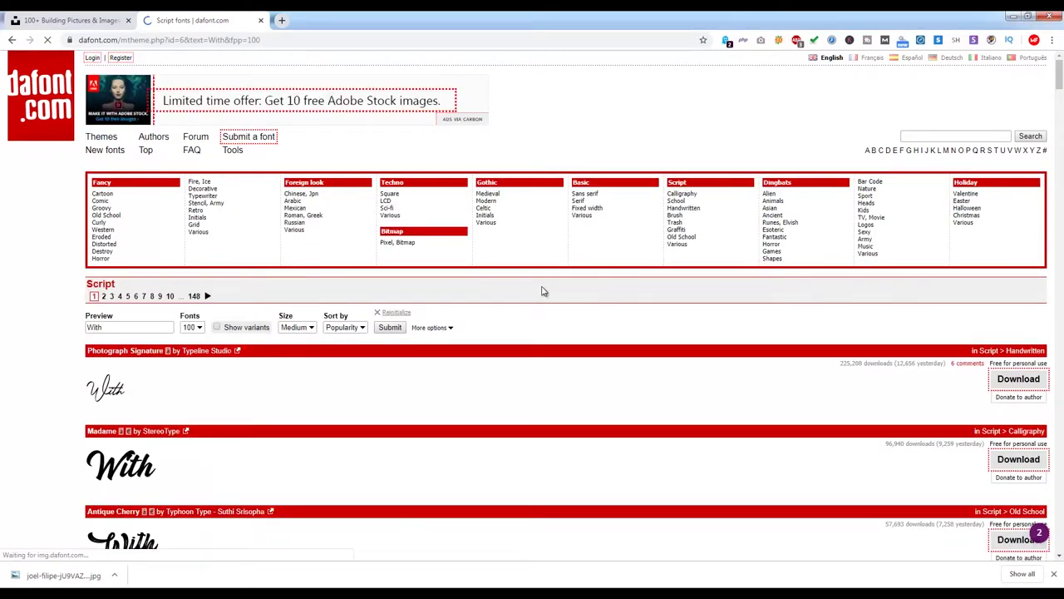
- Scroll through the Script font results to compare them
scroll(541, 291, "down", 4)
scroll(541, 292, "down", 5)
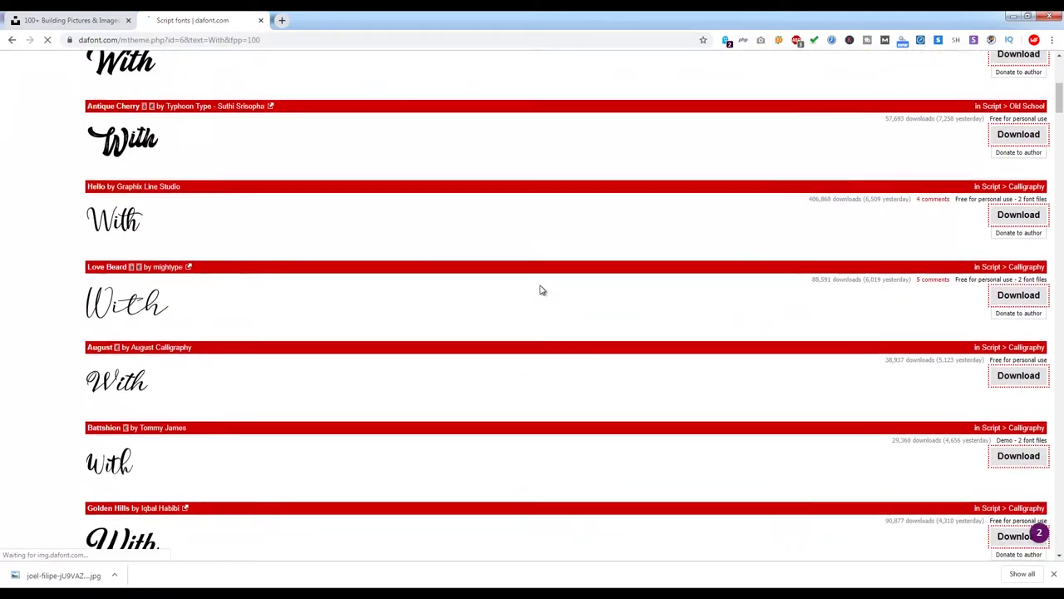
scroll(543, 289, "down", 1)
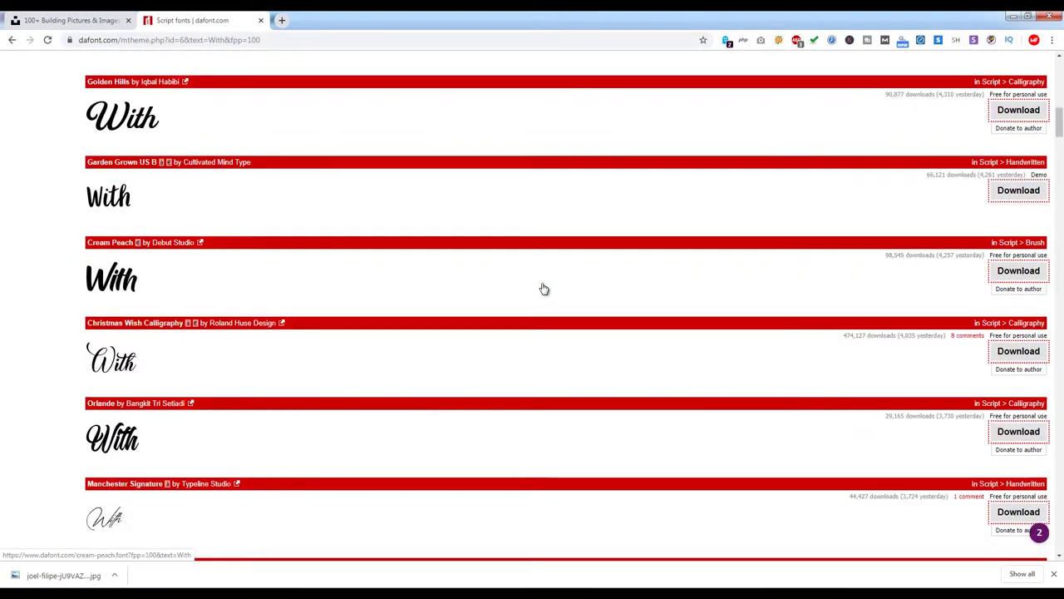
scroll(543, 288, "down", 3)
scroll(544, 287, "down", 4)
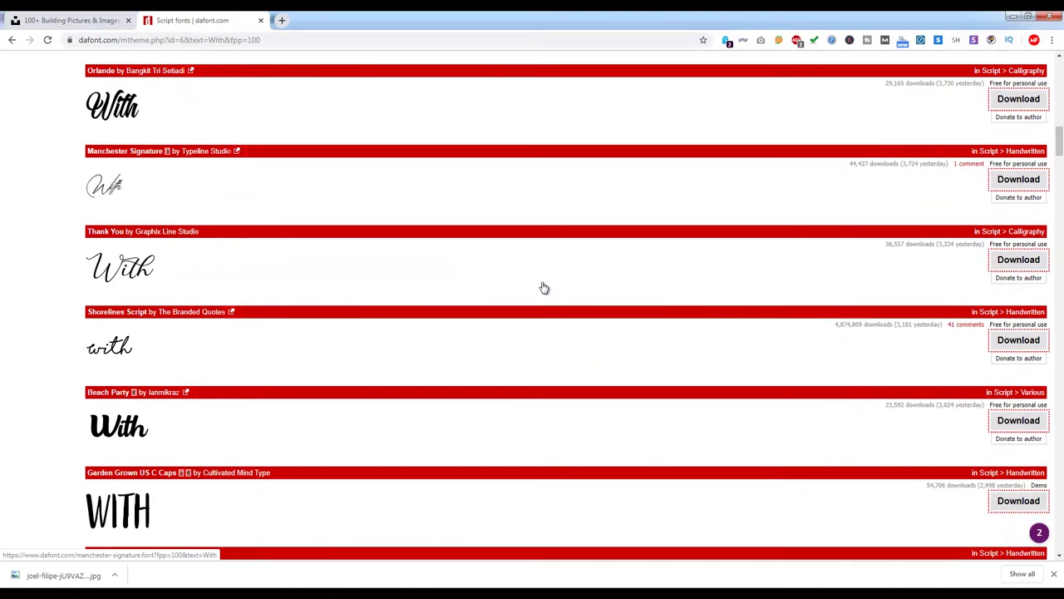
scroll(544, 287, "down", 5)
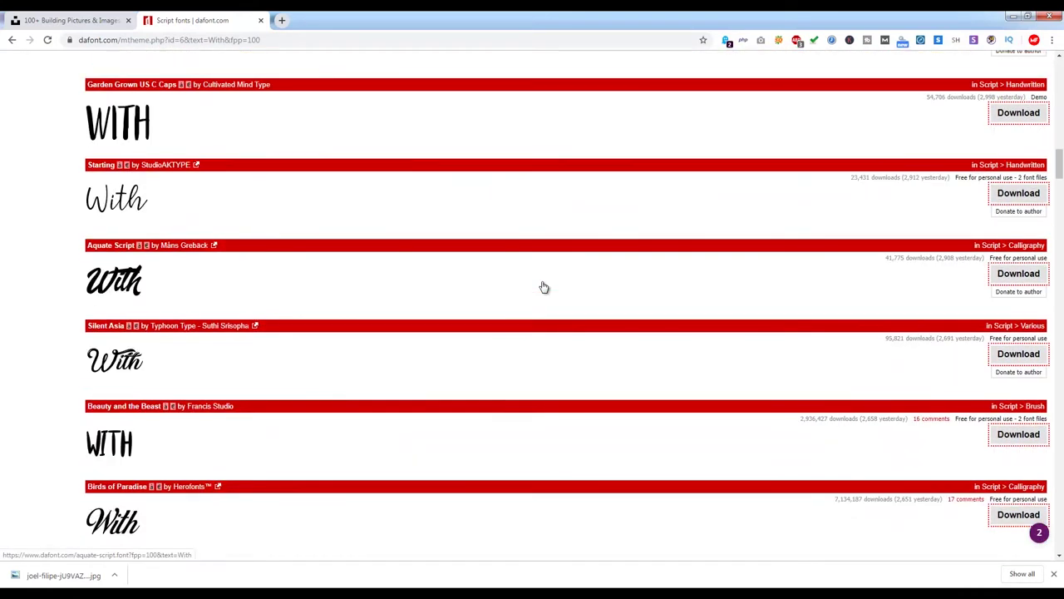
scroll(544, 285, "down", 3)
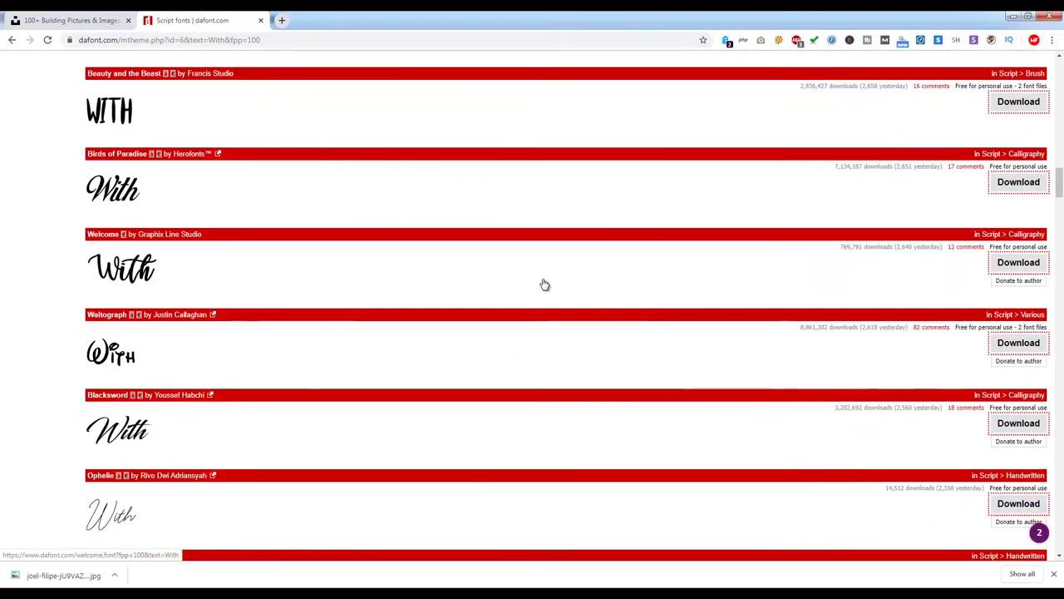
scroll(543, 283, "down", 2)
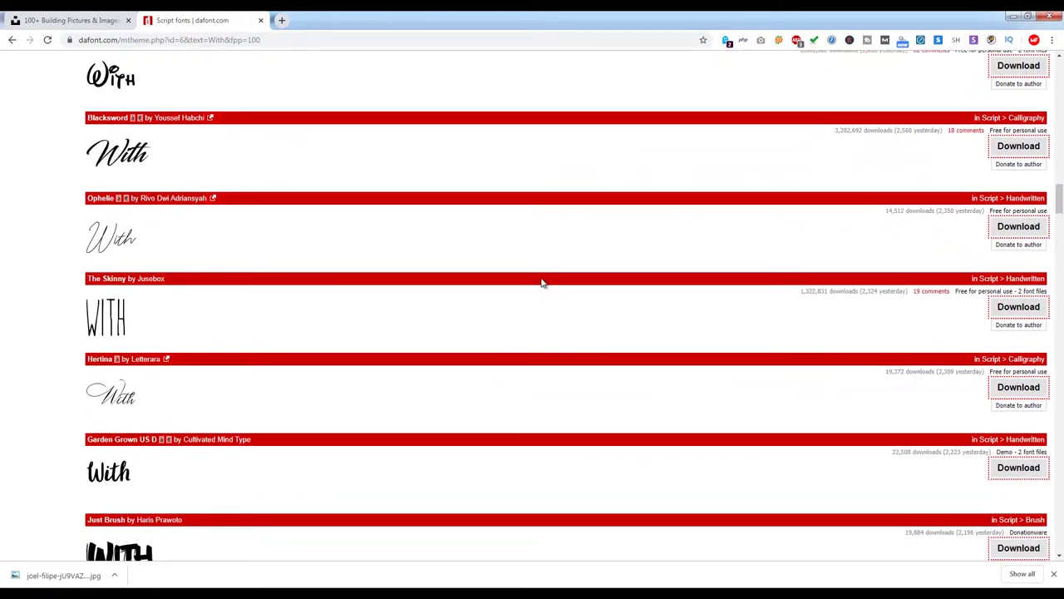
scroll(541, 283, "down", 3)
scroll(543, 283, "down", 2)
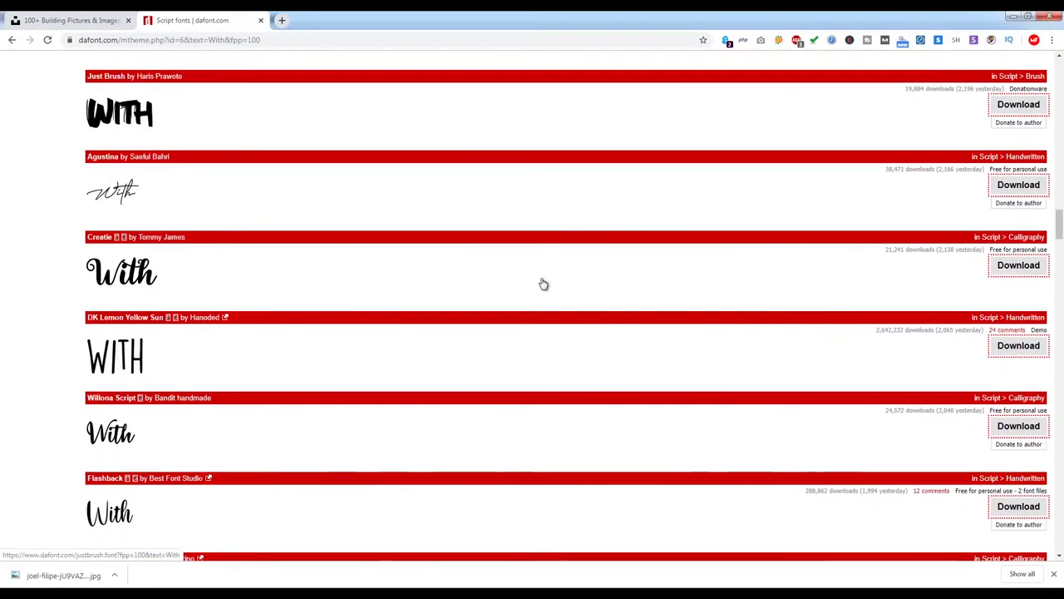
scroll(543, 284, "down", 5)
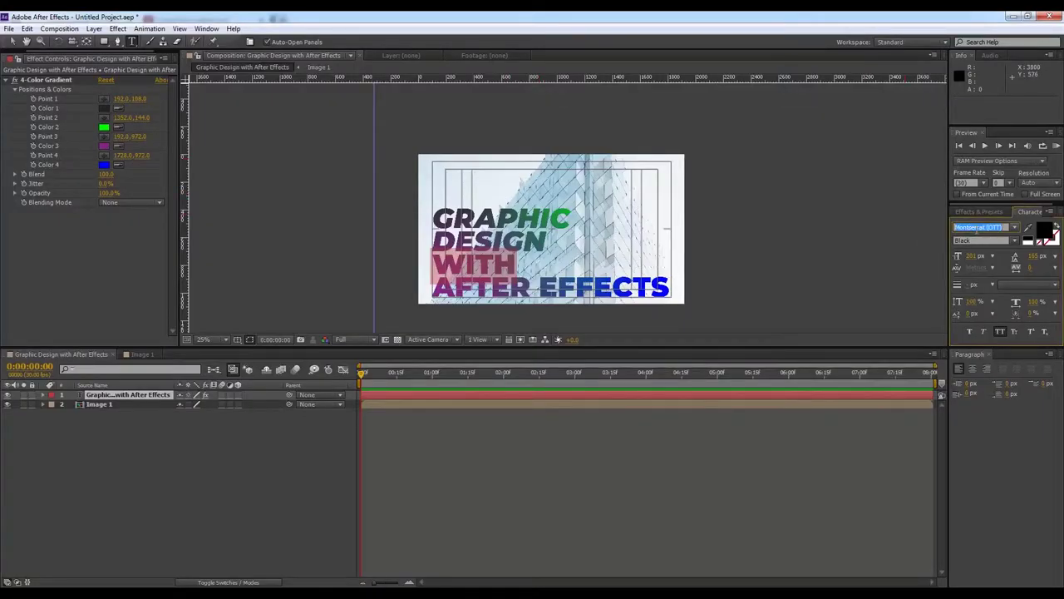
- Set WITH to Gloss And Bloom with All Caps off, so it reads as script 'With'
type("Gloss And Bloom")
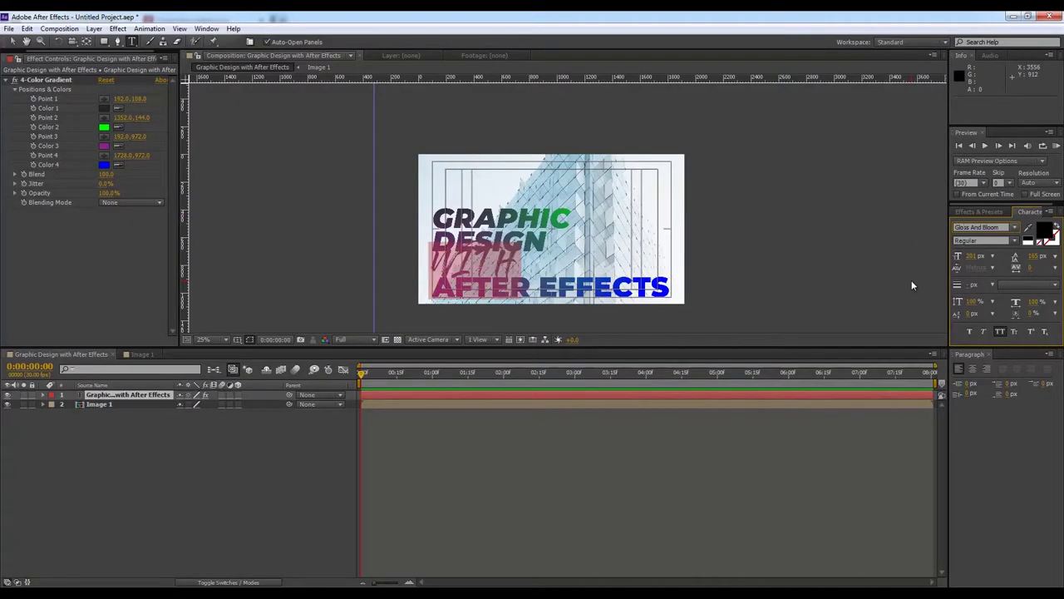
left_click(1000, 330)
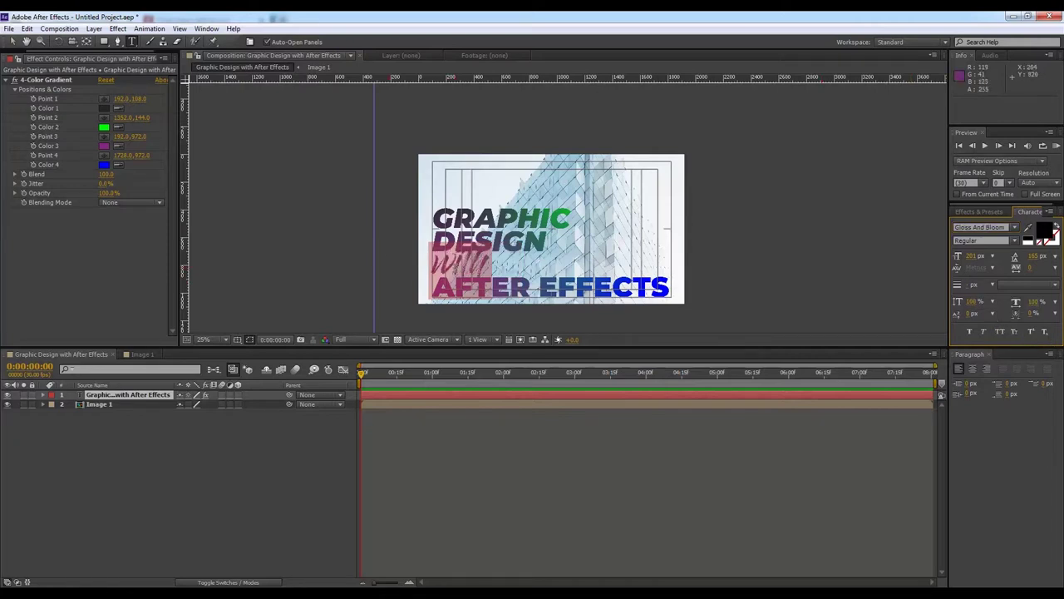
left_click(455, 266)
left_click_drag(455, 267, 433, 270)
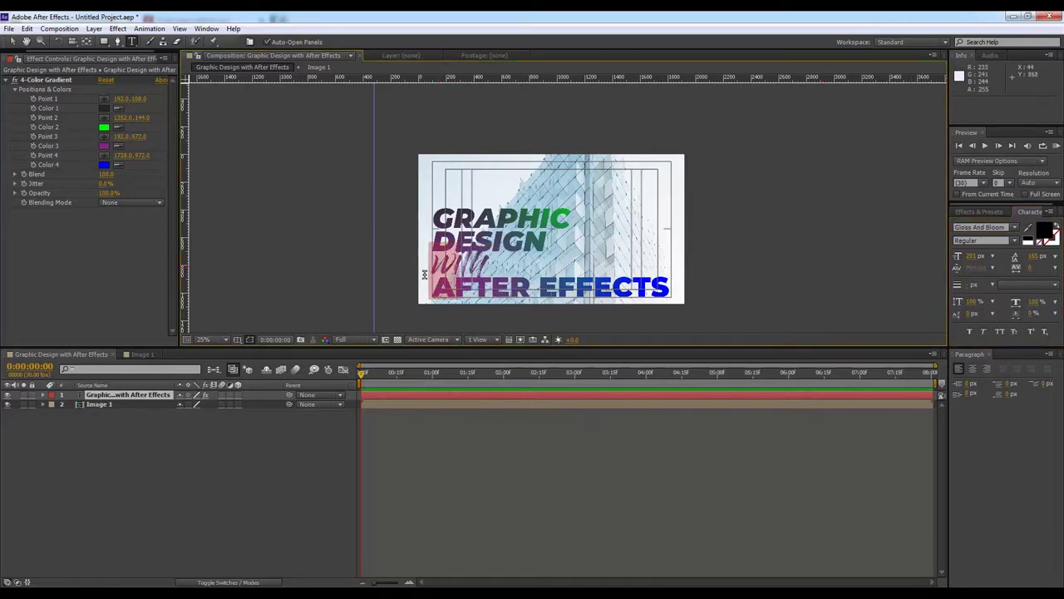
left_click(424, 274)
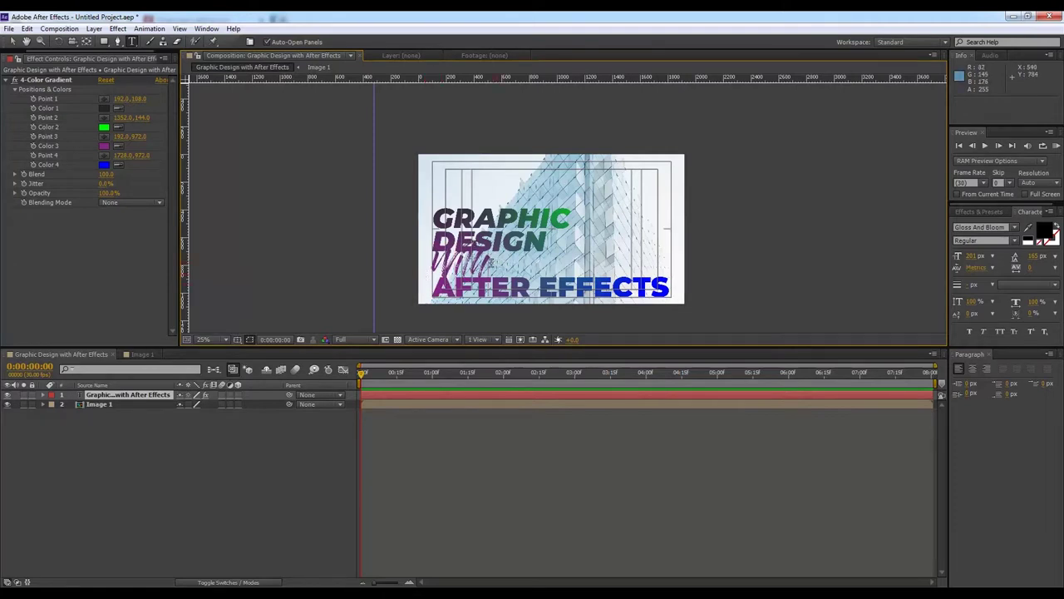
left_click_drag(496, 264, 423, 259)
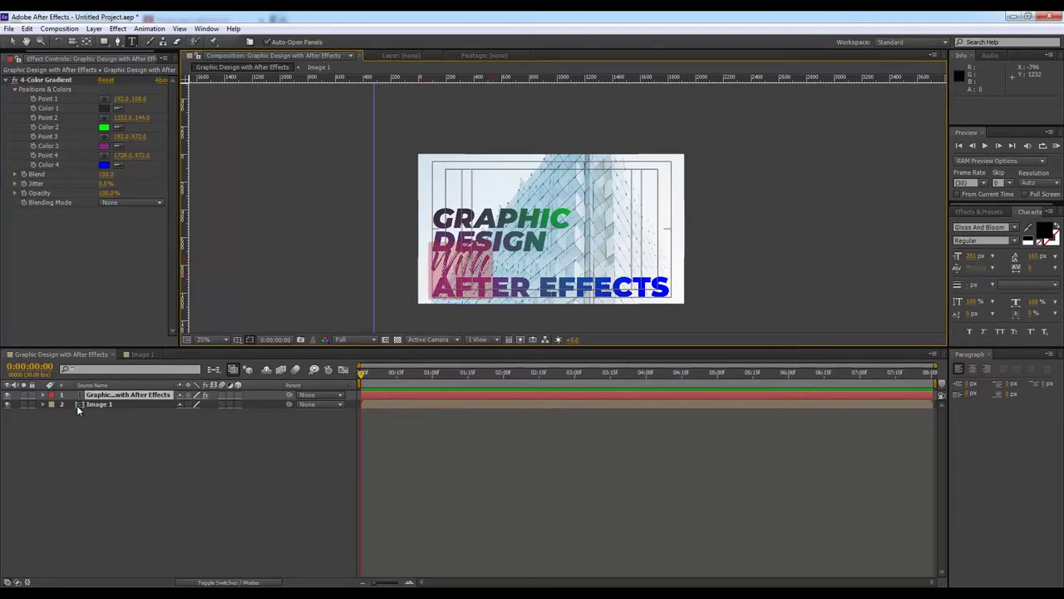
left_click(93, 422)
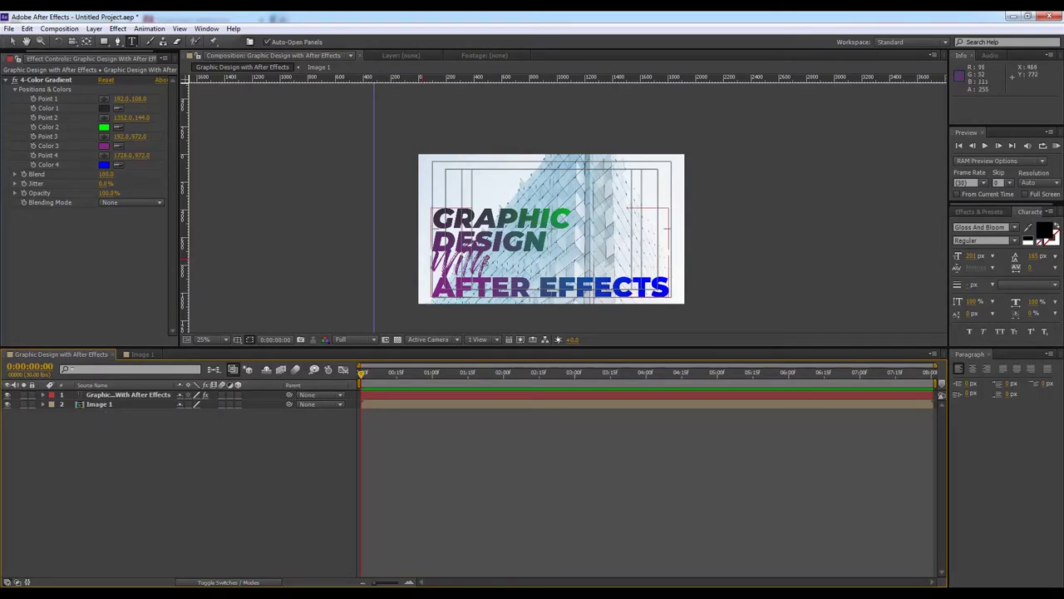
left_click_drag(493, 259, 416, 253)
- Delete the word 'With' from the title text layer
key("Escape")
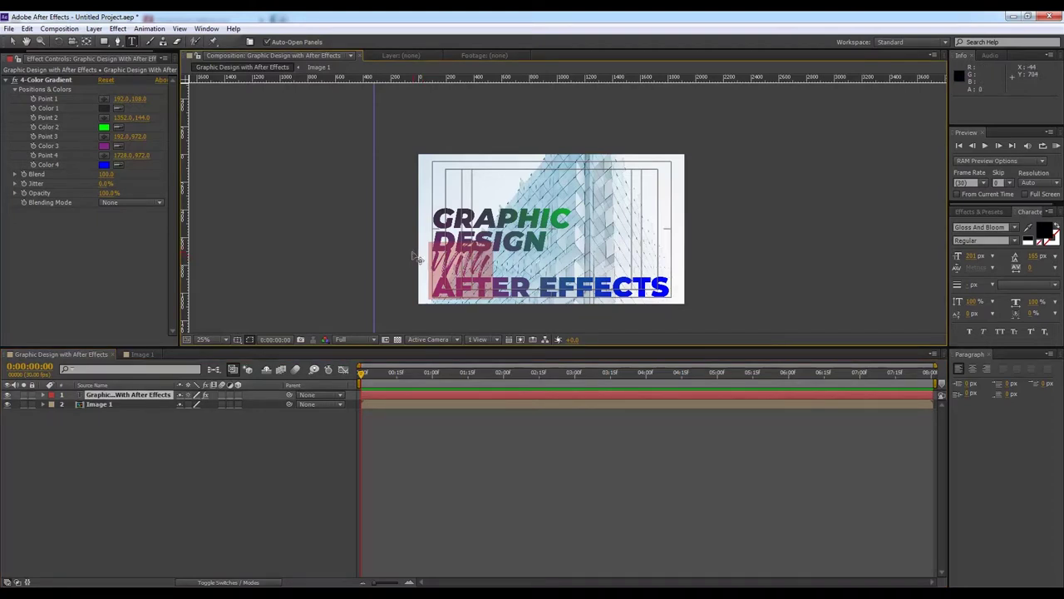
key("BackSpace")
left_click(117, 439)
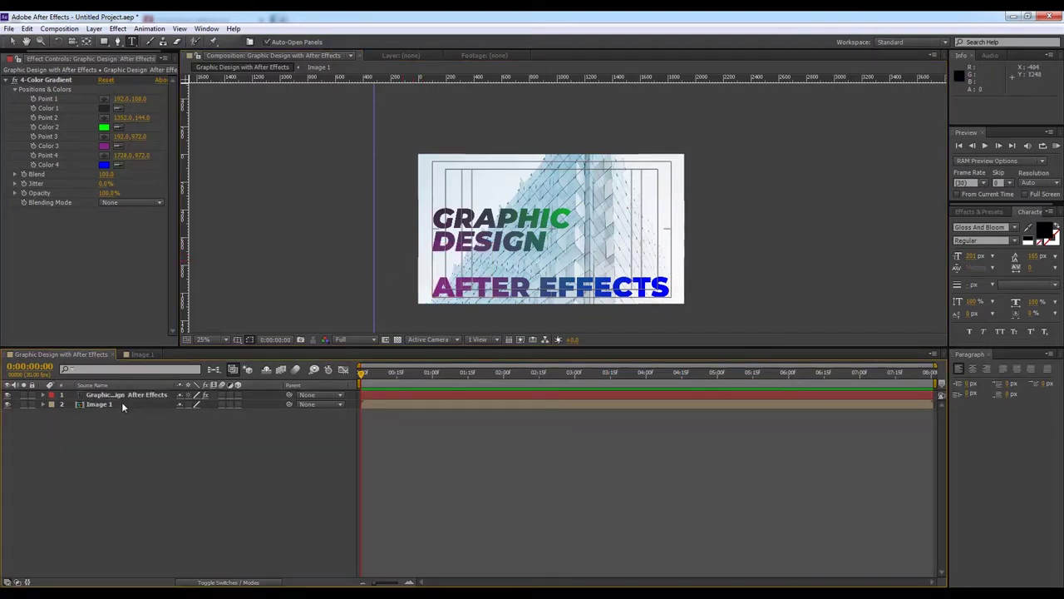
left_click(438, 302)
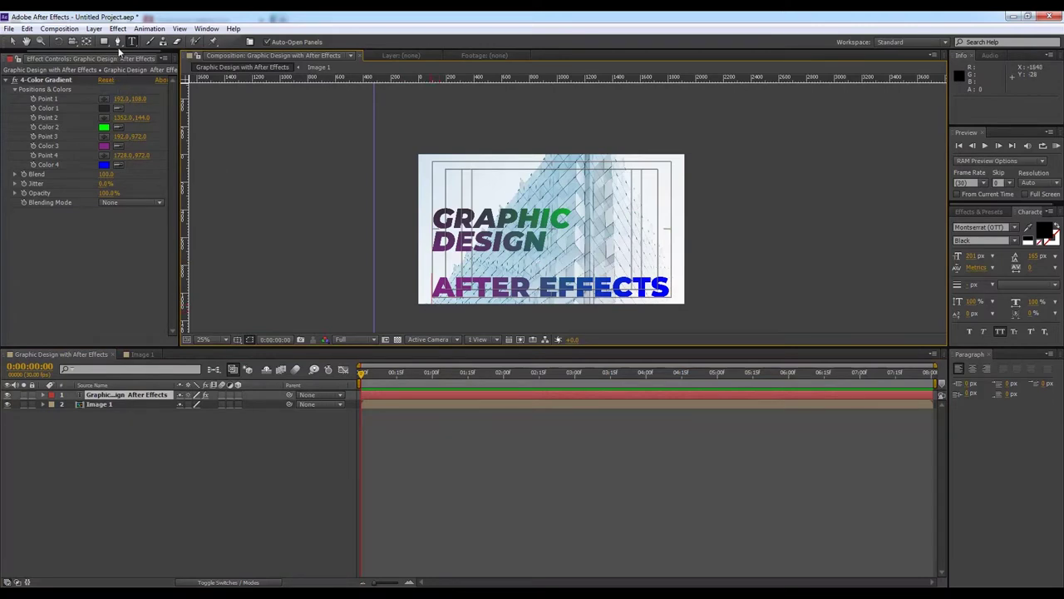
- Create a separate 'With' text layer and drag it between DESIGN and AFTER EFFECTS
left_click(132, 42)
left_click(167, 423)
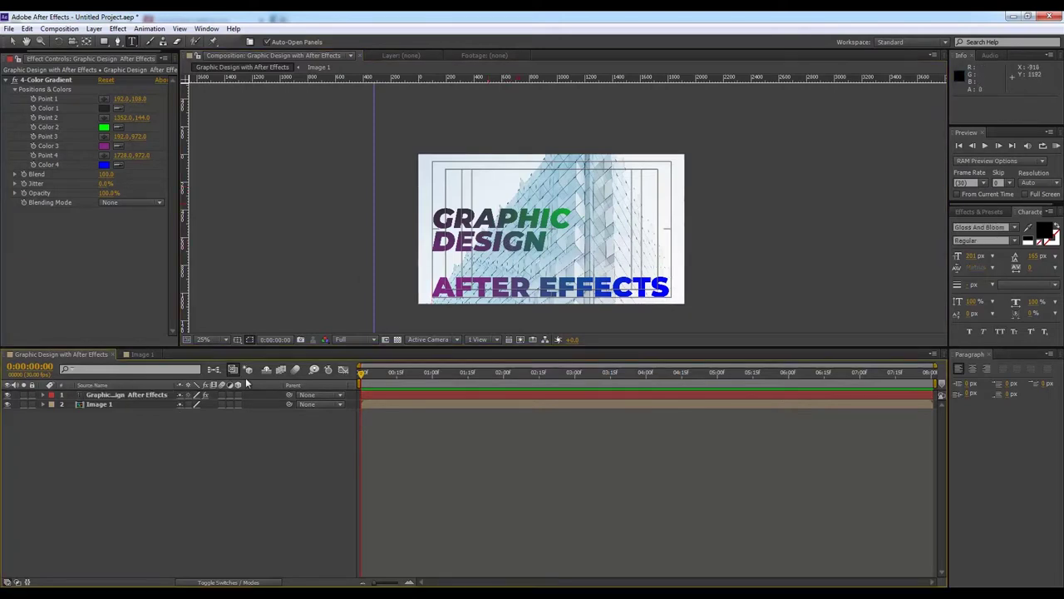
left_click(636, 173)
type("text")
left_click(183, 423)
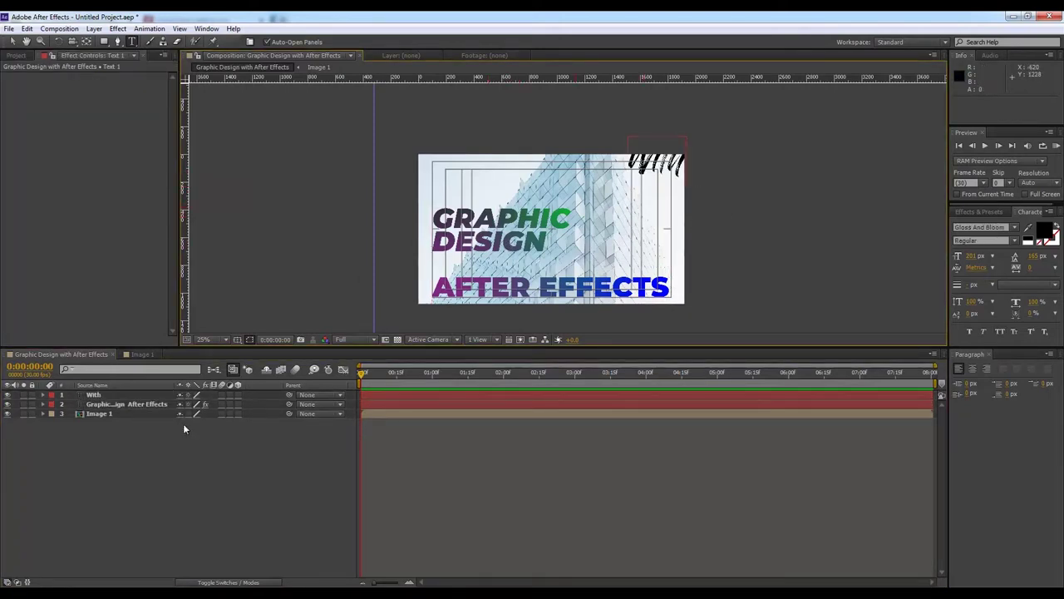
left_click(118, 397)
key("v")
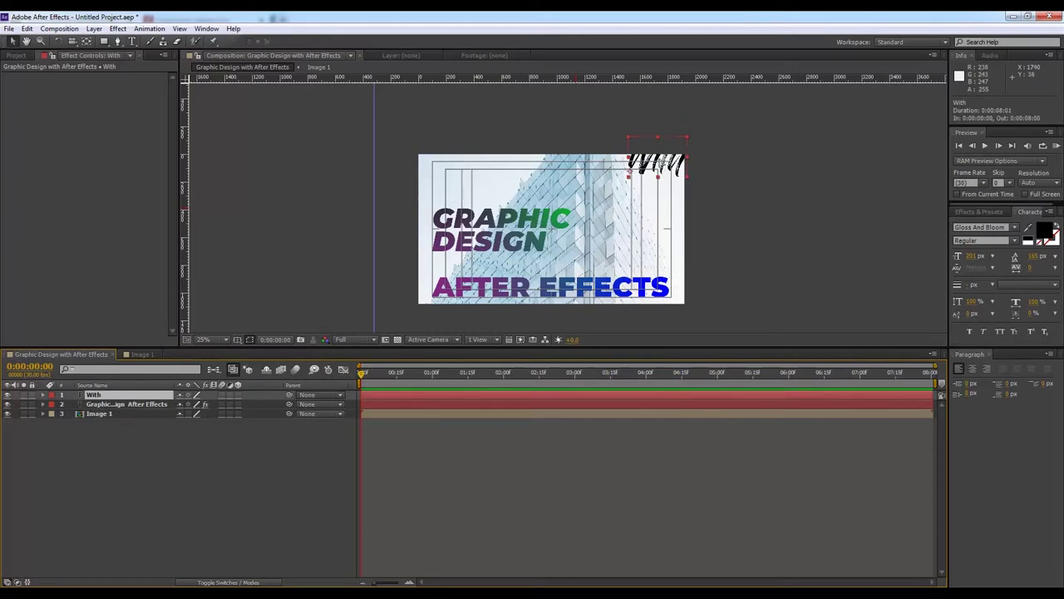
left_click_drag(657, 164, 478, 267)
- Change the With layer's fill colour to purple
left_click(124, 404)
left_click(93, 395)
left_click(1044, 231)
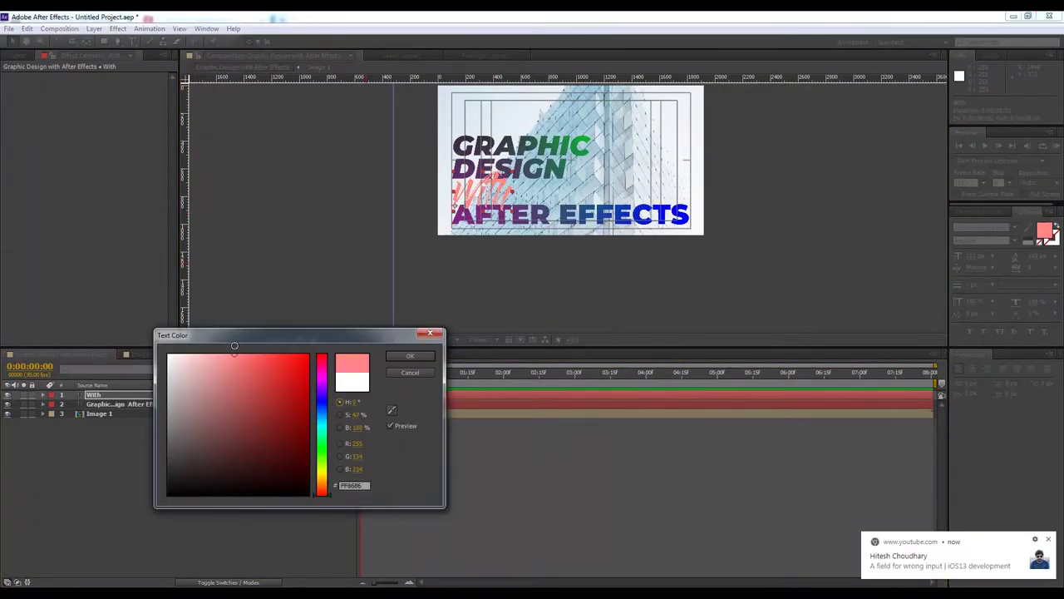
left_click_drag(321, 491, 321, 424)
left_click(202, 427)
left_click(207, 393)
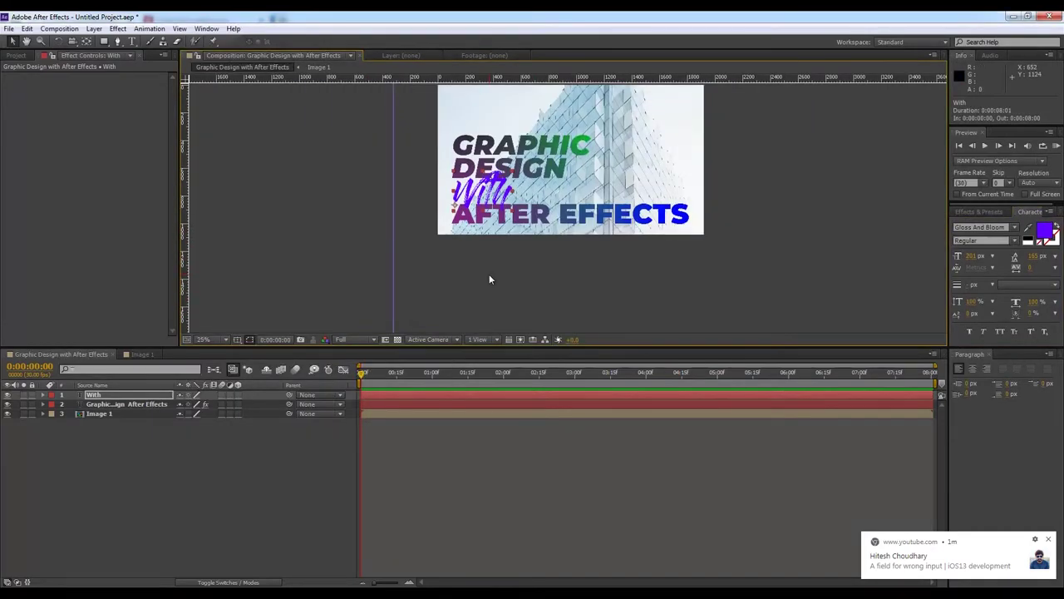
key("period")
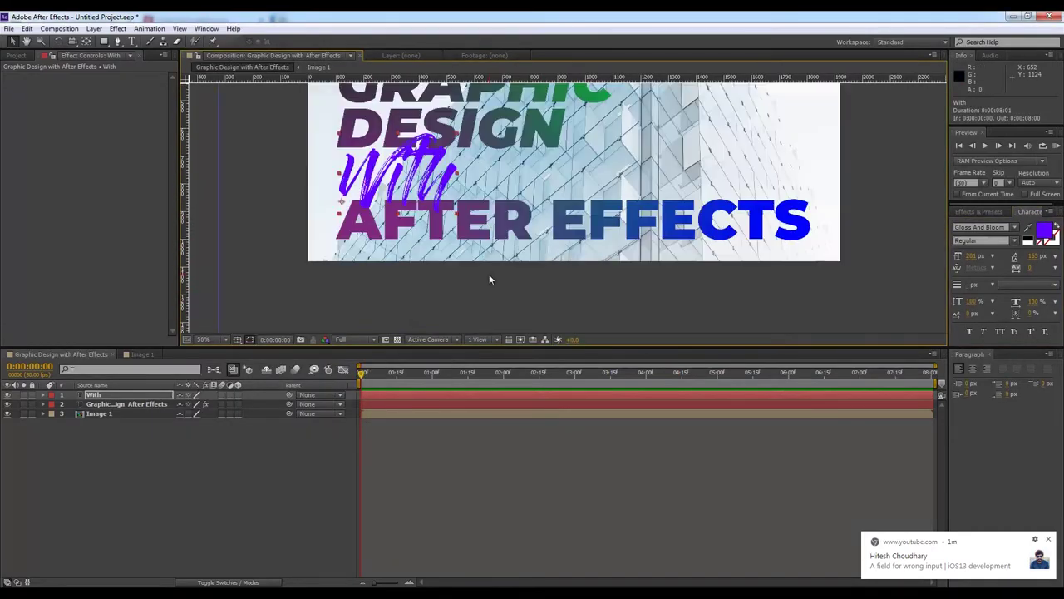
key("comma")
key("period")
key("comma")
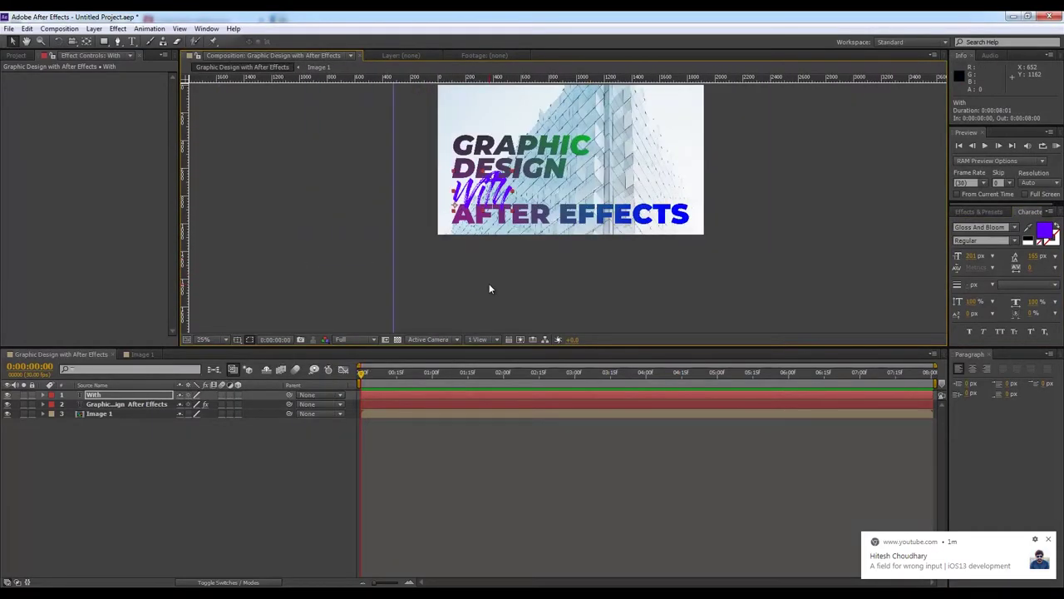
- Create a new white solid layer (Ctrl+Y) sized to the whole composition
key("period")
key("comma")
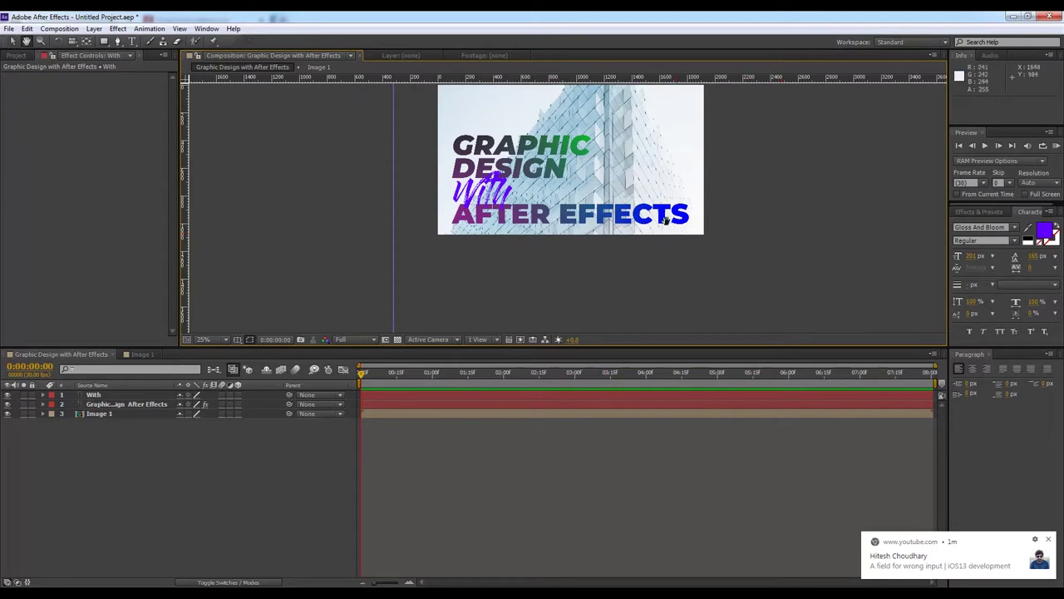
left_click_drag(658, 211, 574, 250)
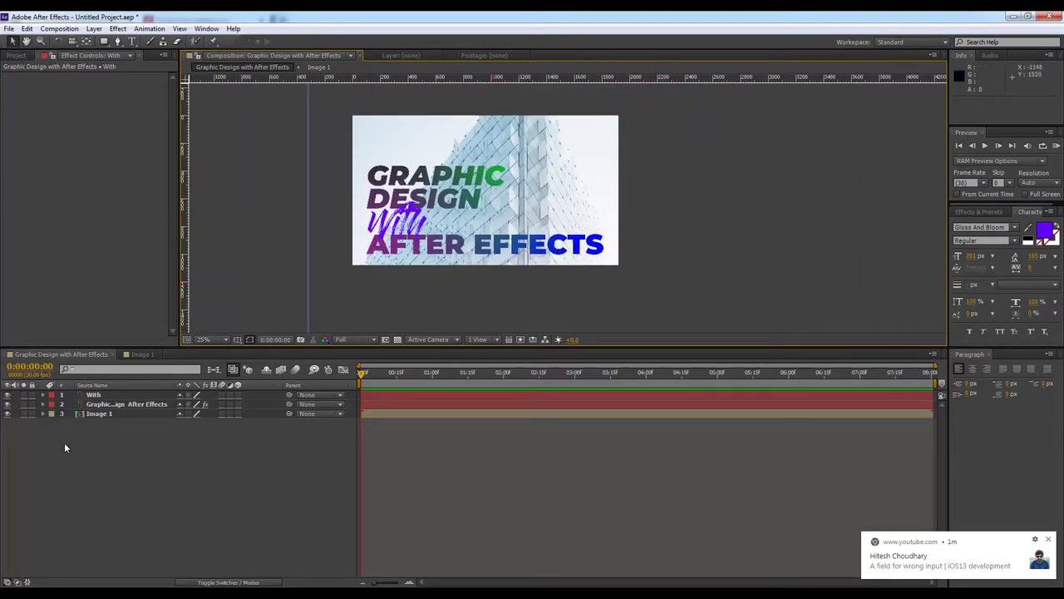
key("ctrl+y")
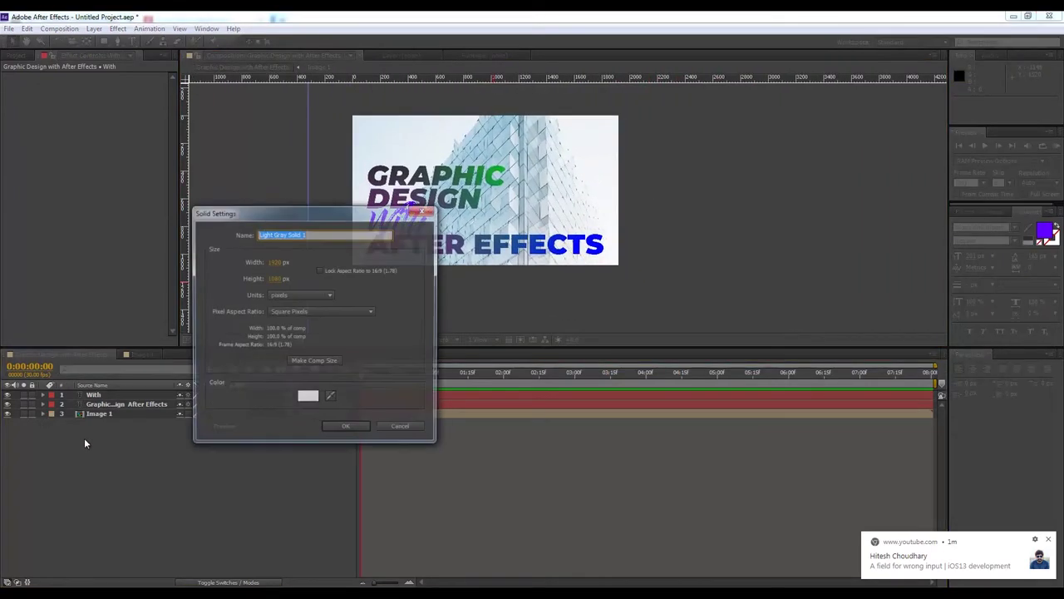
left_click(307, 397)
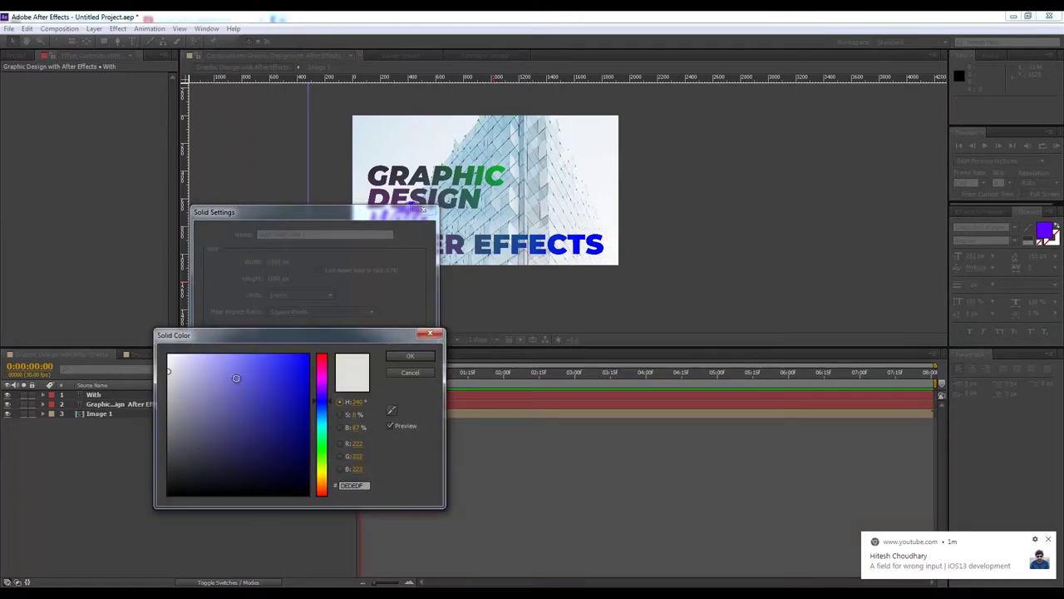
left_click(406, 356)
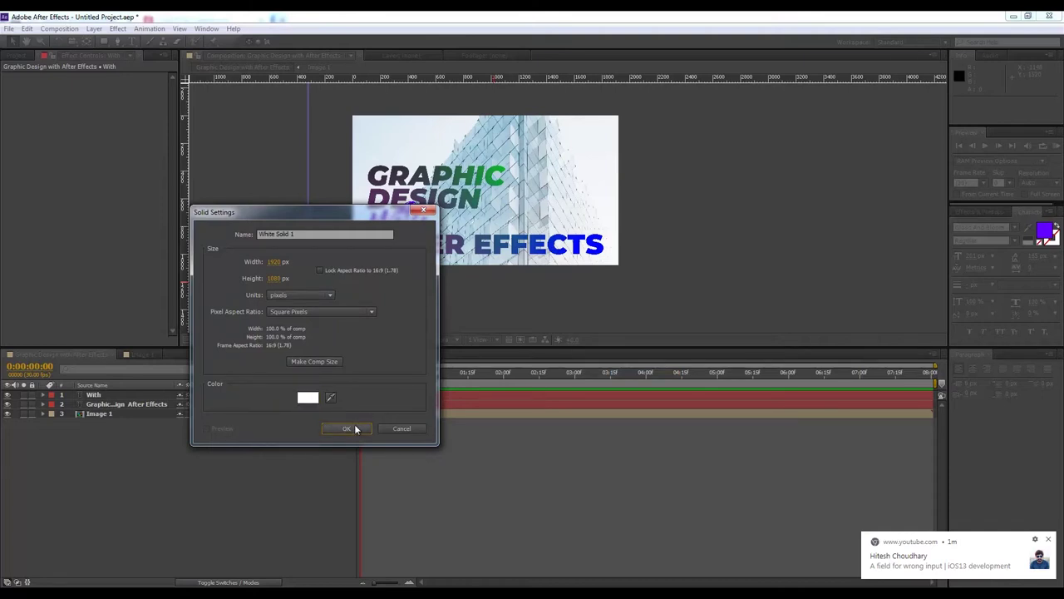
left_click(347, 428)
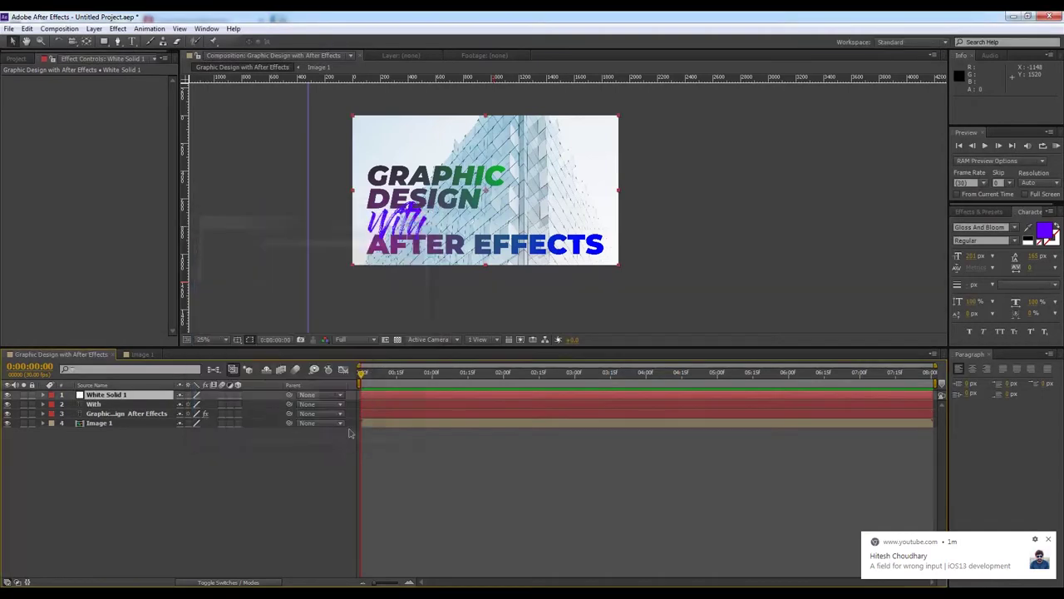
left_click(104, 41)
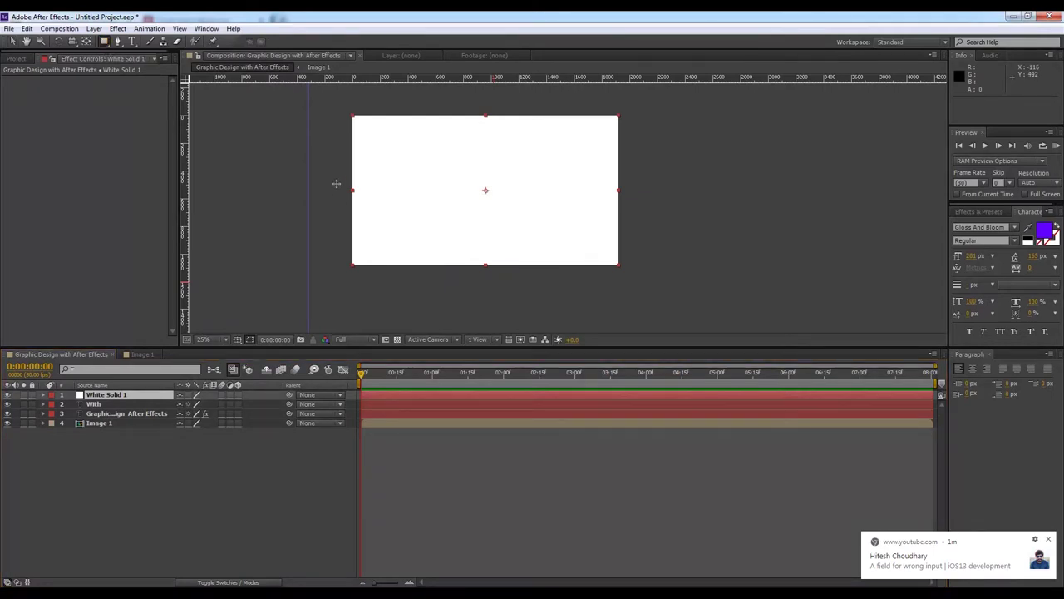
- Draw an elliptical mask on the white solid and move it below the text layers
left_click_drag(332, 172, 488, 323)
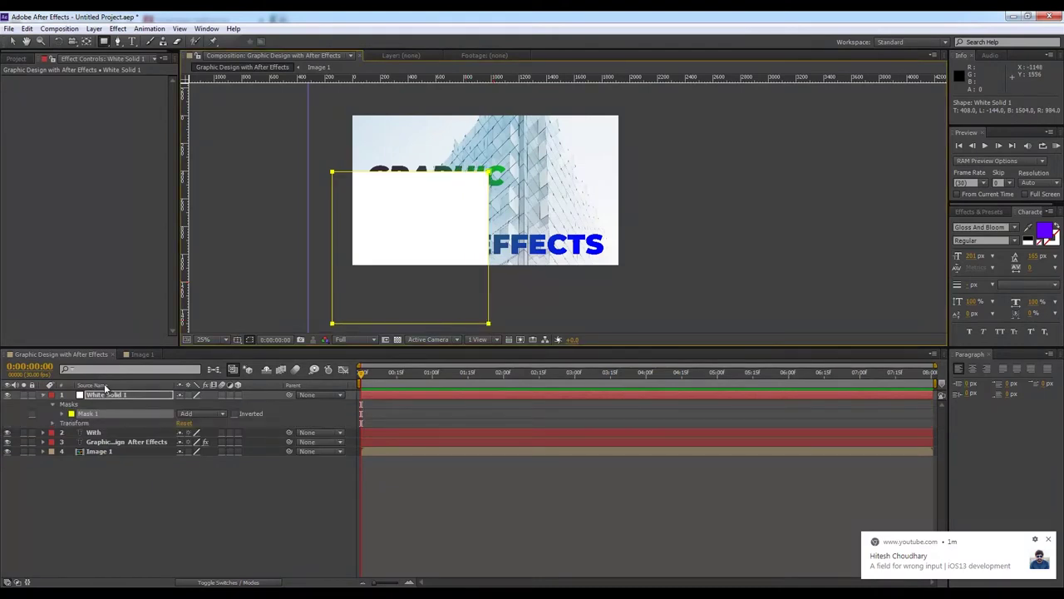
key("ctrl+z")
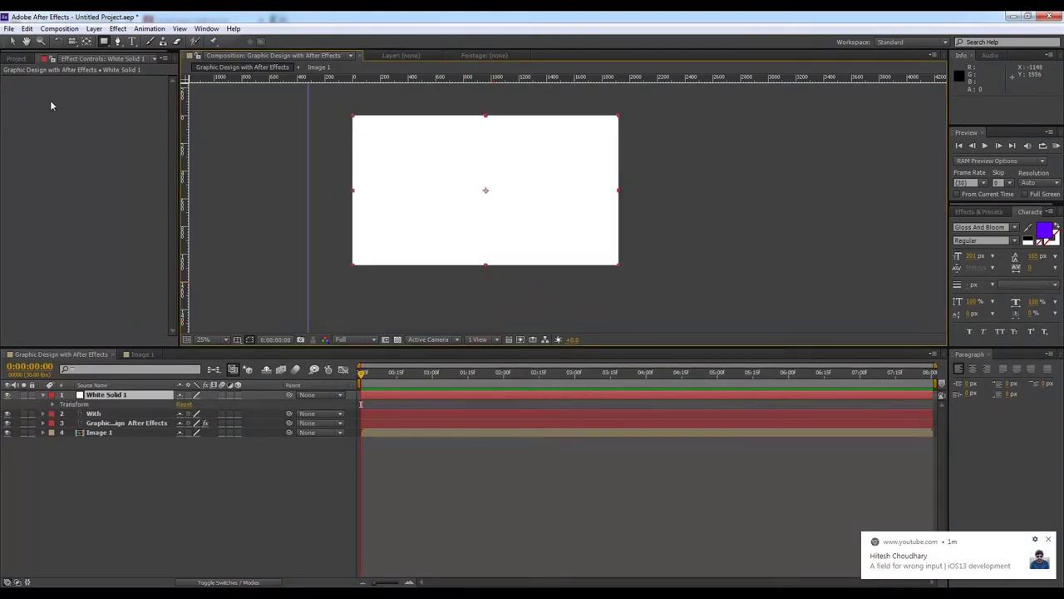
left_click(104, 42)
left_click(153, 65)
left_click_drag(272, 158, 508, 343)
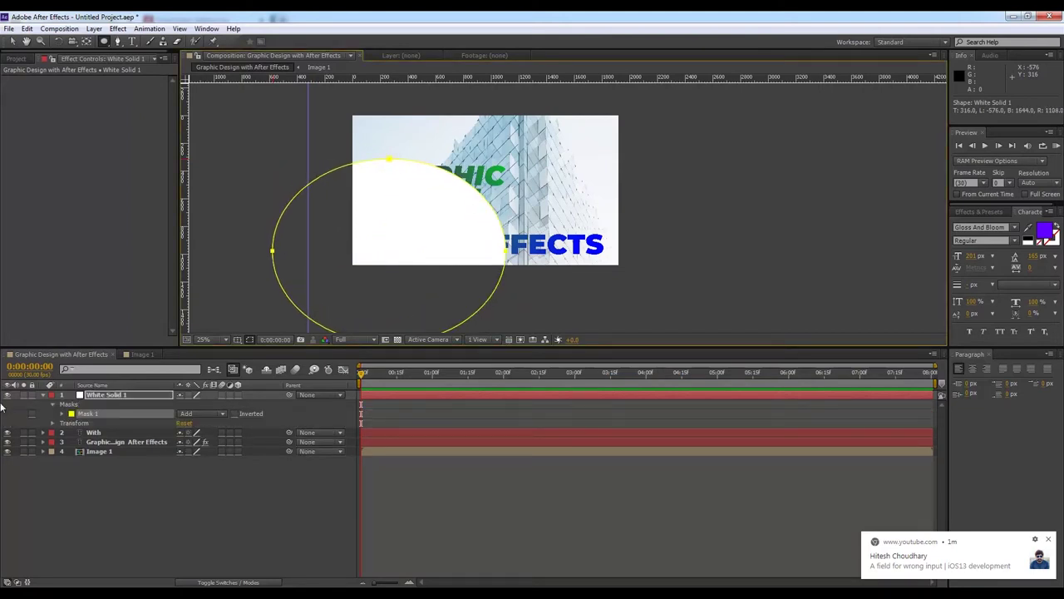
left_click_drag(122, 394, 135, 442)
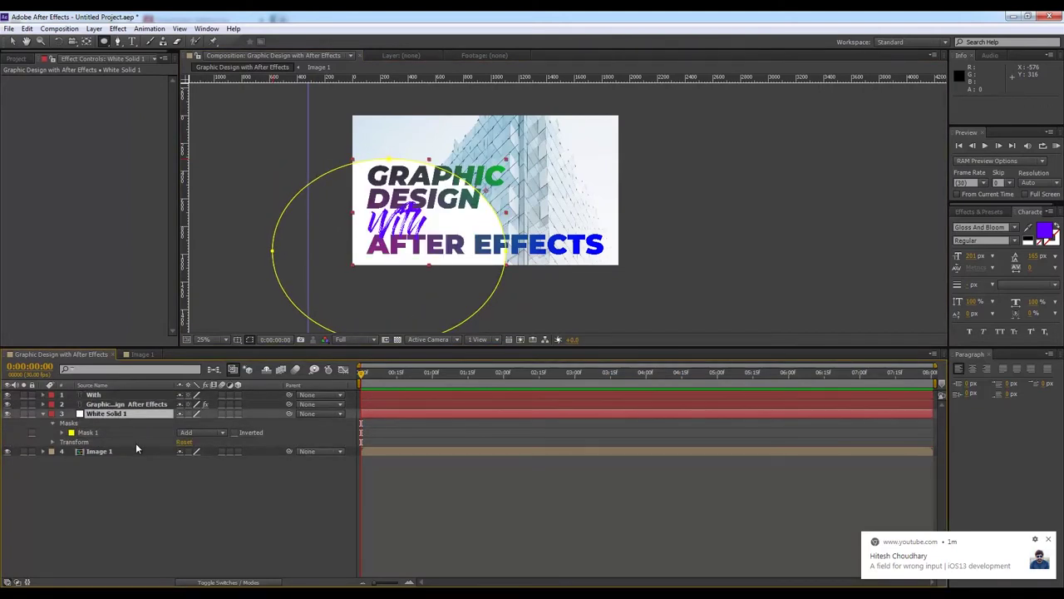
- Set the ellipse mask's feather to 905 px and its opacity to 64%
left_click(61, 433)
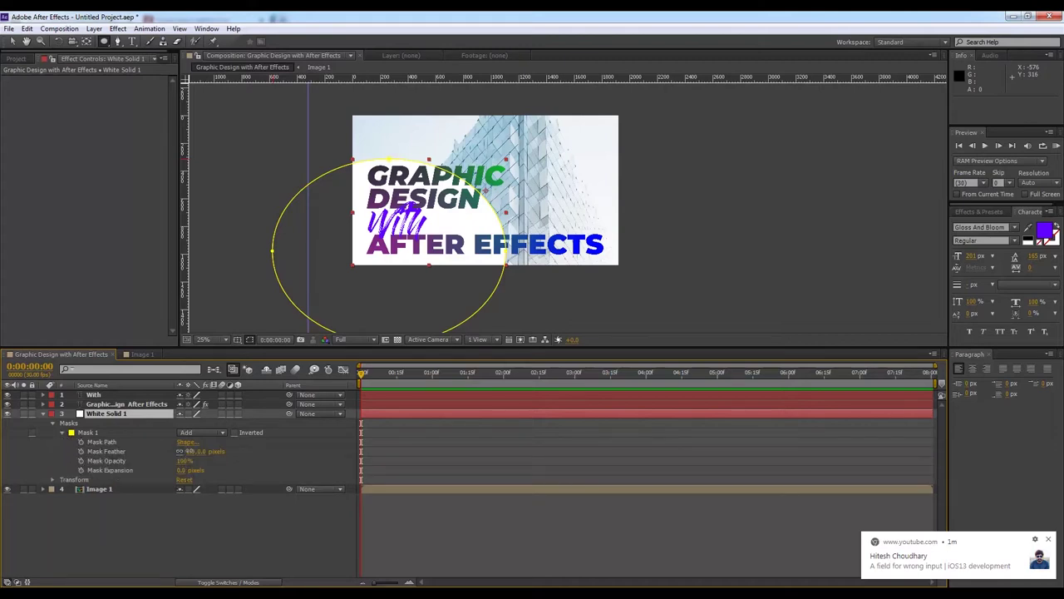
left_click_drag(189, 450, 246, 450)
left_click_drag(322, 434, 408, 432)
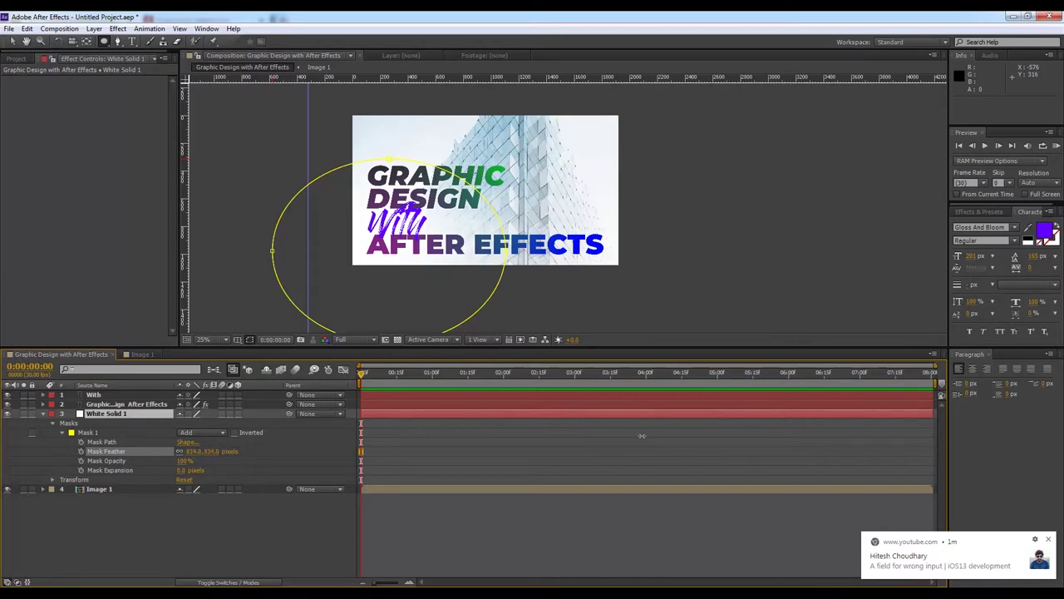
key("Return")
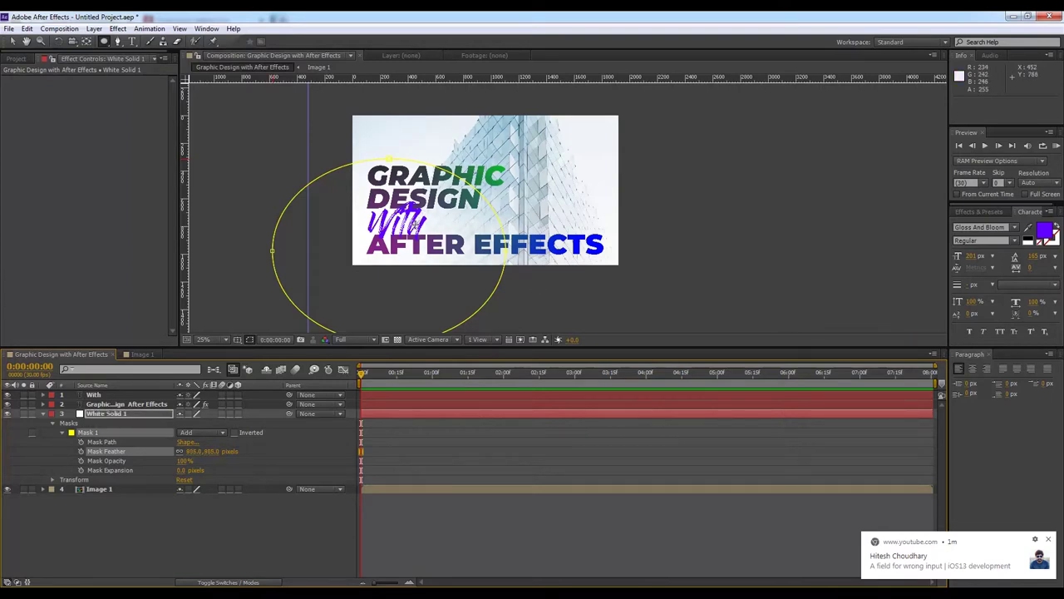
key("v")
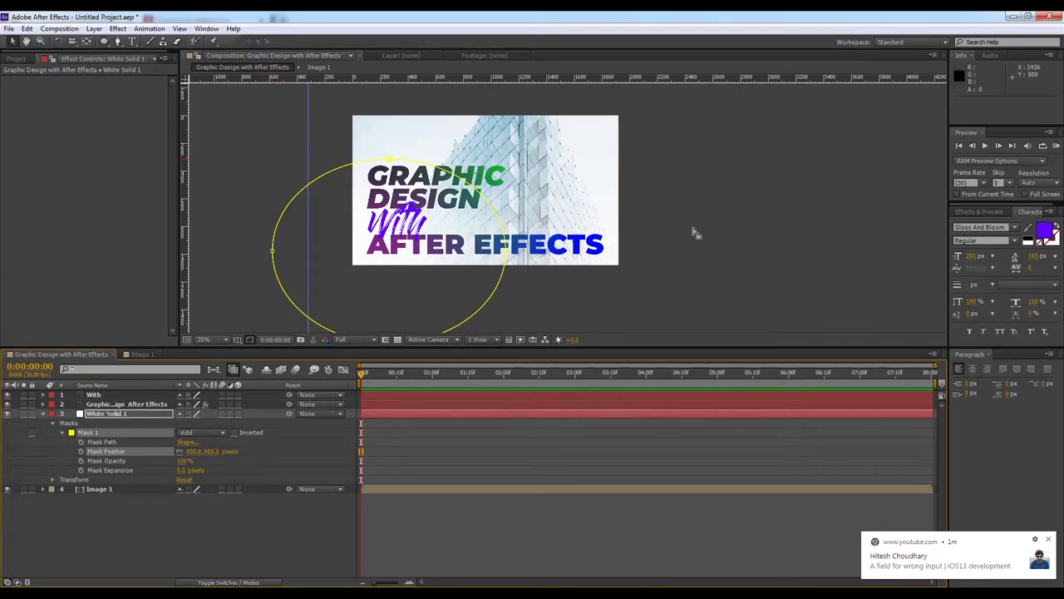
left_click(111, 518)
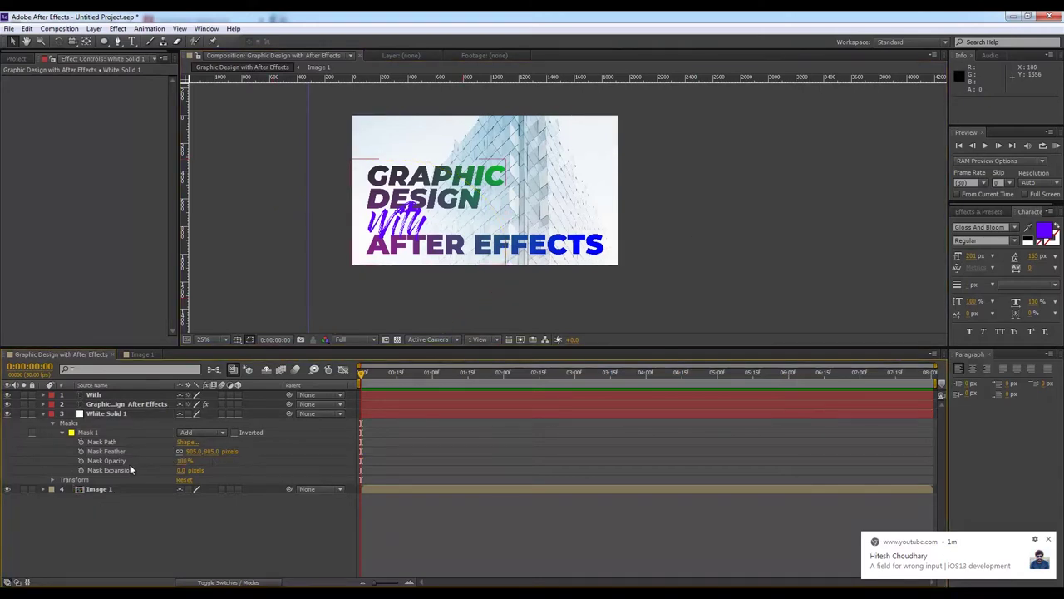
left_click_drag(183, 461, 168, 465)
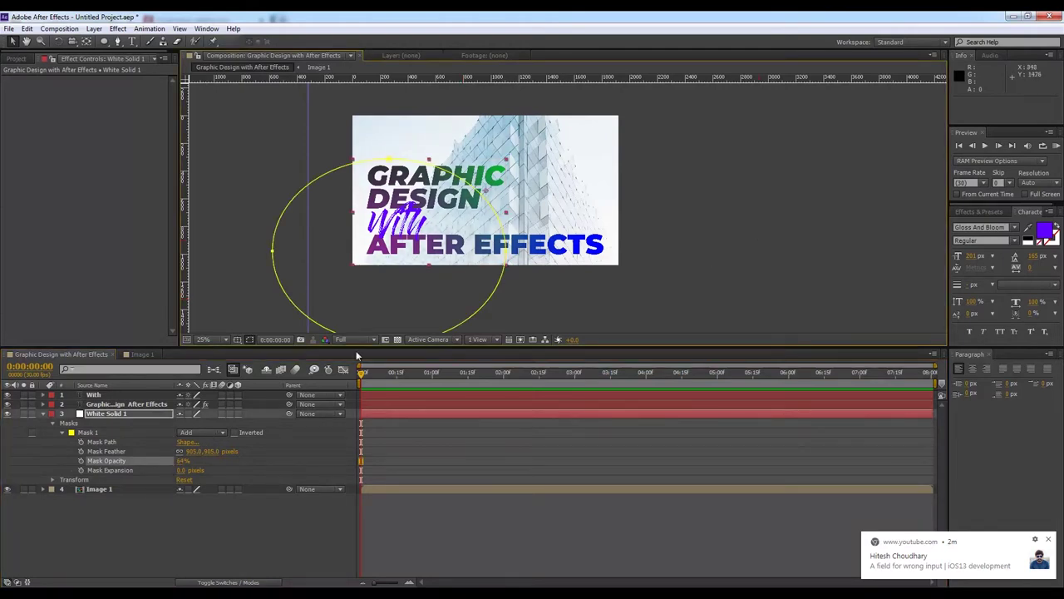
left_click(111, 489)
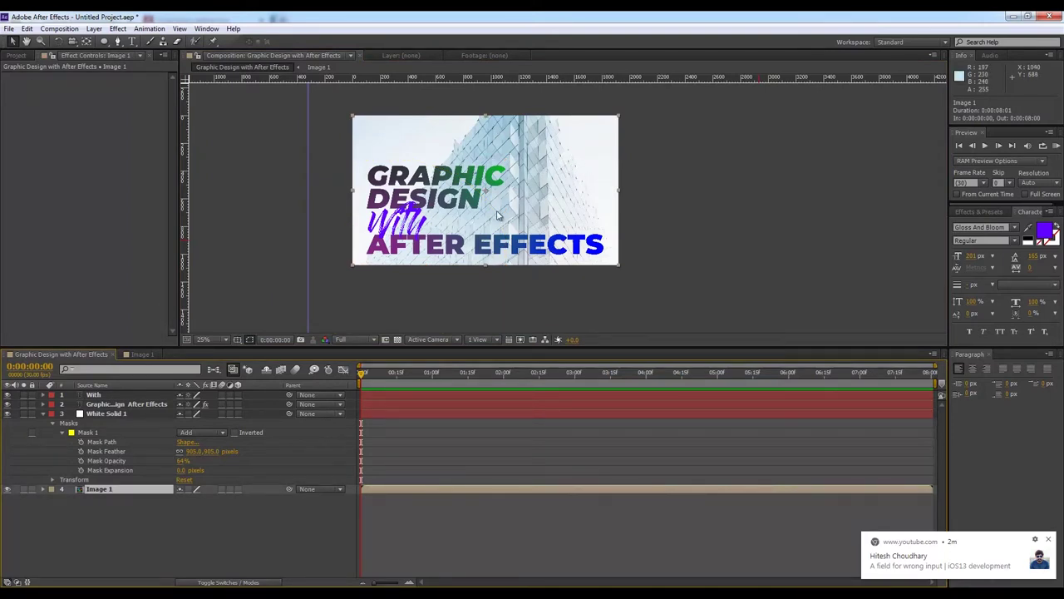
- Inside Image 1, nudge the building photo right and down, leaving a pale left strip
left_click(139, 354)
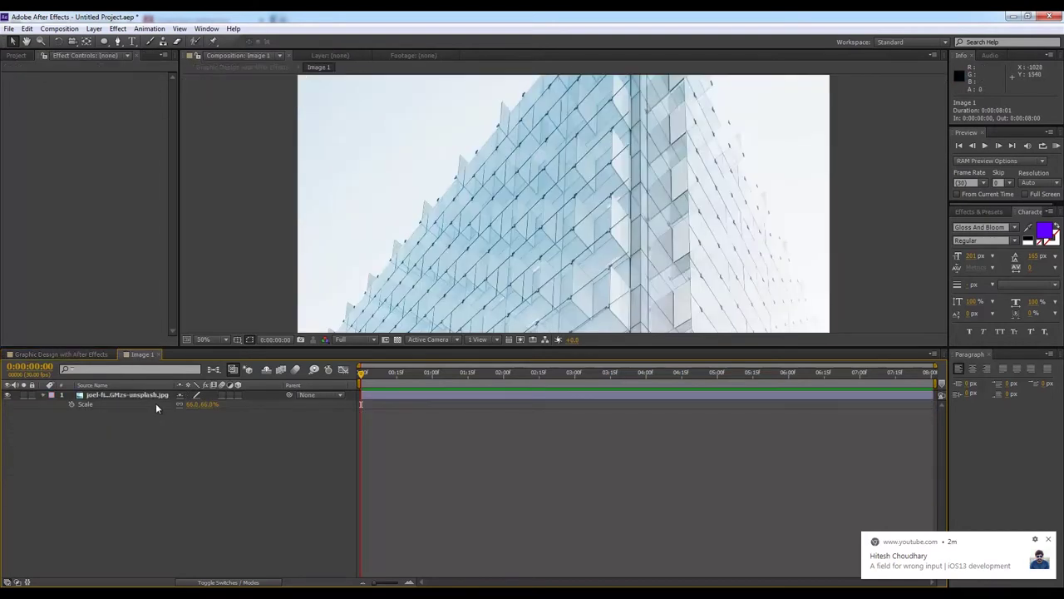
left_click(152, 396)
scroll(582, 190, "down", 2)
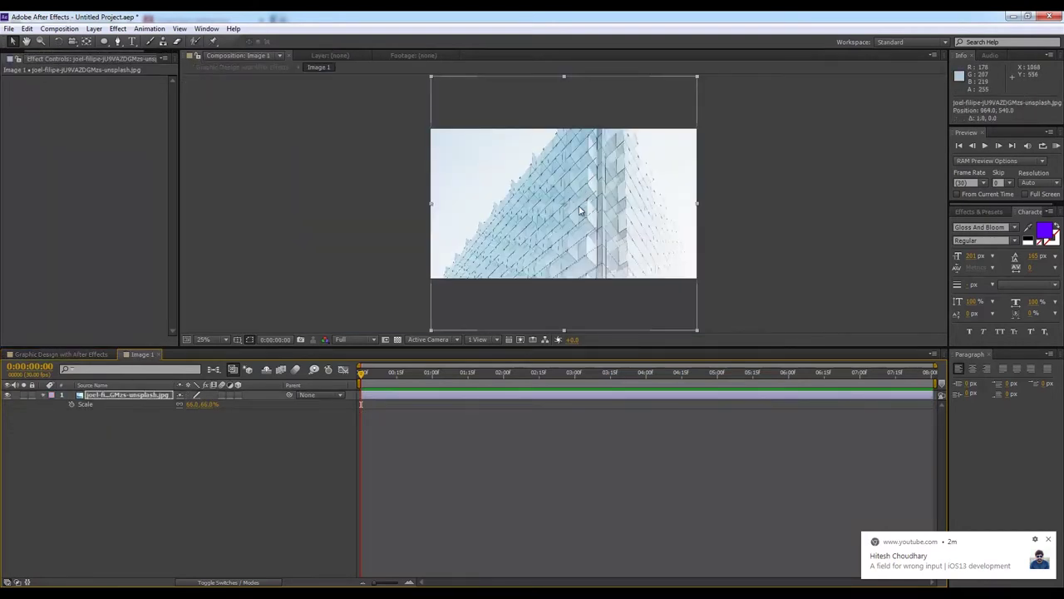
key("Right")
key("Right")
key("Right")
key("Right")
key("Right")
key("Right")
key("Right")
key("Right")
key("Right")
key("Right")
key("Right")
key("Right")
key("Right")
key("Right")
key("Right")
key("Right")
key("Right")
key("Right")
key("Right")
key("Right")
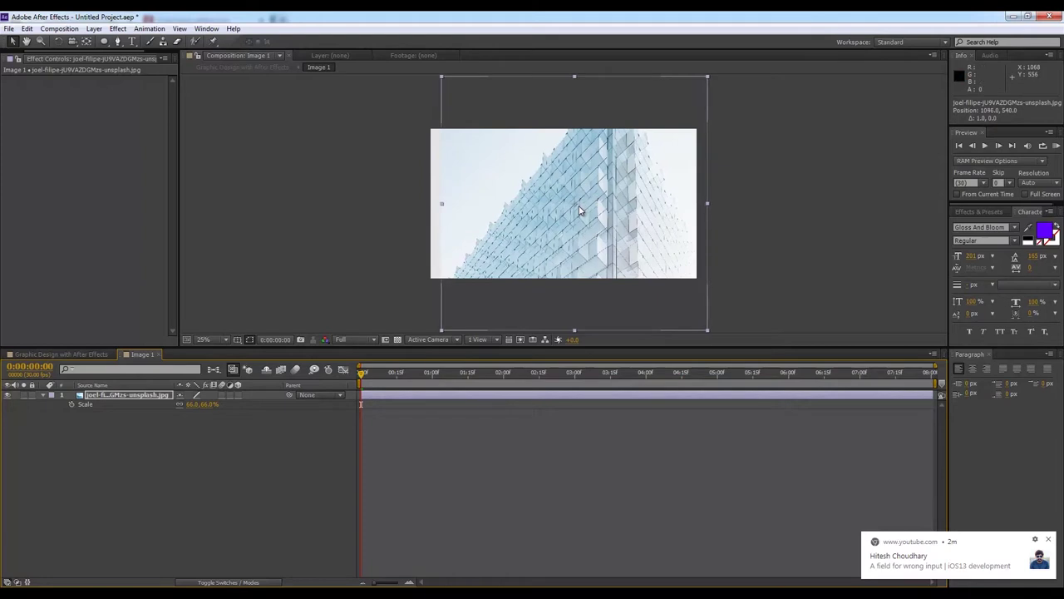
key("Right")
key("Right")
key("Right")
key("Right")
key("Right")
key("Right")
key("Right")
key("Right")
key("Down")
key("Down")
key("Down")
key("Down")
key("Down")
key("Down")
key("Down")
key("Down")
key("Down")
key("Down")
key("Down")
key("Down")
key("Down")
key("Down")
key("Down")
key("Down")
key("Down")
key("Down")
key("Down")
key("Down")
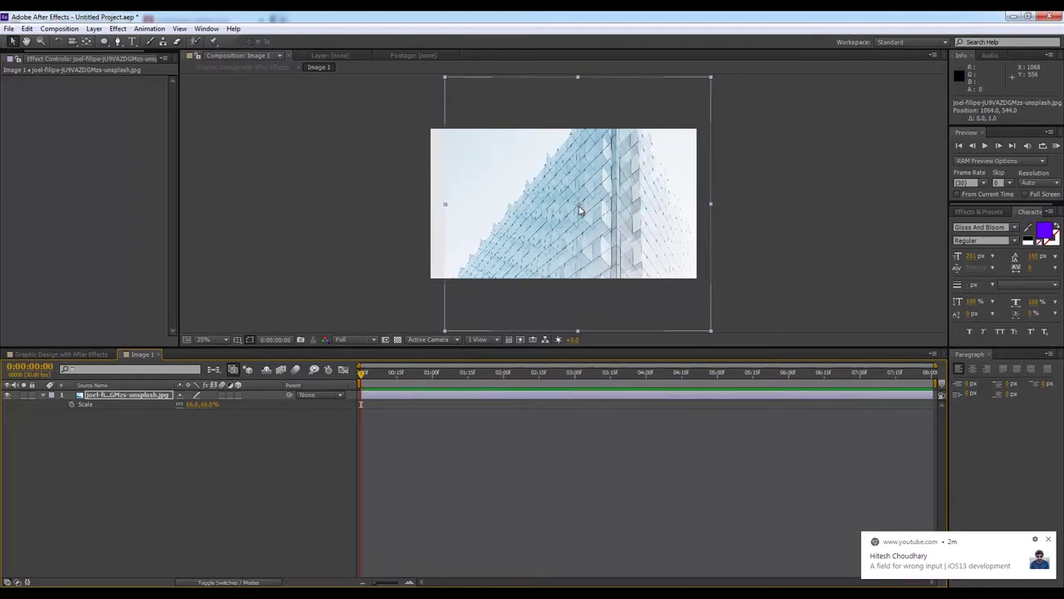
key("Down")
key("Down")
key("Down")
key("Down")
key("Down")
key("Down")
key("Down")
key("Down")
key("Down")
key("Down")
key("Down")
key("Down")
key("Down")
key("Down")
key("Down")
key("Down")
key("Down")
key("Down")
key("Down")
key("Down")
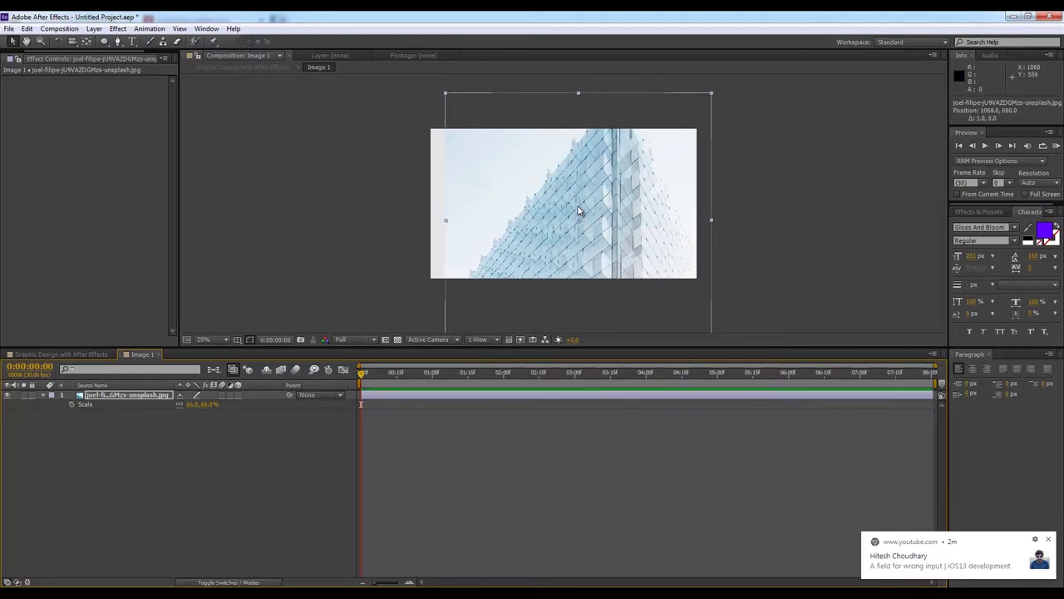
key("Right")
key("Right")
key("Right")
key("Right")
key("Right")
key("Right")
key("Right")
key("Right")
key("Right")
key("Right")
key("Right")
key("Right")
key("Right")
key("Right")
key("Right")
key("Right")
key("Right")
key("Right")
key("Right")
key("Right")
key("Right")
key("Right")
key("Right")
key("Right")
key("Right")
key("Right")
key("Right")
key("Right")
key("Right")
key("Right")
key("Down")
key("Down")
key("Down")
key("Down")
key("Down")
key("Down")
key("Down")
key("Down")
key("Down")
key("Down")
key("Down")
key("Down")
key("Down")
key("Down")
key("Down")
key("Down")
key("Down")
key("Down")
key("Down")
key("Down")
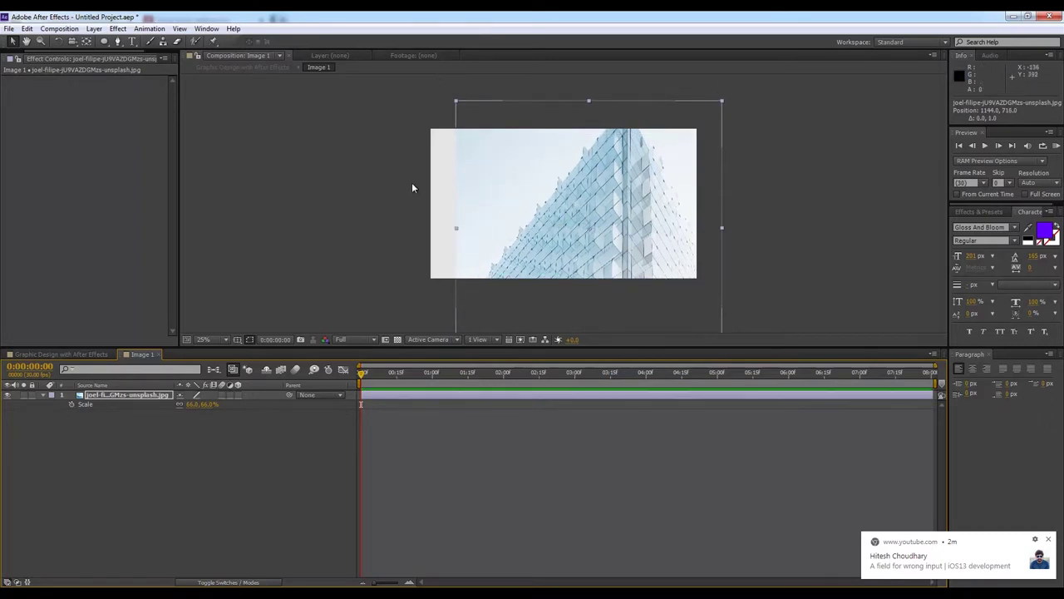
left_click(235, 478)
key("ctrl+t")
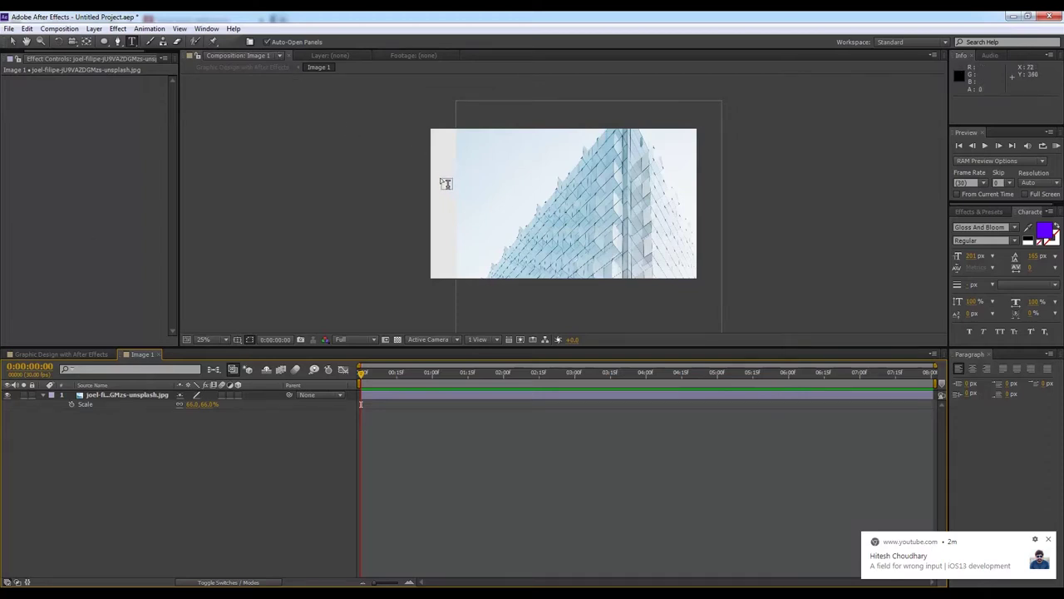
key("v")
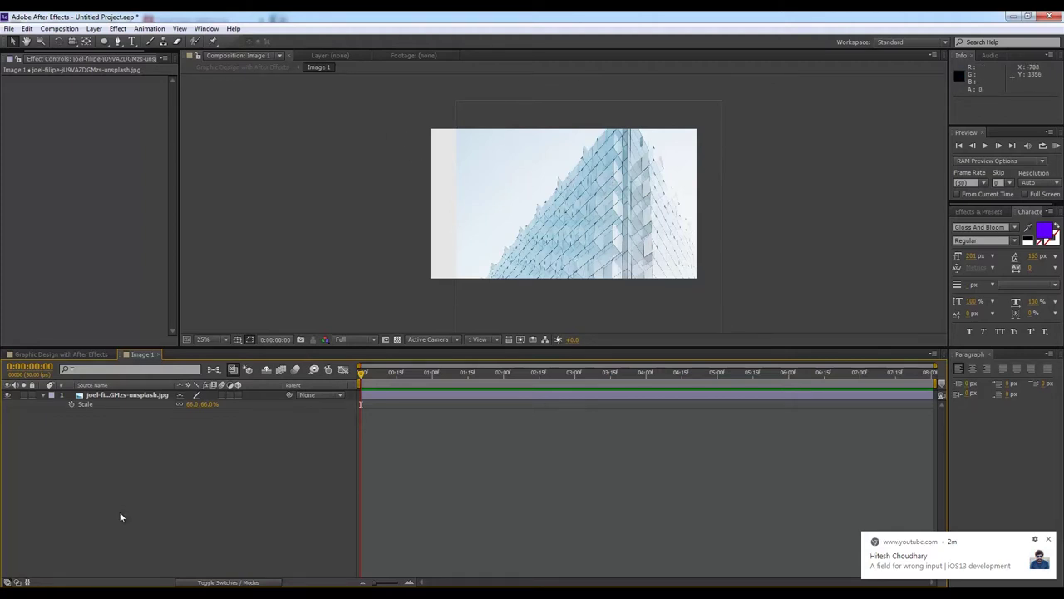
- Add a Pale Royal Blue solid sampled from the photo, placed beneath the photo layer
key("ctrl+y")
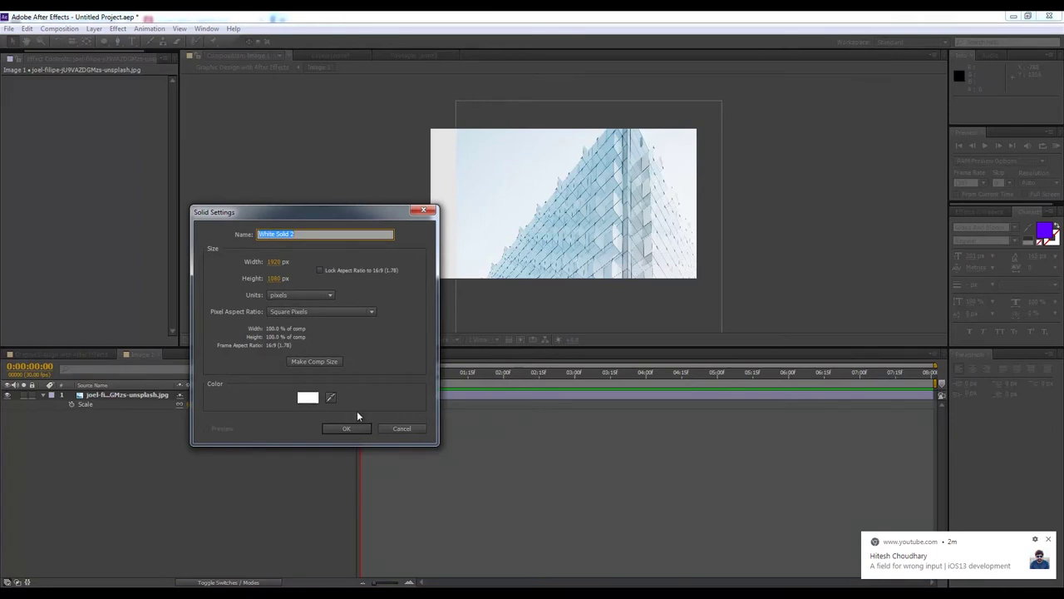
left_click(331, 398)
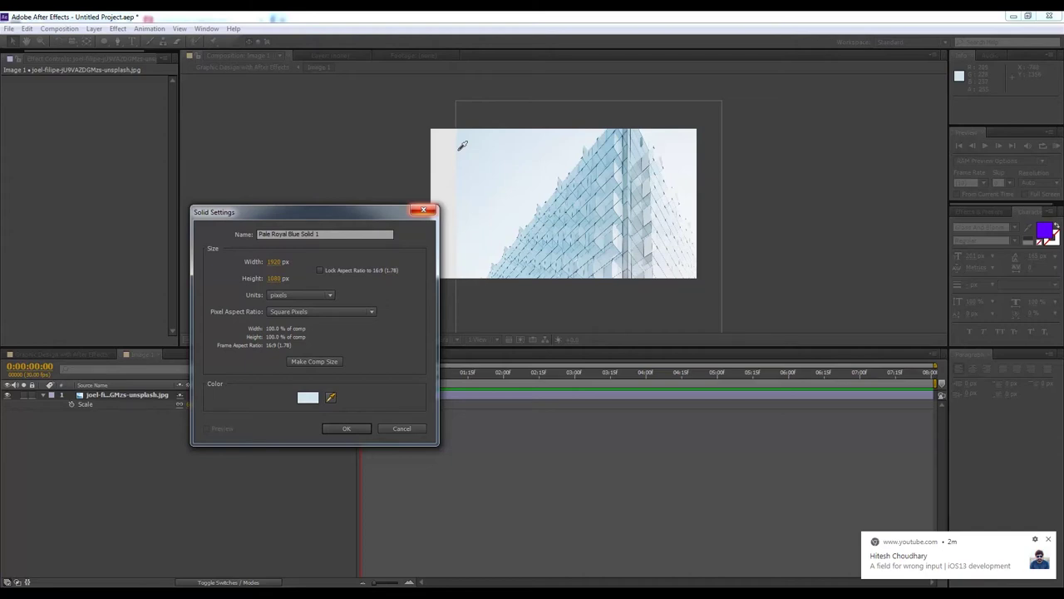
left_click(461, 148)
left_click(345, 430)
left_click_drag(116, 421, 117, 429)
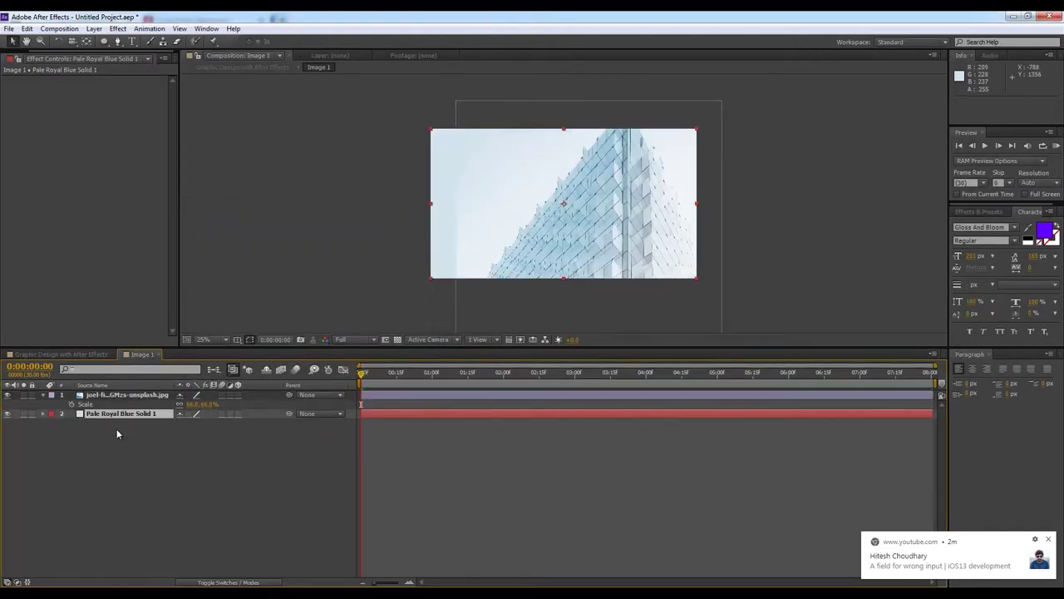
left_click(157, 484)
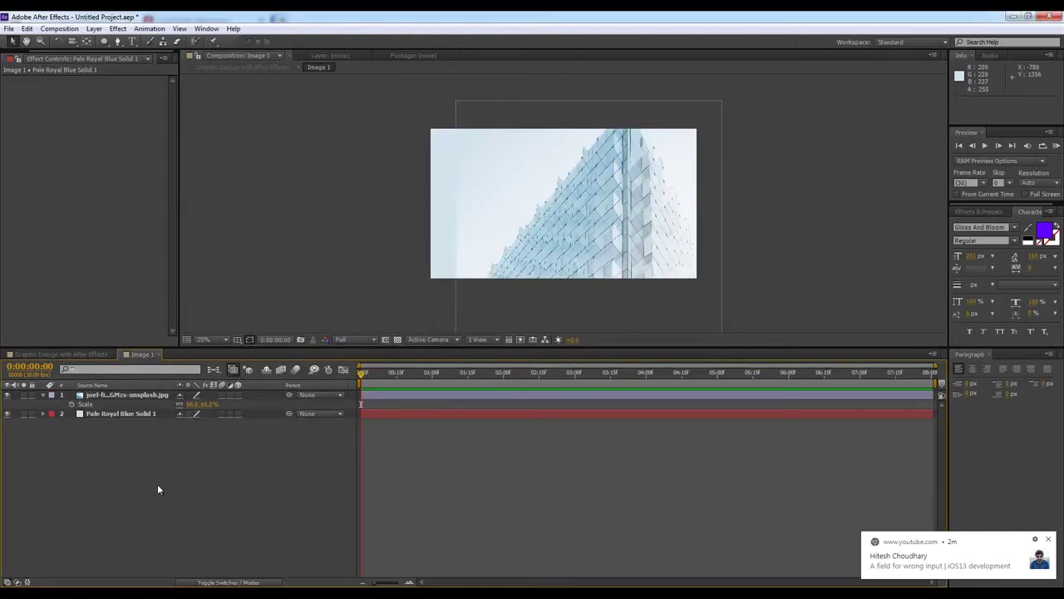
- Mask the photo with a rectangle feathered 226 px, then return to the banner composition
left_click(133, 395)
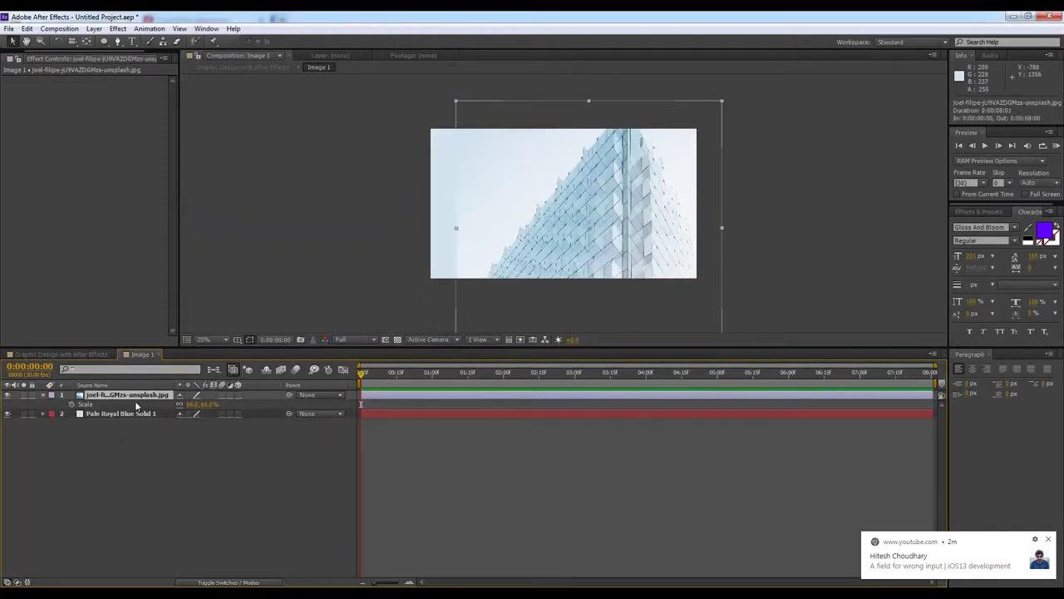
left_click(103, 42)
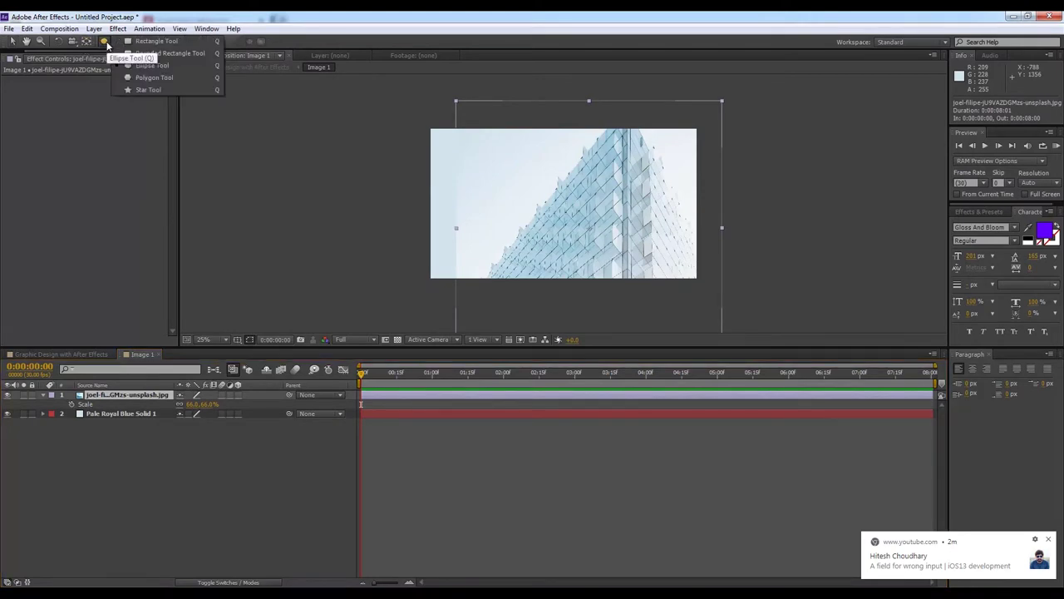
left_click(151, 43)
mouse_move(464, 85)
left_mouse_down()
mouse_move(505, 308)
mouse_move(729, 303)
left_mouse_up()
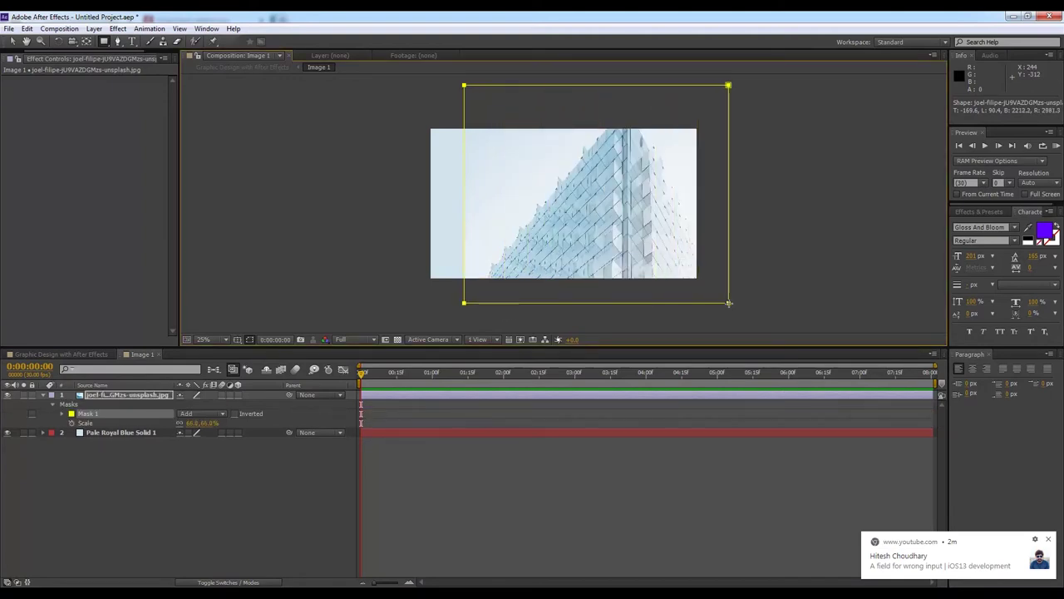
left_click(72, 413)
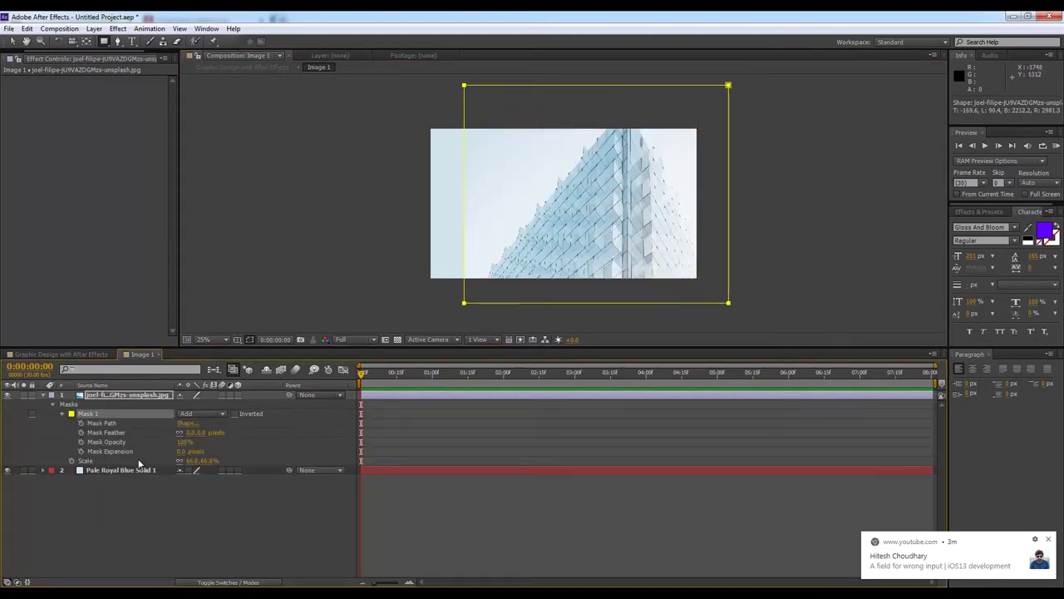
left_click_drag(191, 433, 297, 439)
left_click(156, 503)
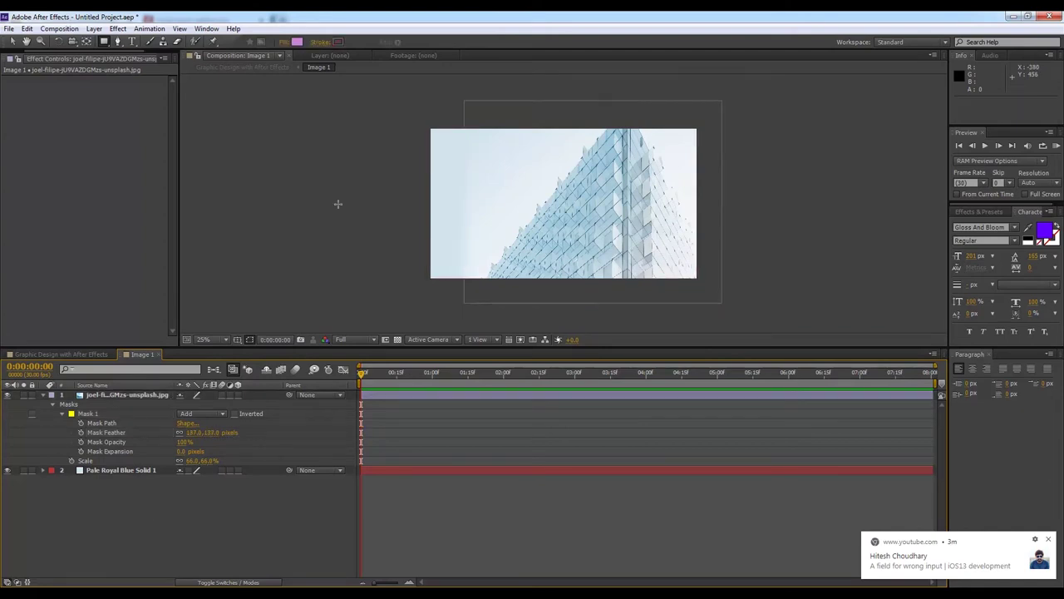
scroll(464, 235, "up", 2)
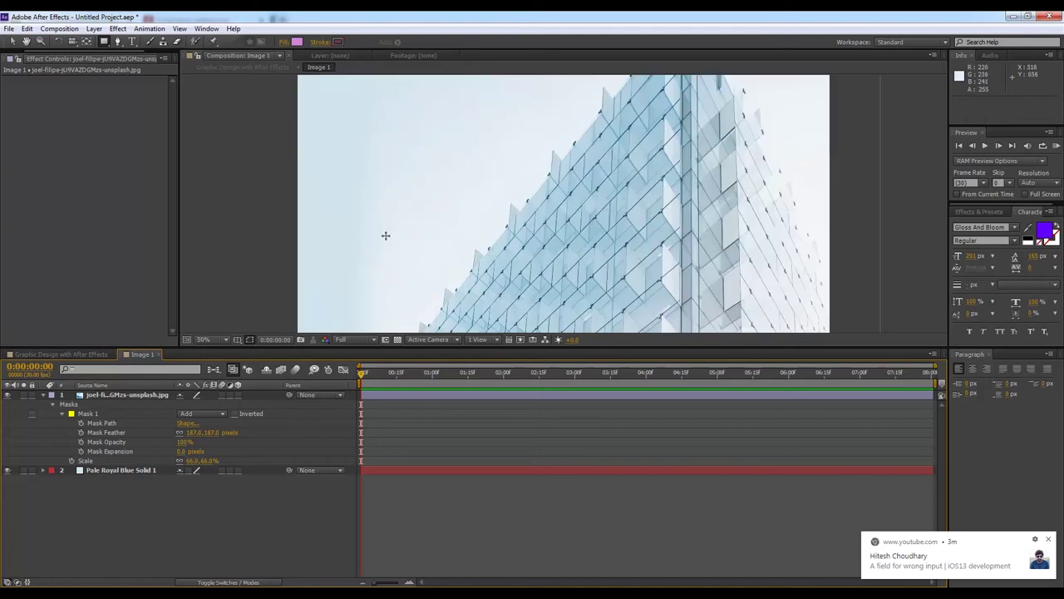
scroll(386, 232, "down", 2)
left_click_drag(191, 434, 275, 436)
left_click(178, 530)
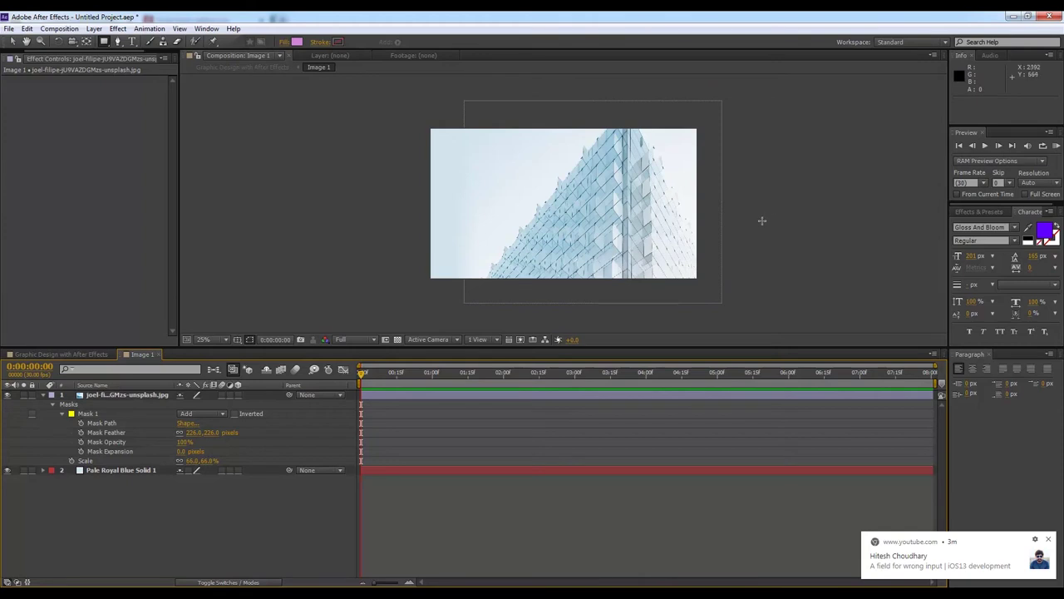
left_click(52, 354)
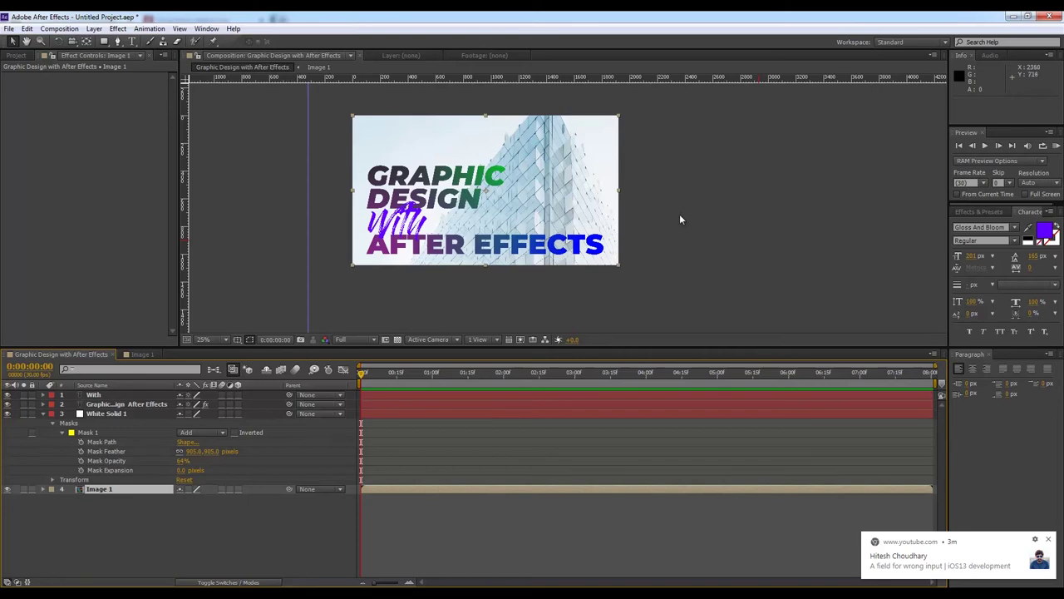
key("period")
key("comma")
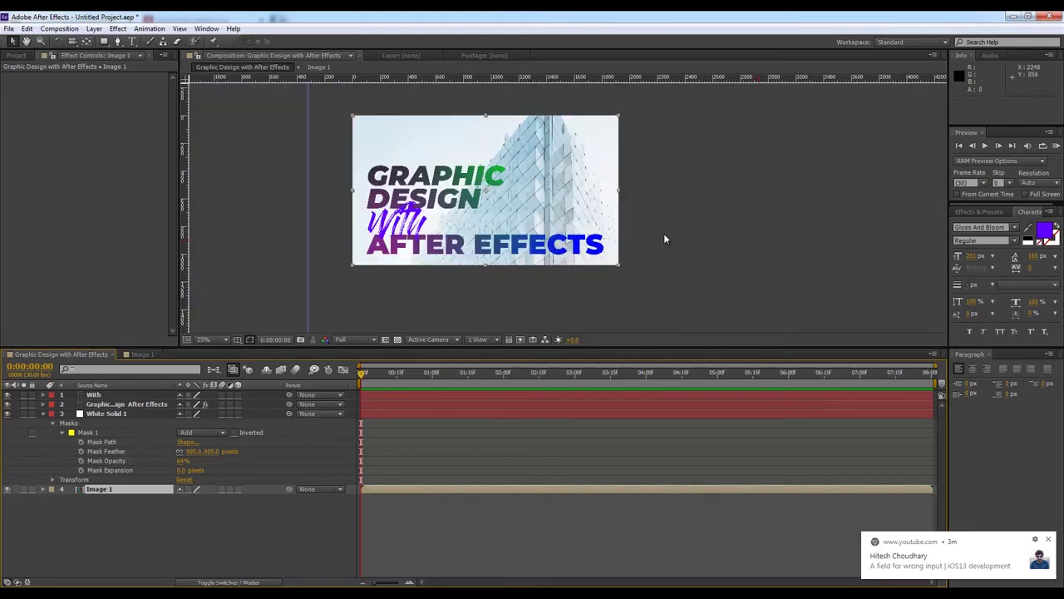